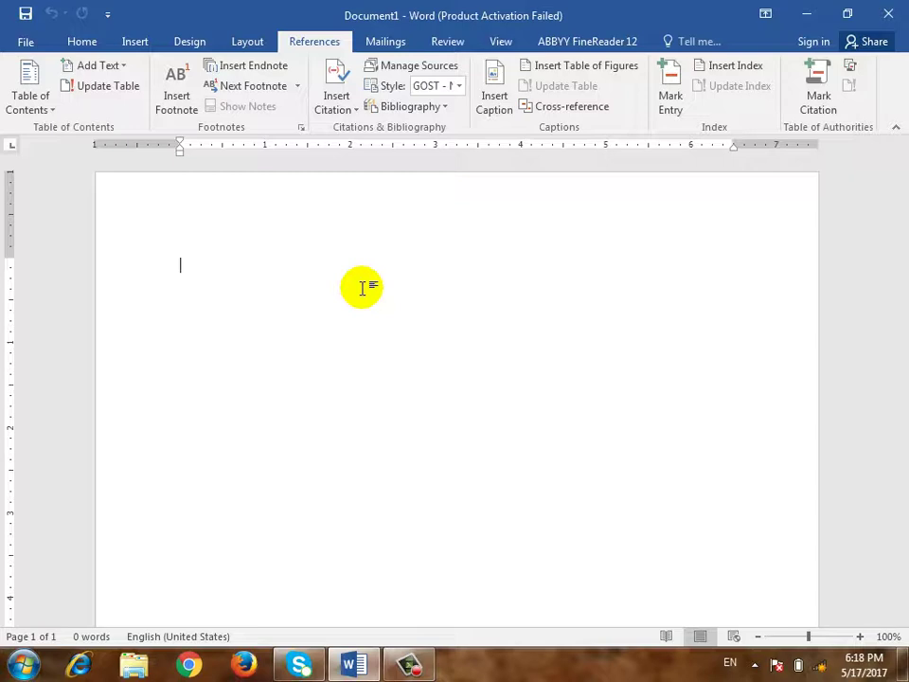
Cancel a new-source form, then view the first Word Note book source's details in Source Manager
left_click(338, 110)
left_click(394, 130)
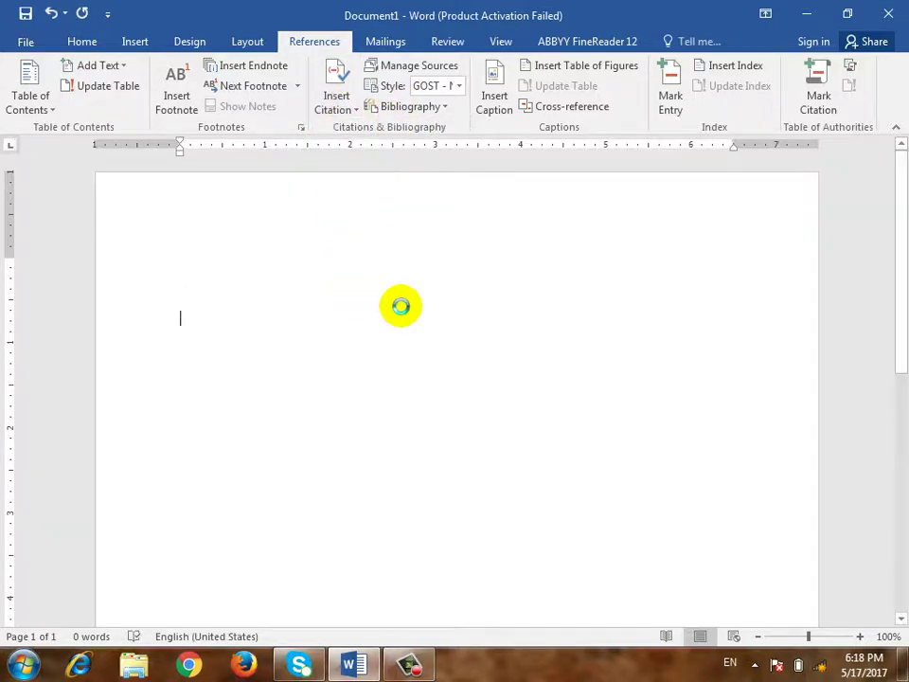
key("Escape")
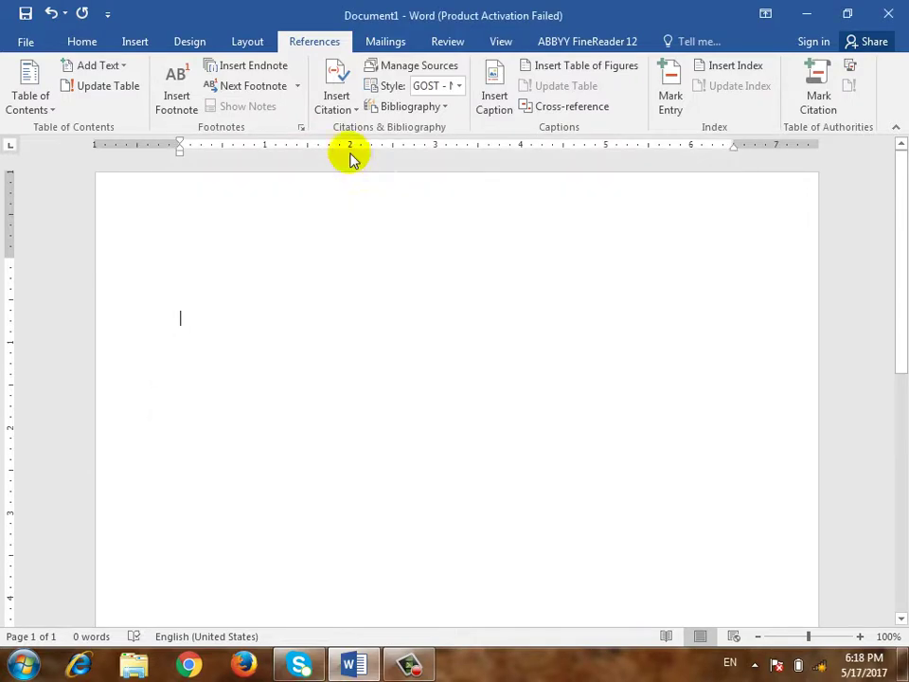
left_click(392, 74)
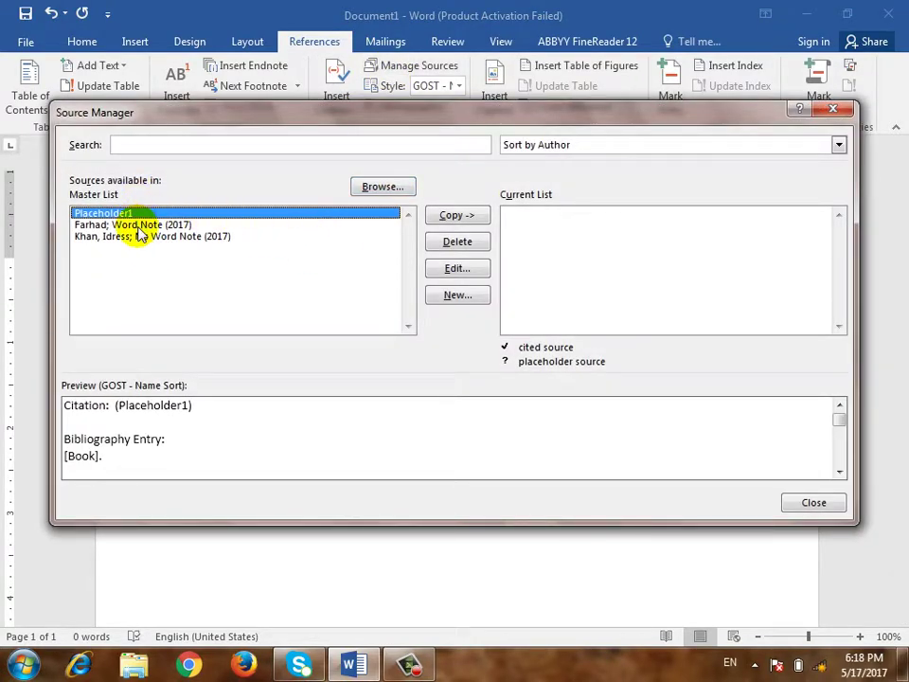
left_click(137, 228)
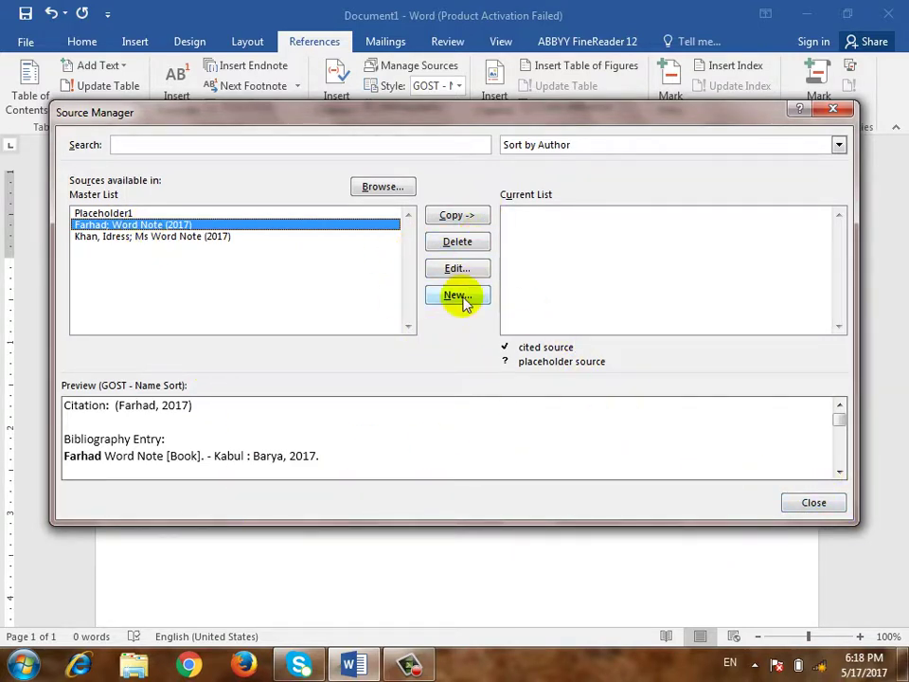
left_click(457, 268)
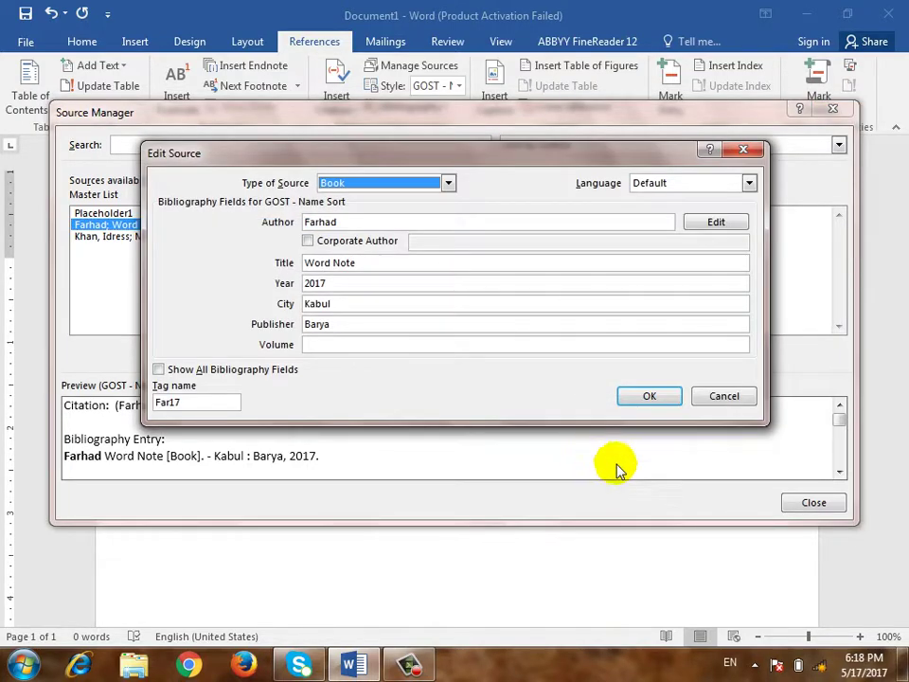
key("Escape")
key("Escape")
Abandon a second new-source attempt and reopen Source Manager with that first source selected
left_click(331, 90)
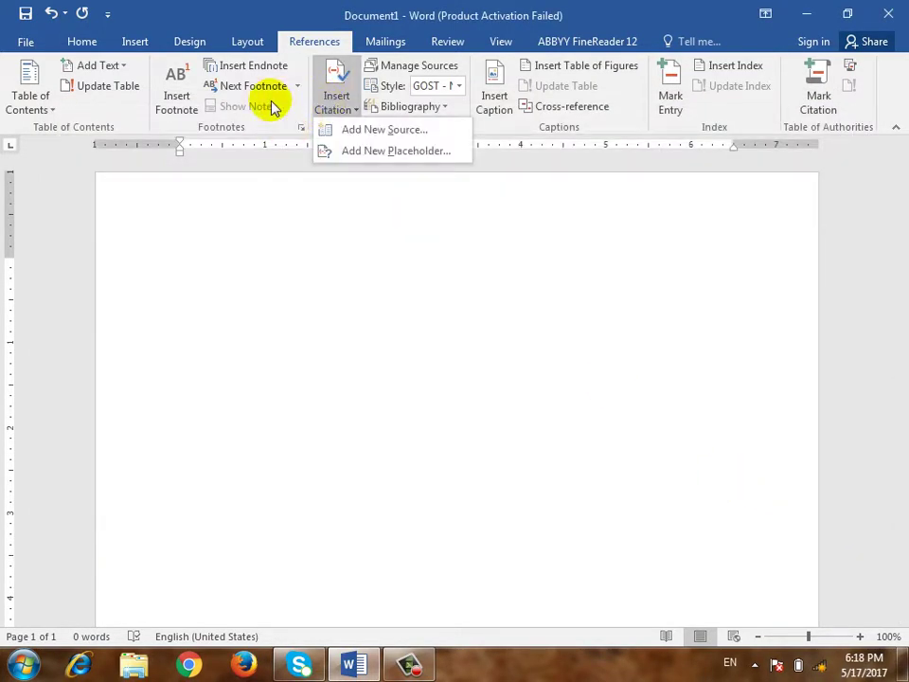
left_click(355, 129)
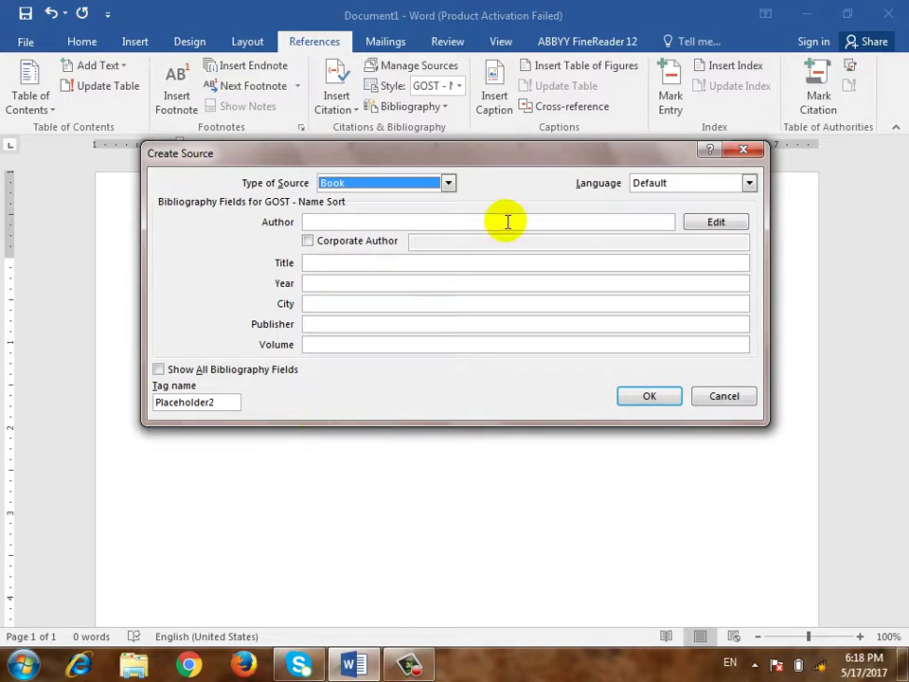
left_click(727, 222)
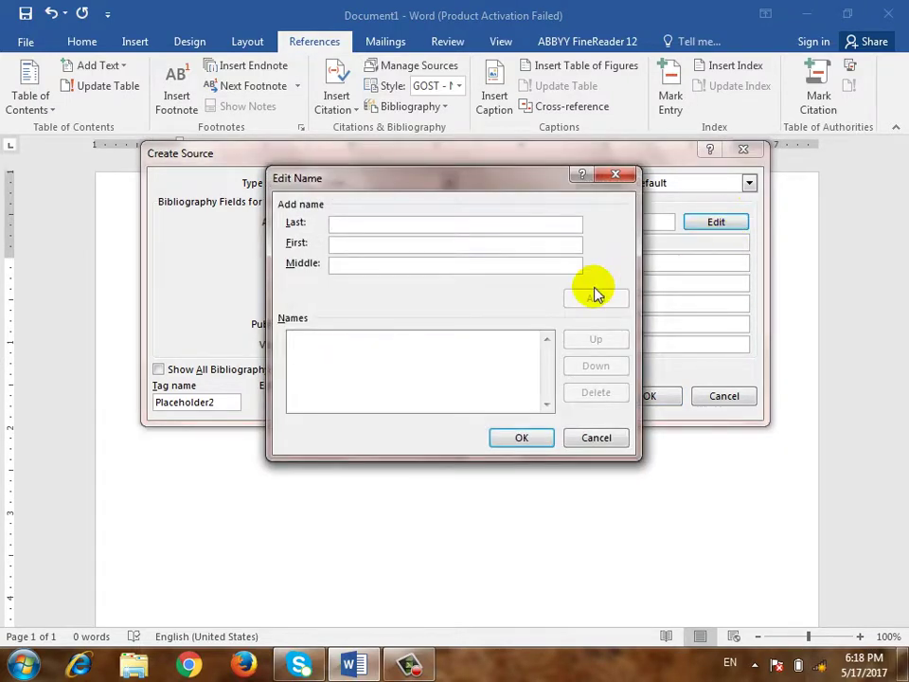
key("Escape")
key("Escape")
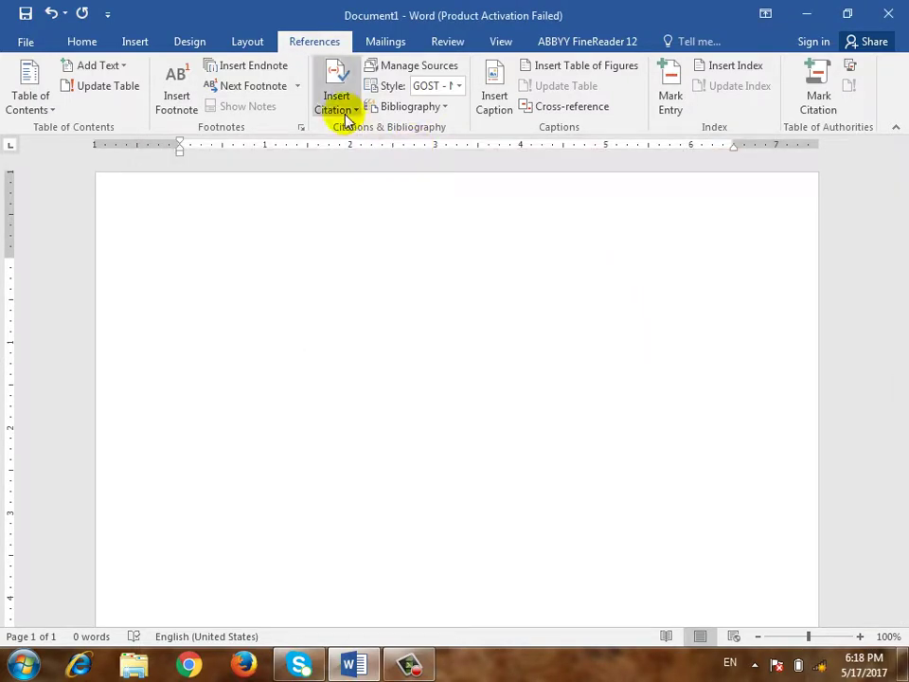
left_click(333, 102)
left_click(421, 67)
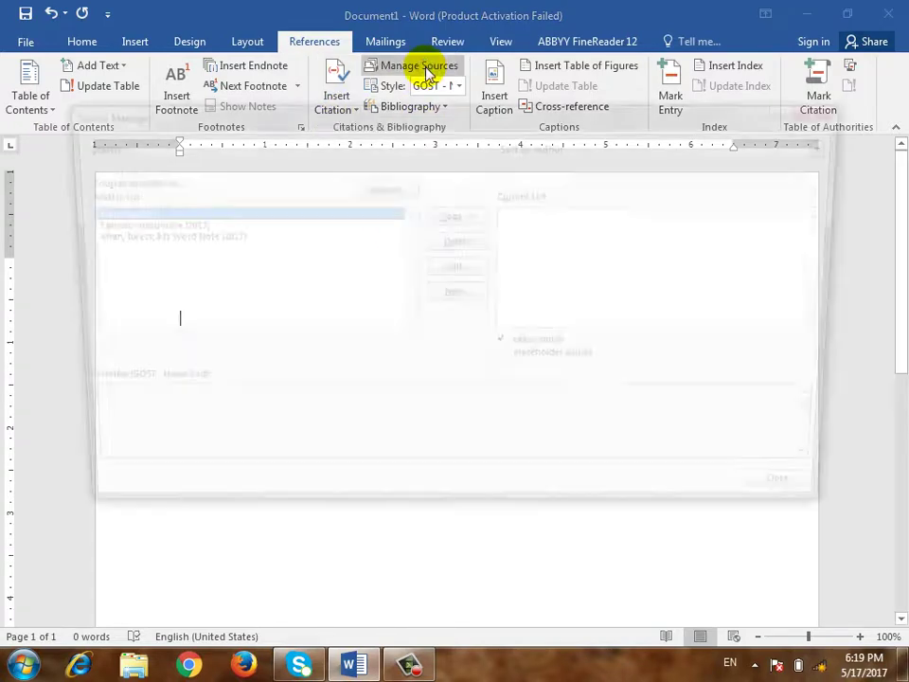
left_click(121, 225)
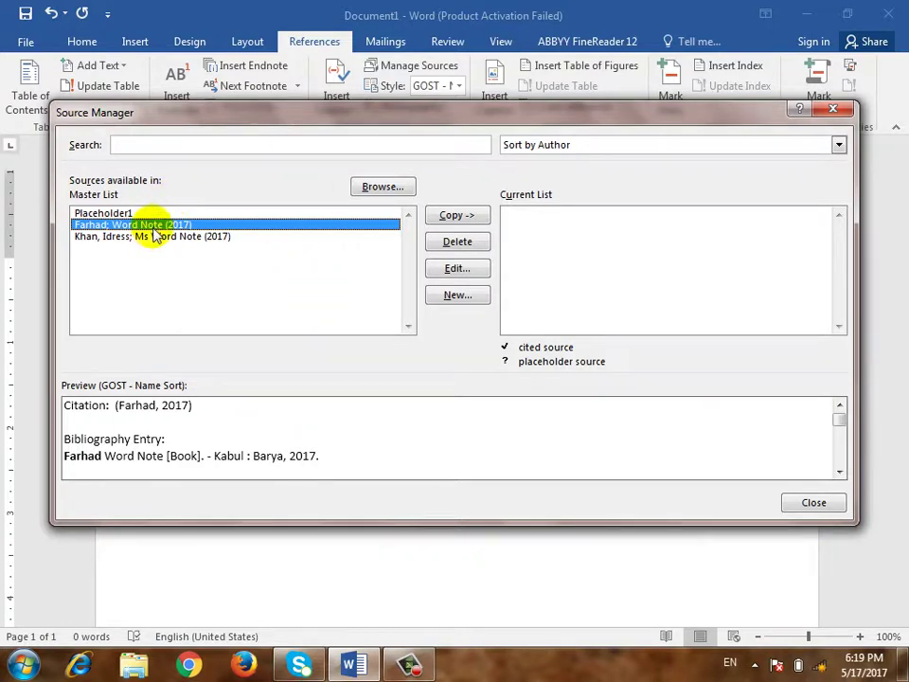
Copy the first Word Note book source to the current list and insert its 2017 citation
left_click(457, 216)
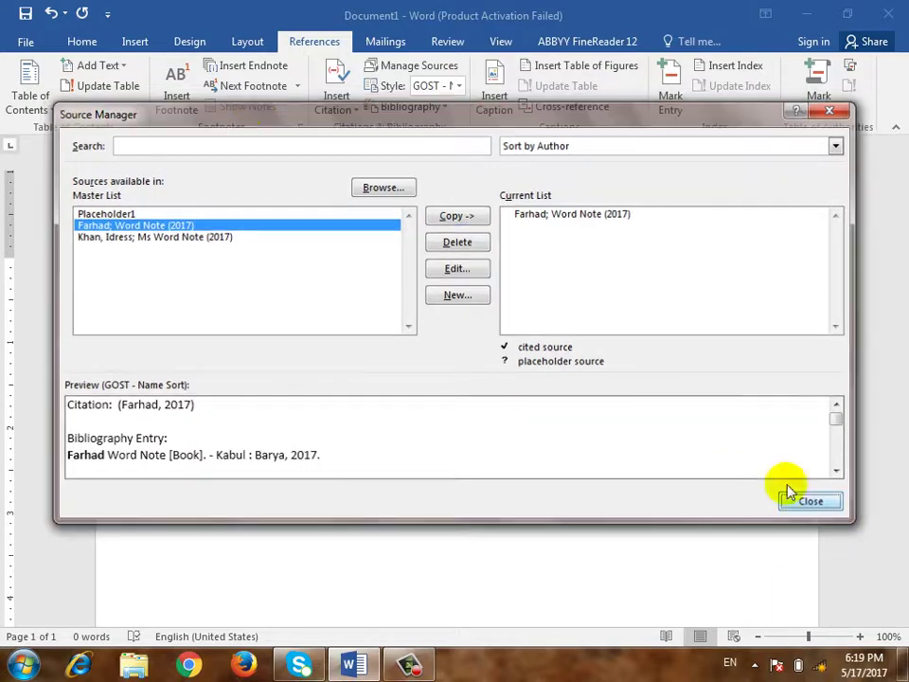
left_click(794, 500)
left_click(344, 110)
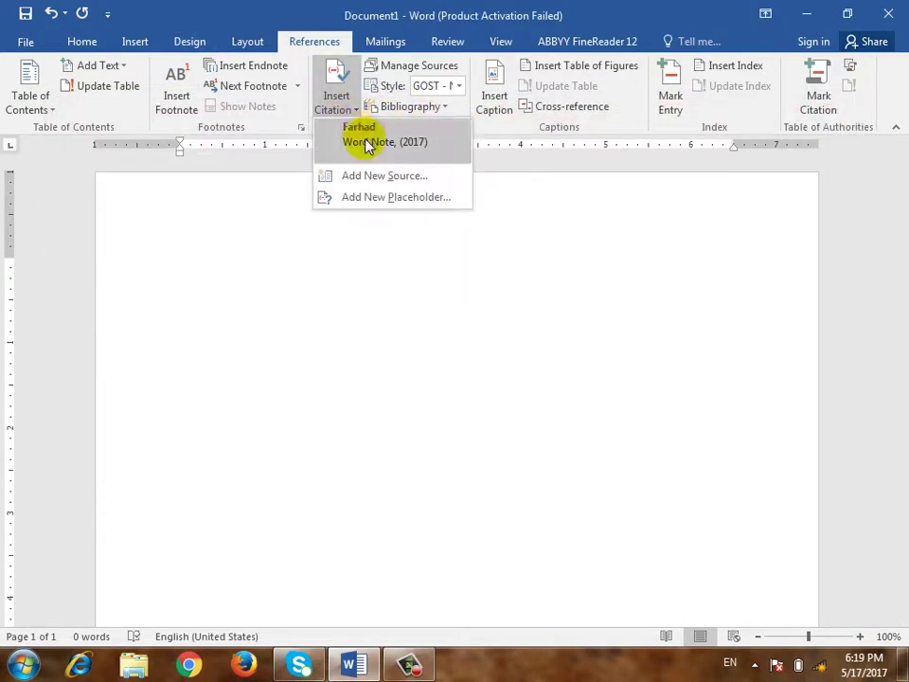
left_click(367, 144)
key("Return")
key("Return")
key("Return")
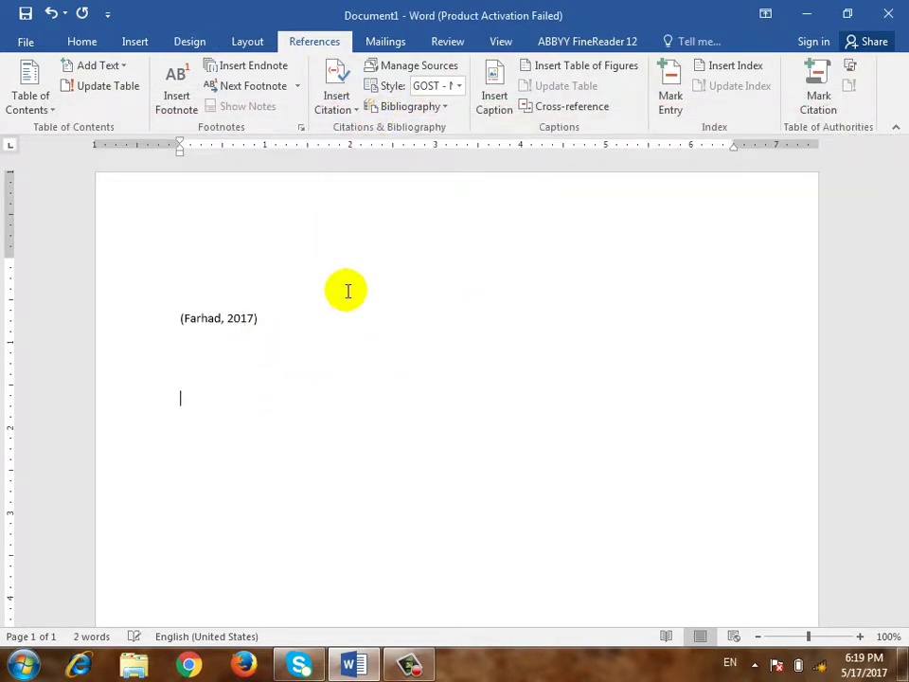
Copy the second Word Note book source over and insert its 2017 citation on the line below
left_click(344, 98)
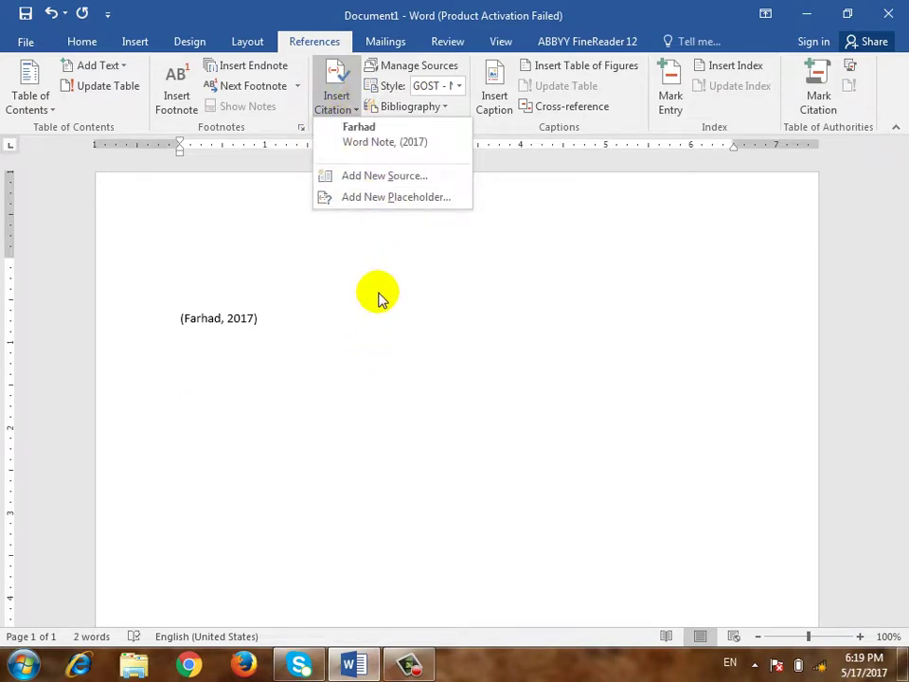
left_click(417, 67)
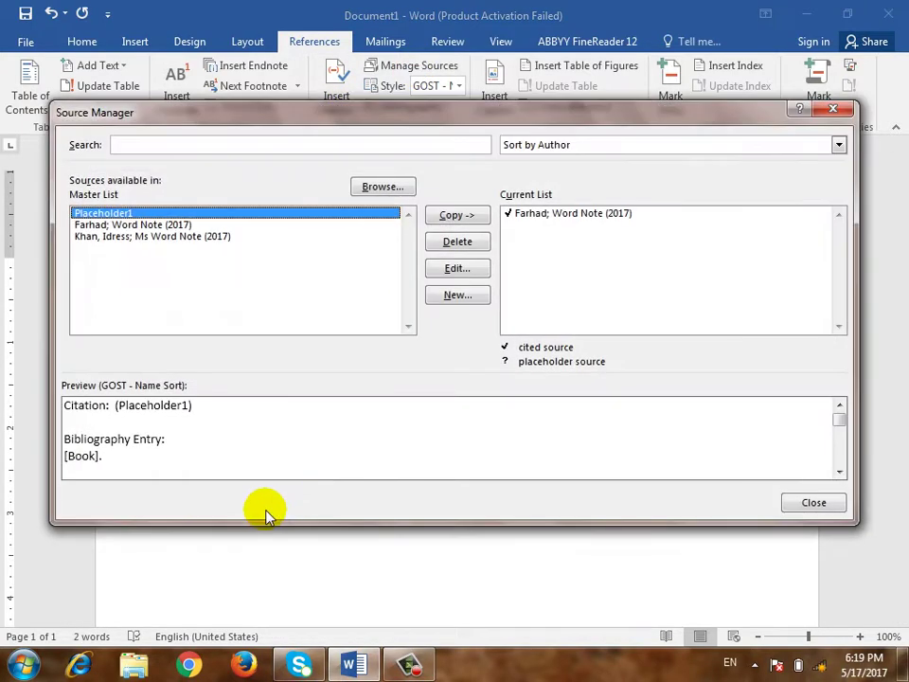
left_click(132, 237)
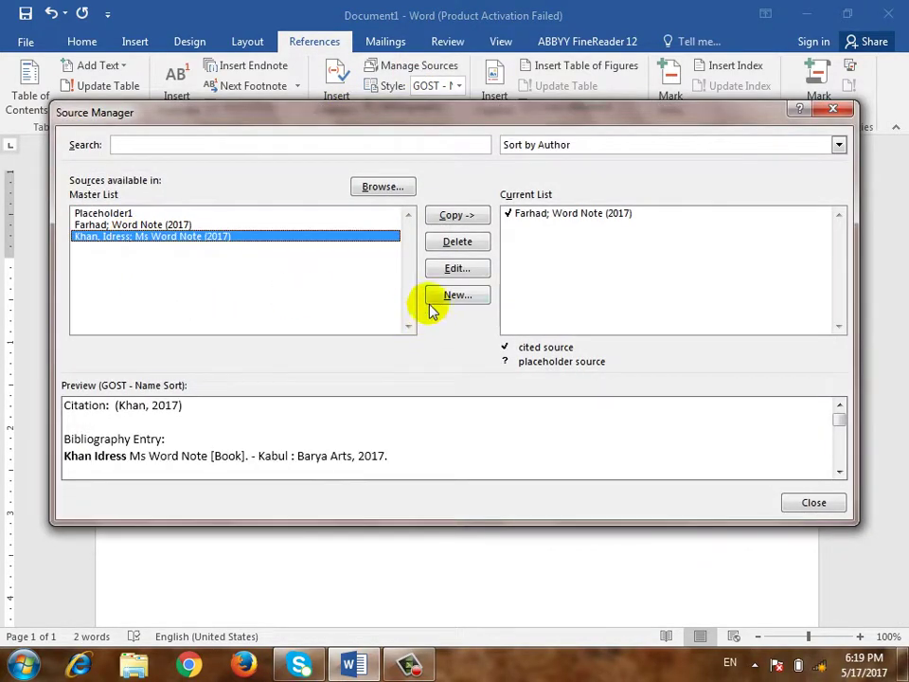
left_click(478, 216)
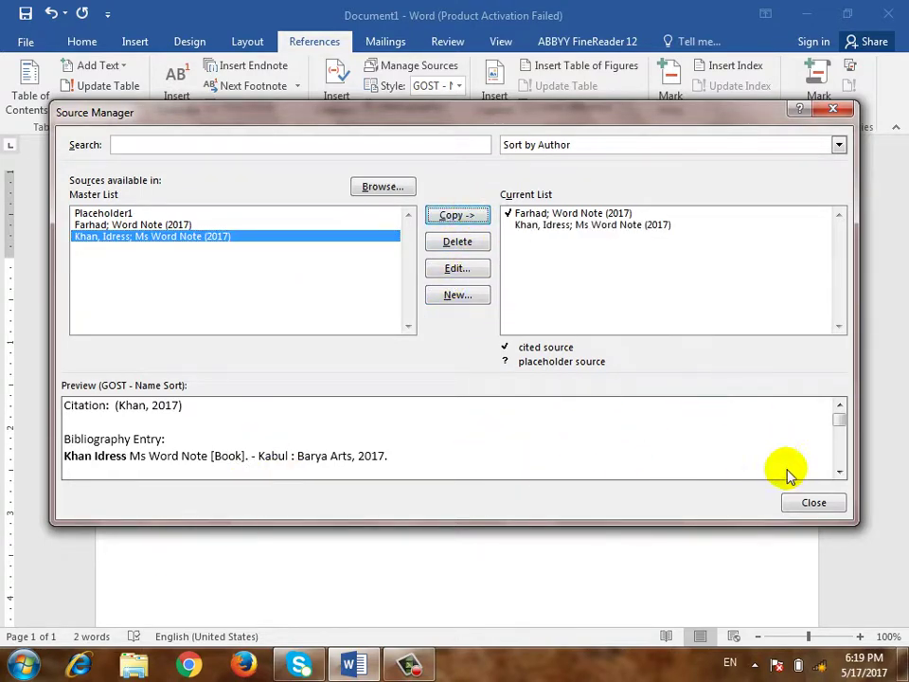
left_click(810, 505)
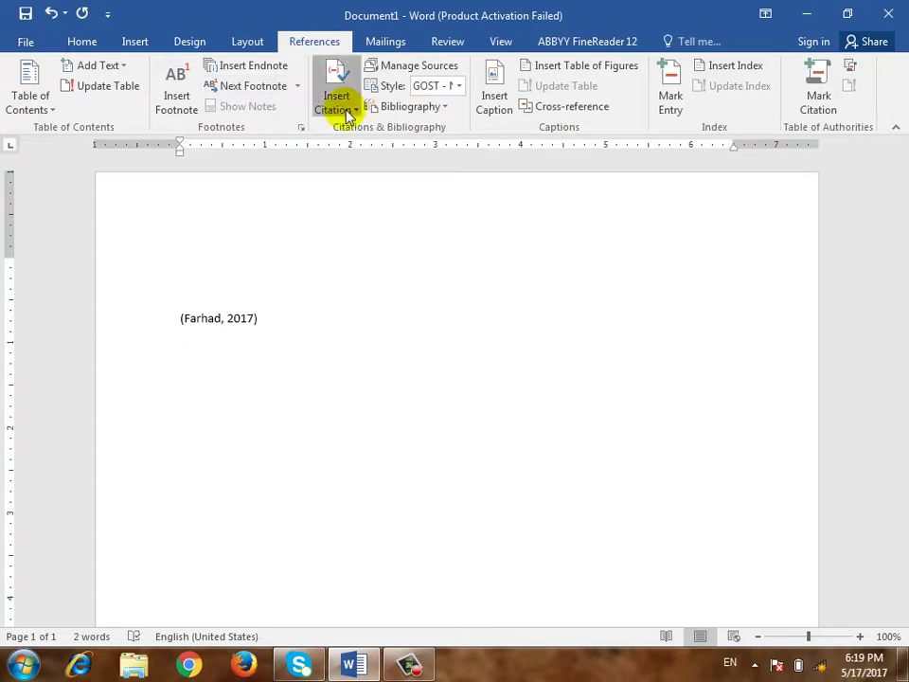
left_click(347, 112)
left_click(371, 189)
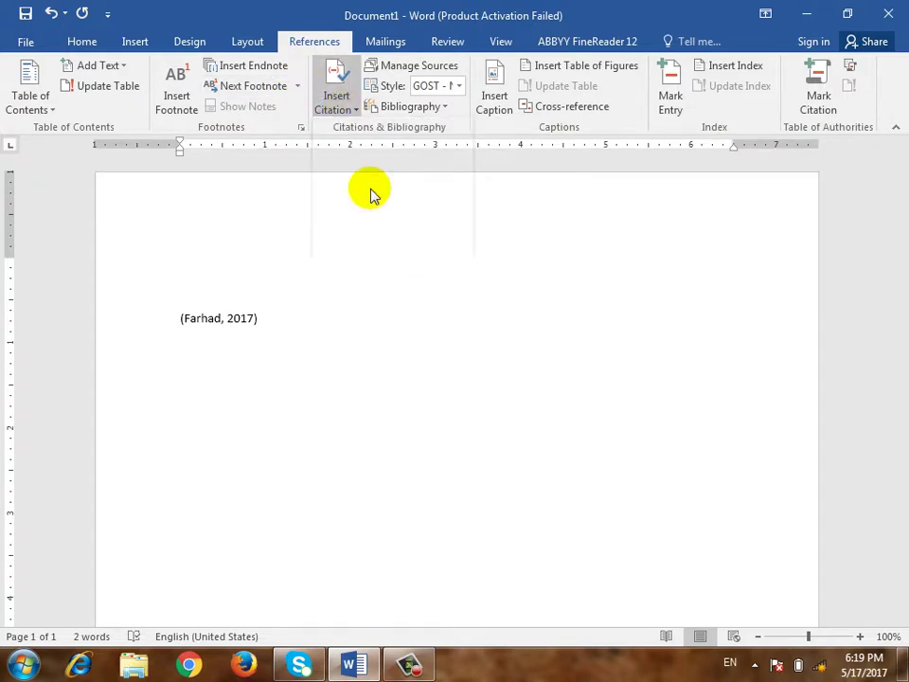
left_click(282, 473)
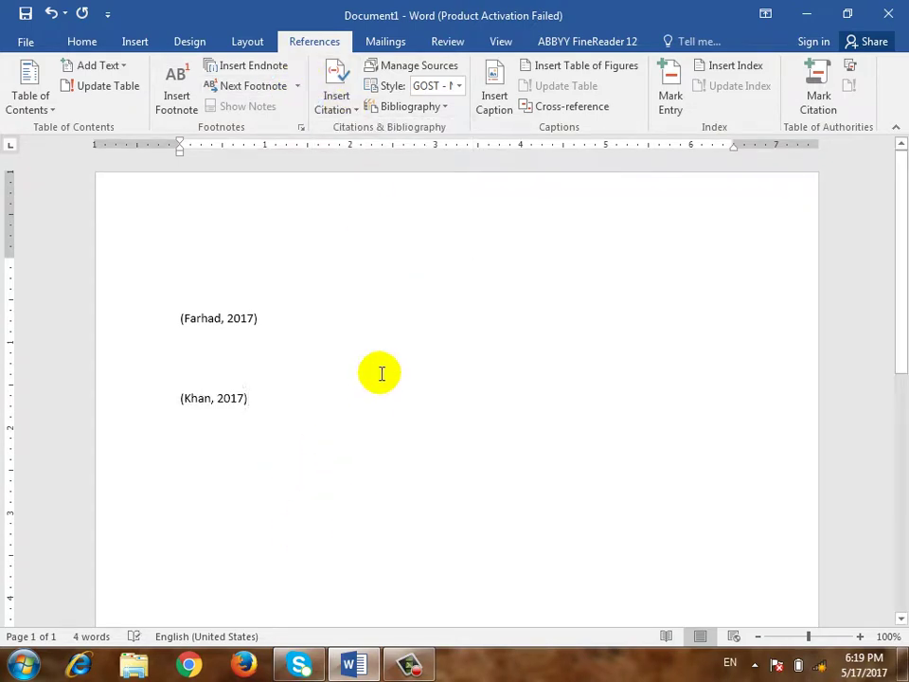
left_click(294, 358)
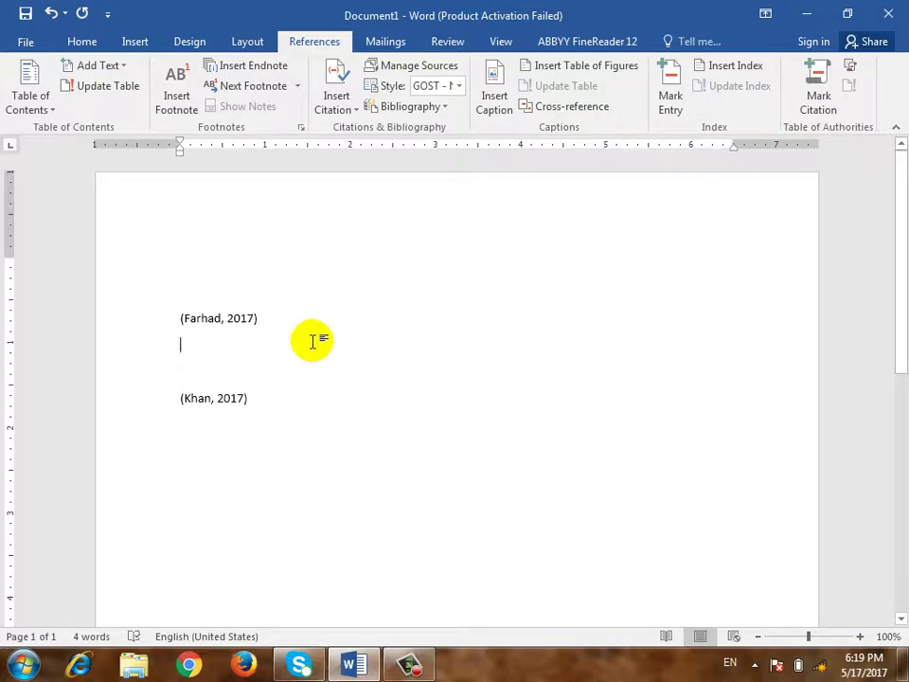
Mark the first 2017 citation line as a Cases entry
triple_click(233, 314)
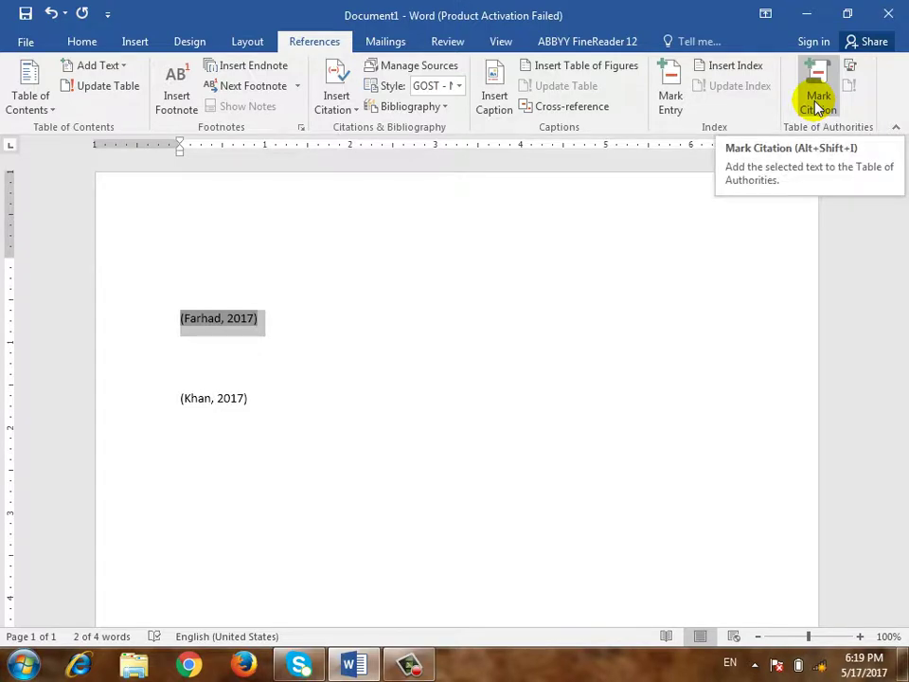
left_click(818, 104)
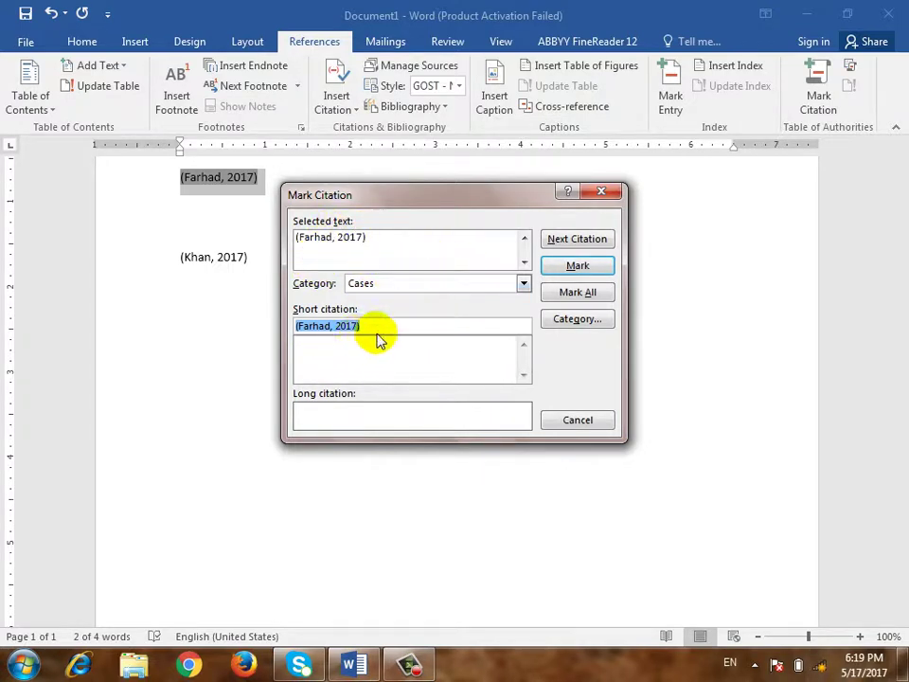
left_click(579, 266)
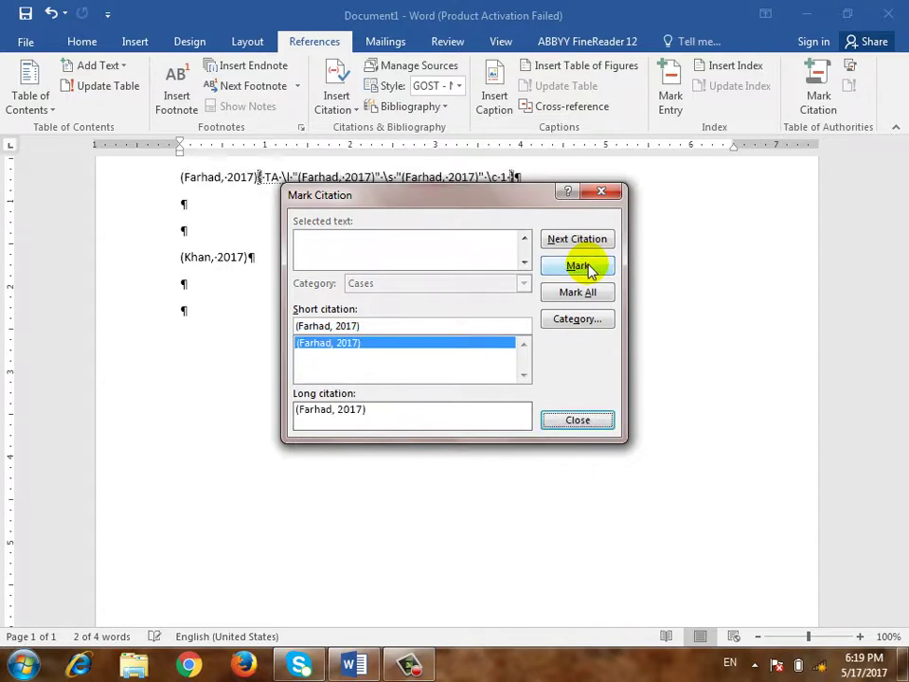
left_click(604, 193)
Mark the second 2017 citation line as a Cases entry and add an empty paragraph below
left_click(160, 259)
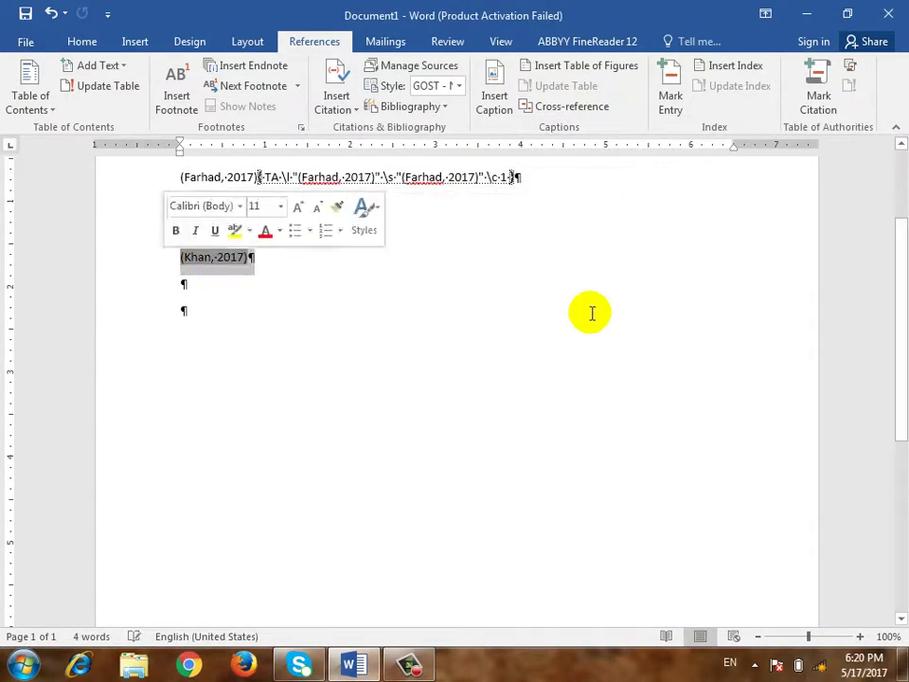
left_click(820, 93)
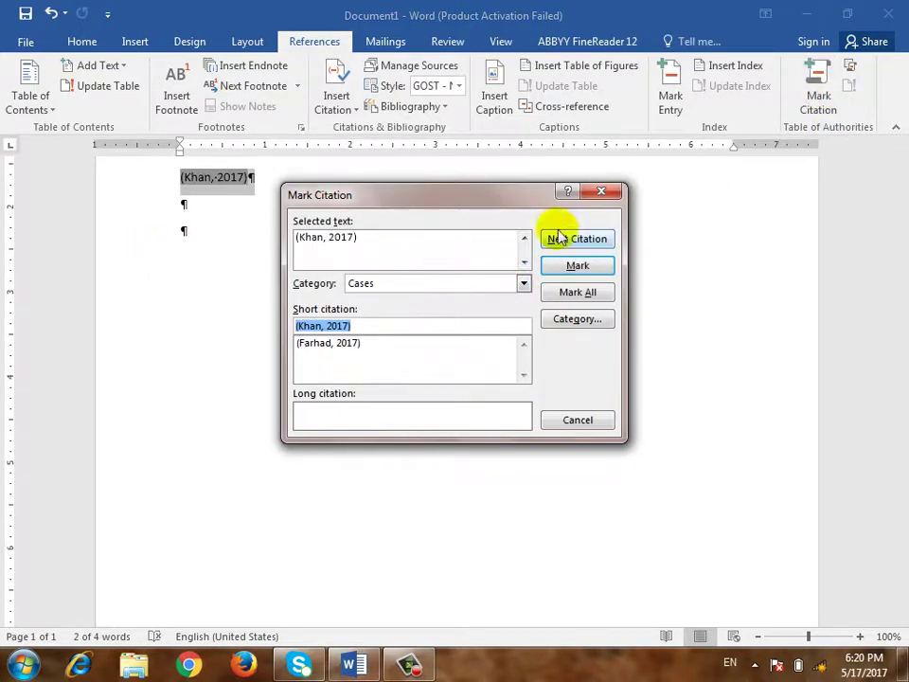
left_click(577, 266)
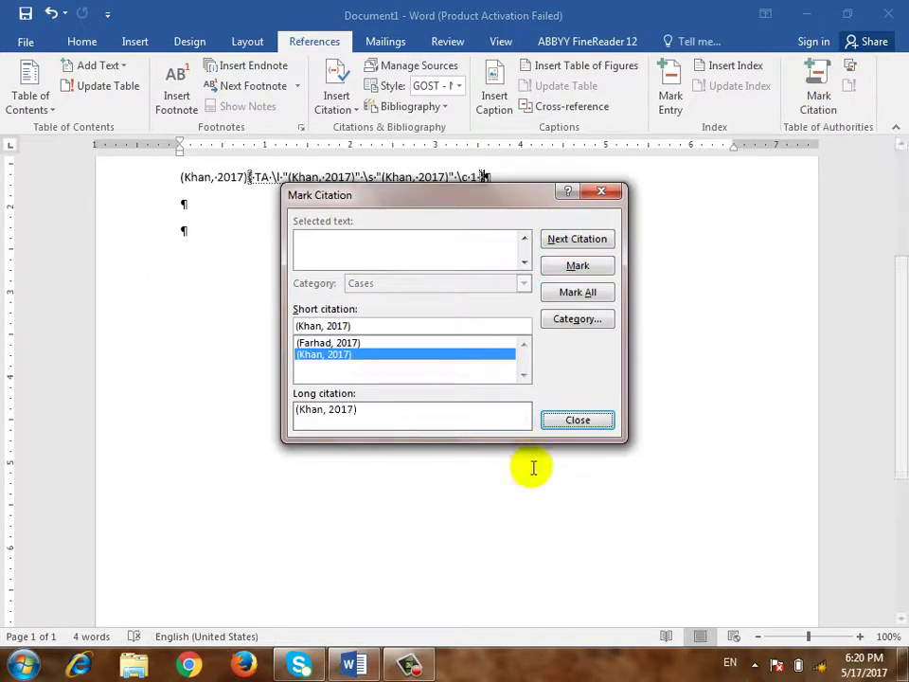
left_click(552, 422)
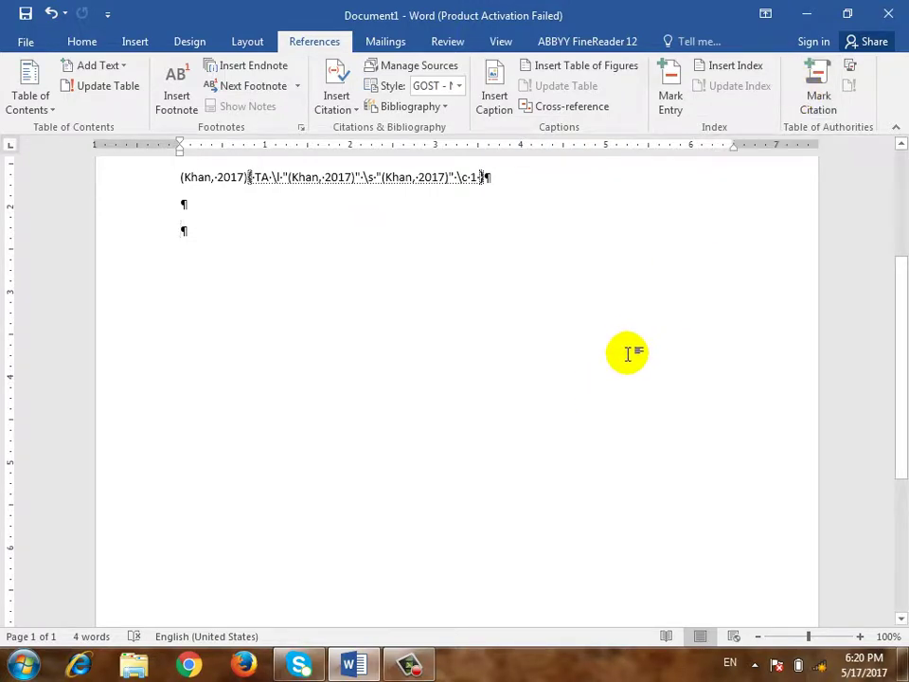
key("Return")
key("Return")
key("Return")
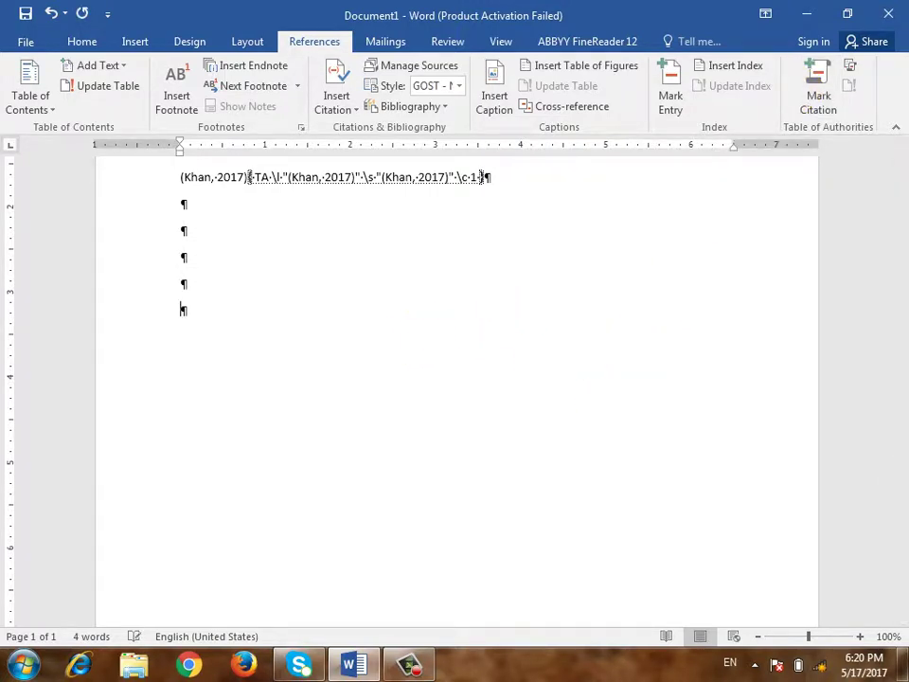
Insert the Cases table of authorities and turn off the Show/Hide ¶ formatting marks
left_click(850, 69)
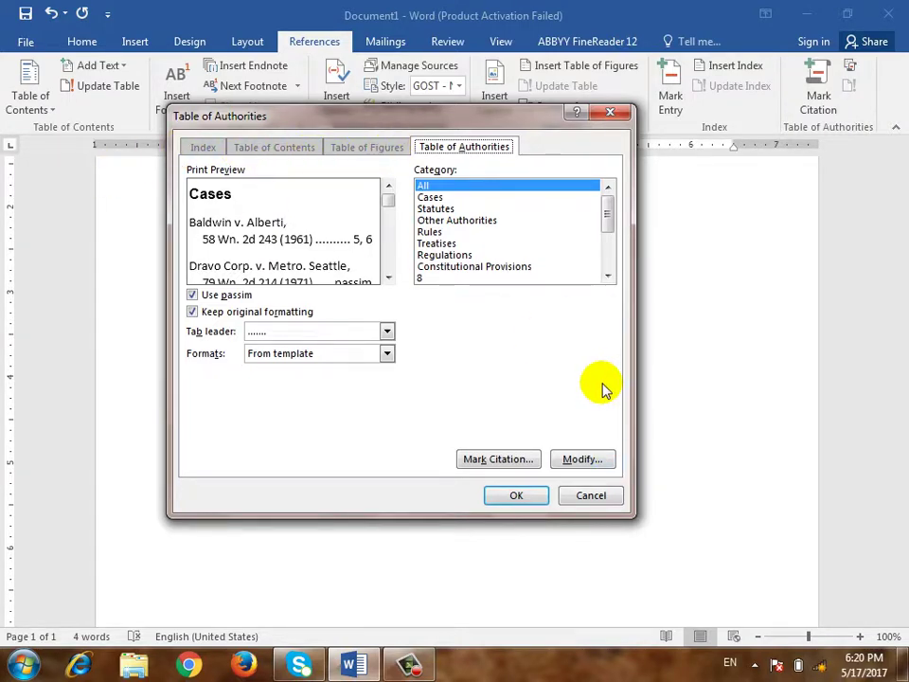
left_click(530, 496)
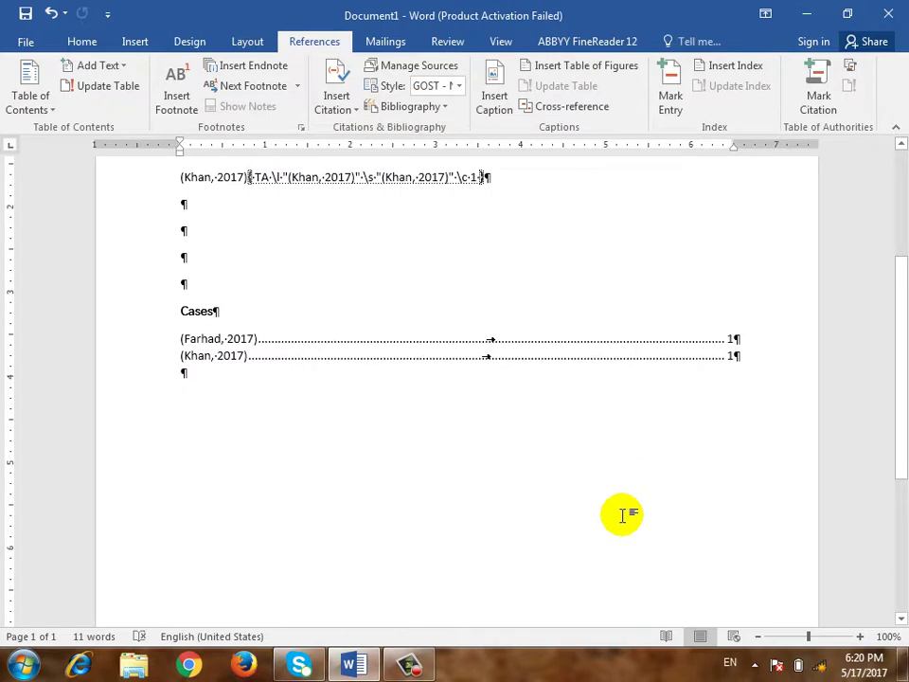
left_click(76, 40)
left_click(531, 76)
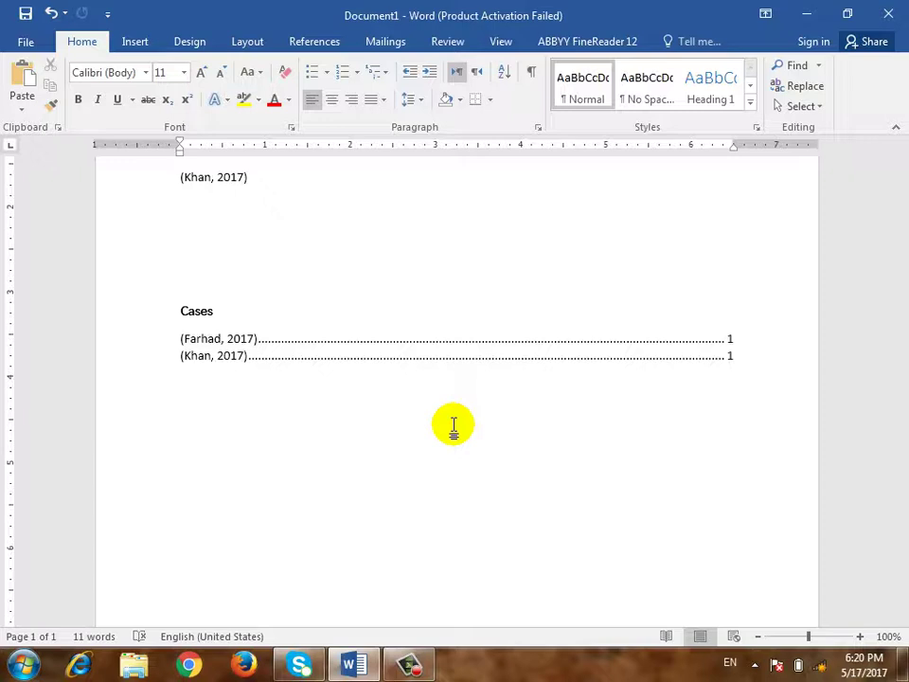
left_click(314, 45)
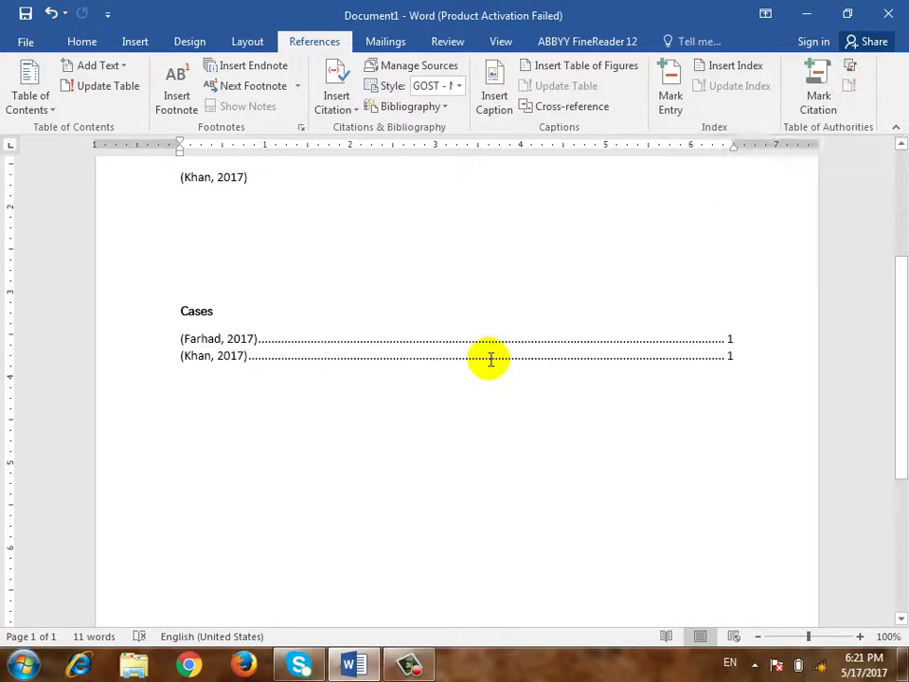
Check the Cases table field's Update Field option without using it, and show the Mailings commands
left_click(372, 268)
scroll(371, 265, "up", 3)
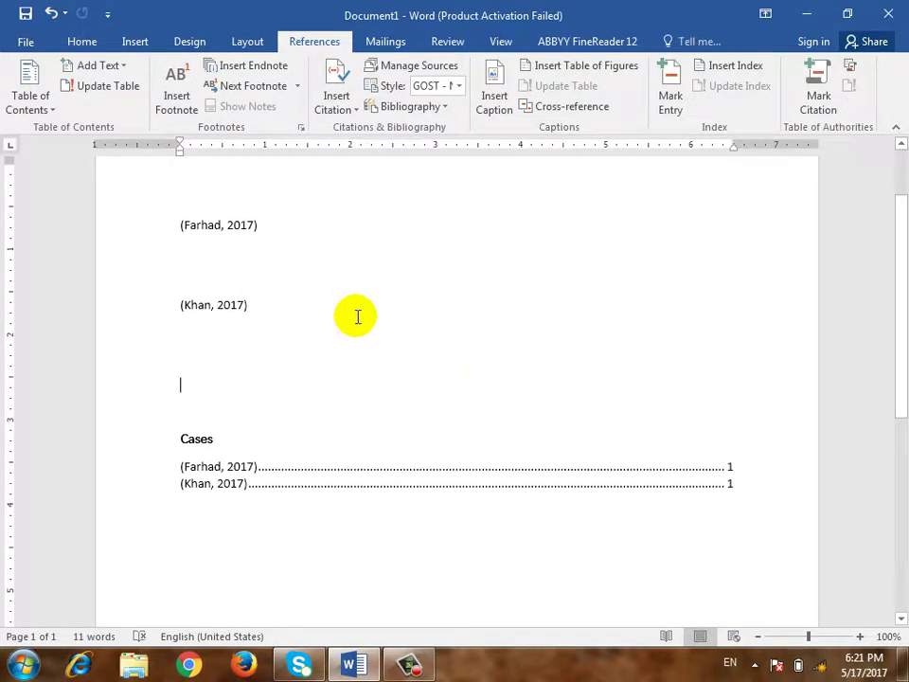
right_click(355, 476)
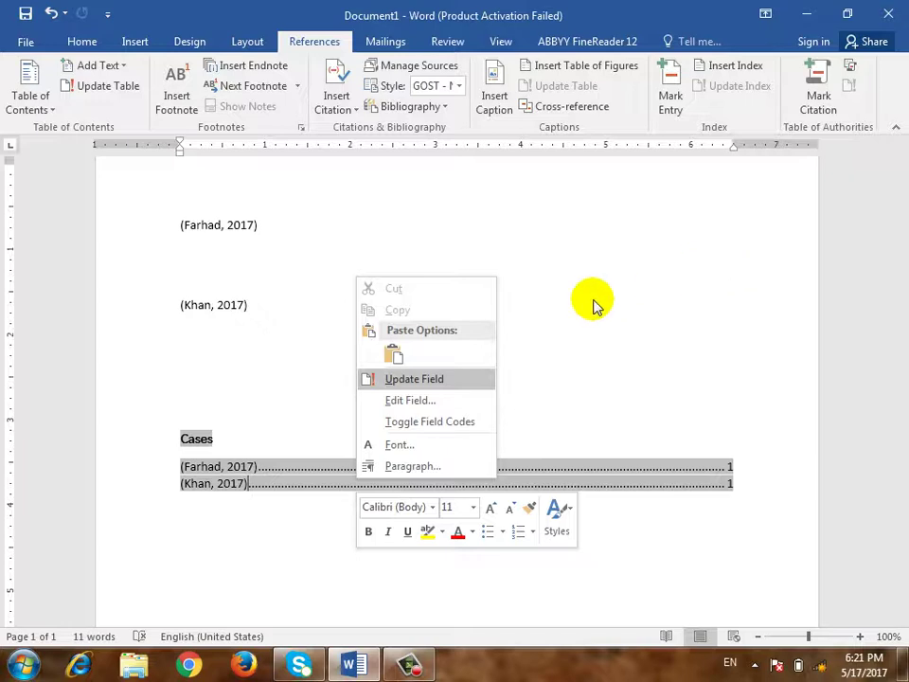
left_click(379, 42)
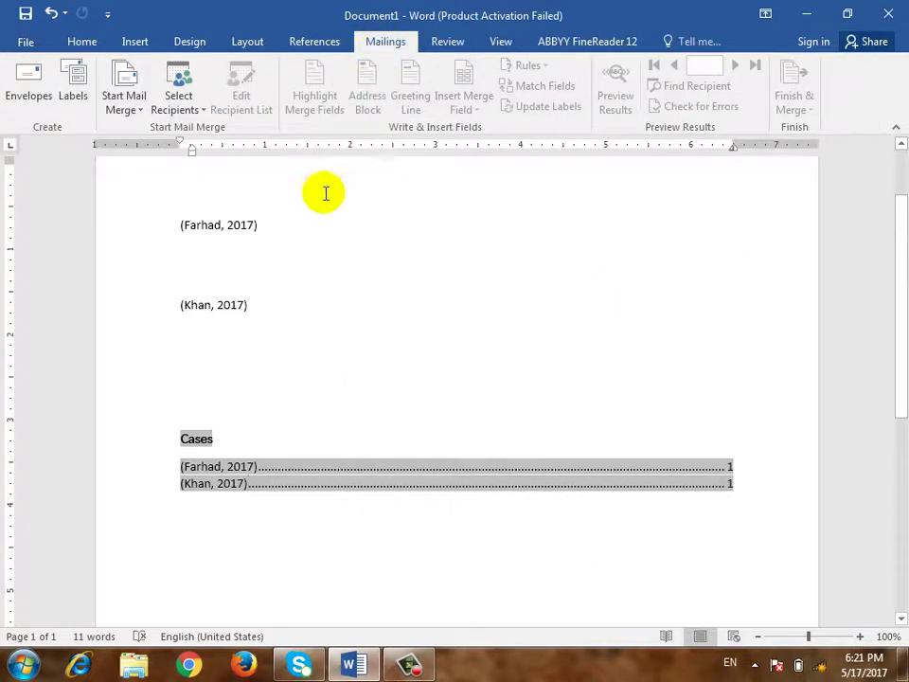
left_click(280, 338)
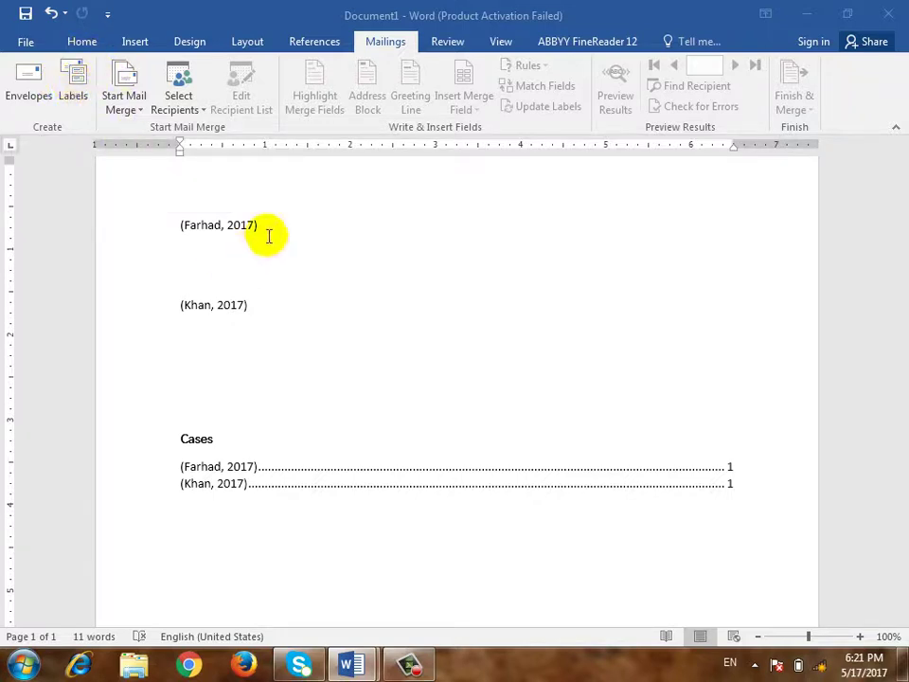
Switch to blank Document3 and open Envelopes and Labels from the Mailings tab
mouse_move(349, 661)
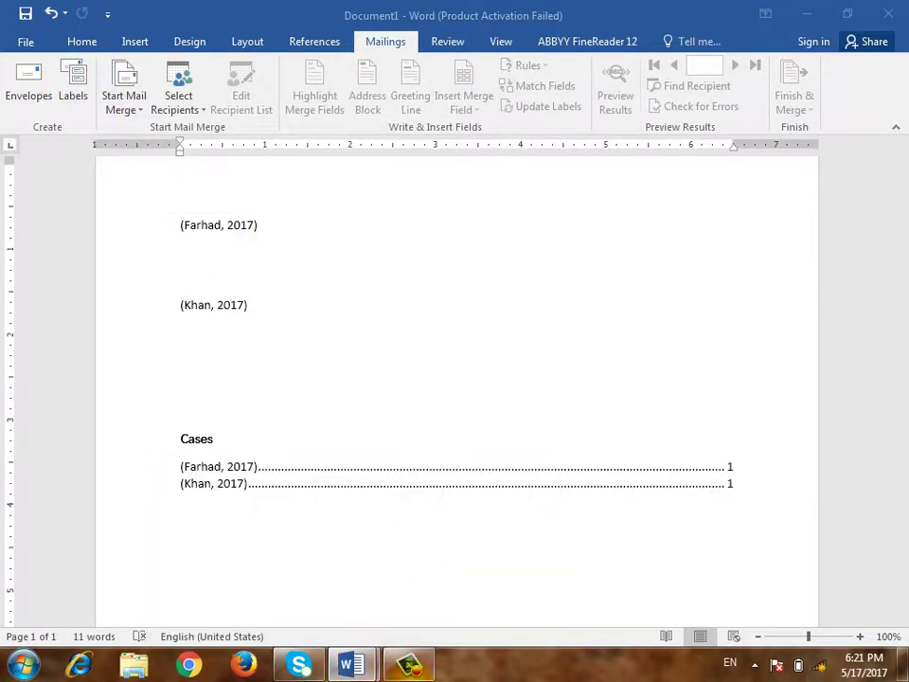
left_click(409, 663)
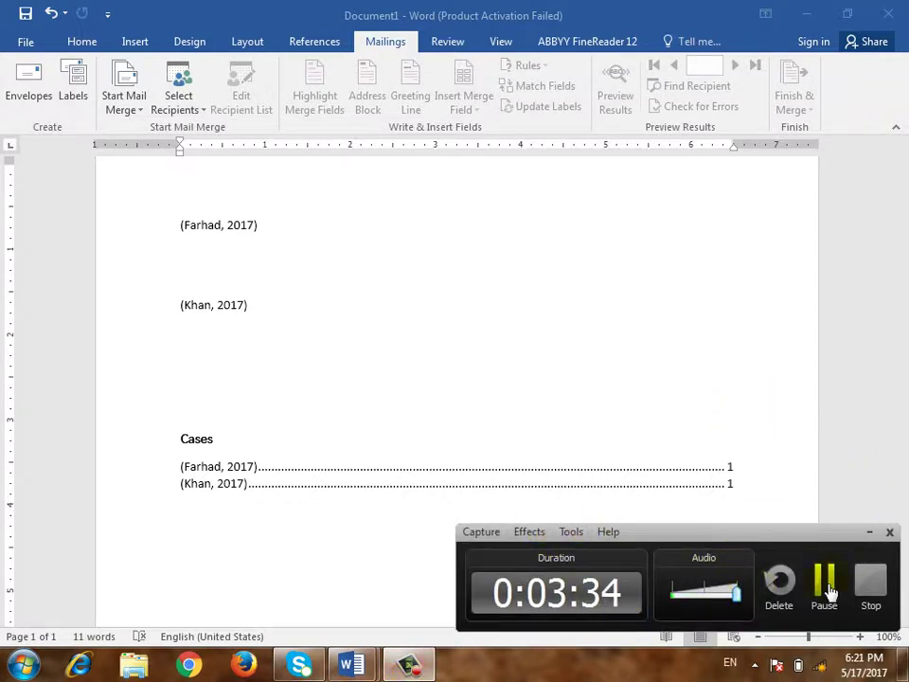
left_click(825, 582)
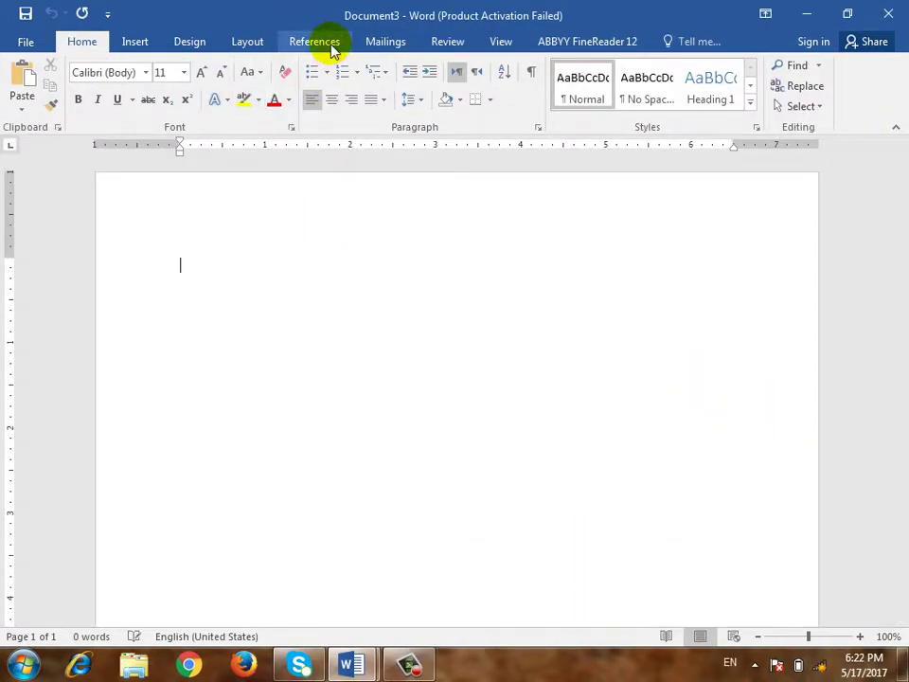
left_click(321, 43)
left_click(385, 42)
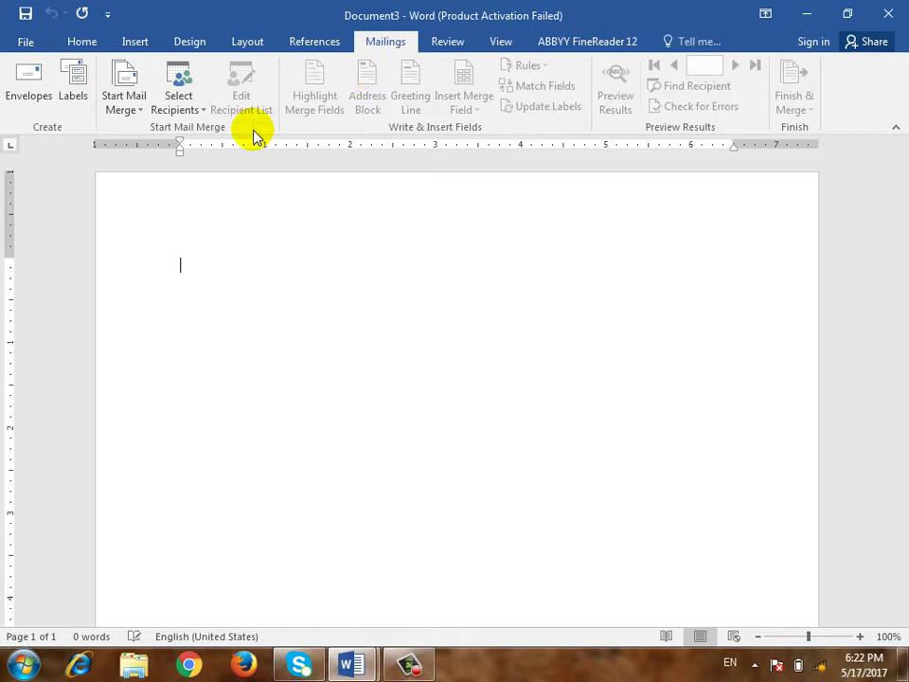
left_click(76, 94)
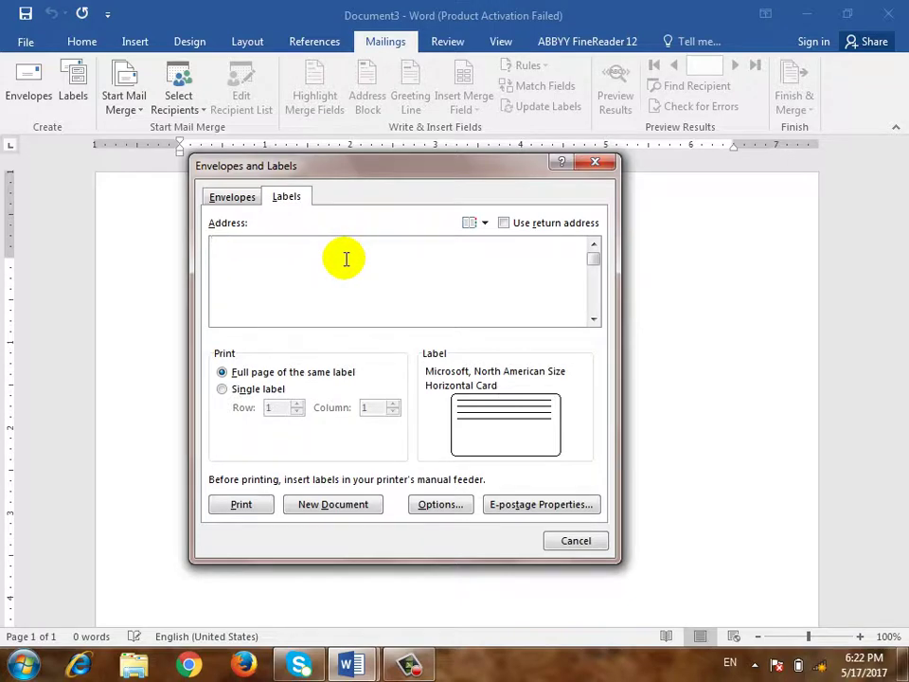
Try the Vertical Card label size in Label Options, then cancel both label dialogs
left_click(438, 505)
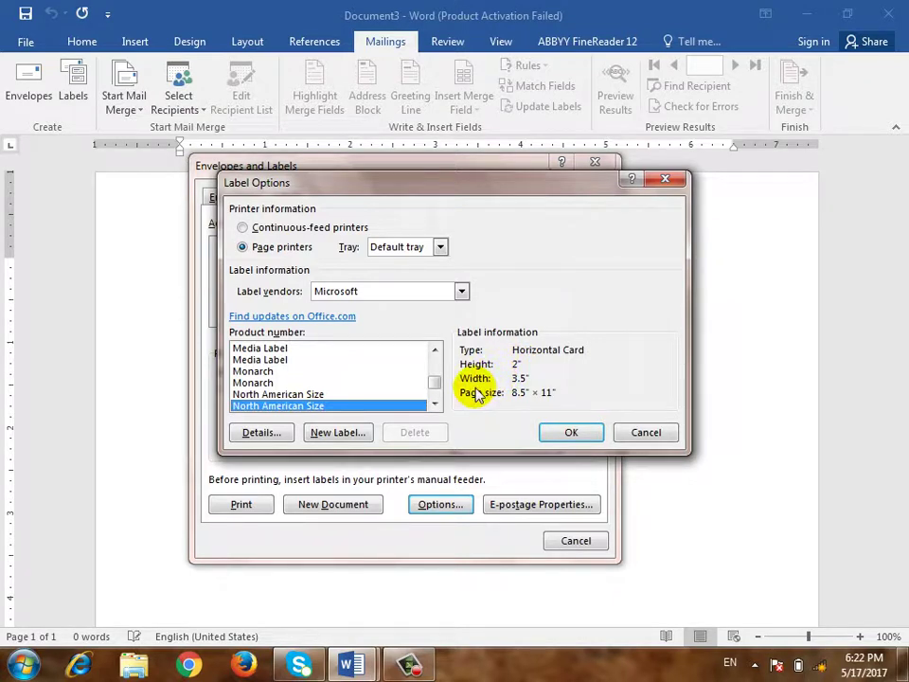
left_click(274, 394)
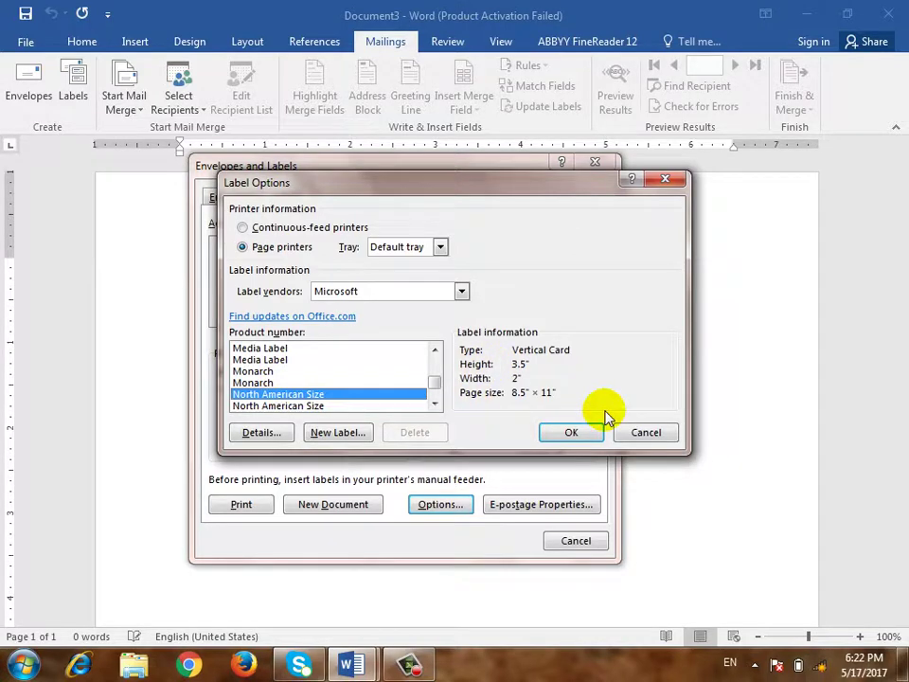
left_click(644, 432)
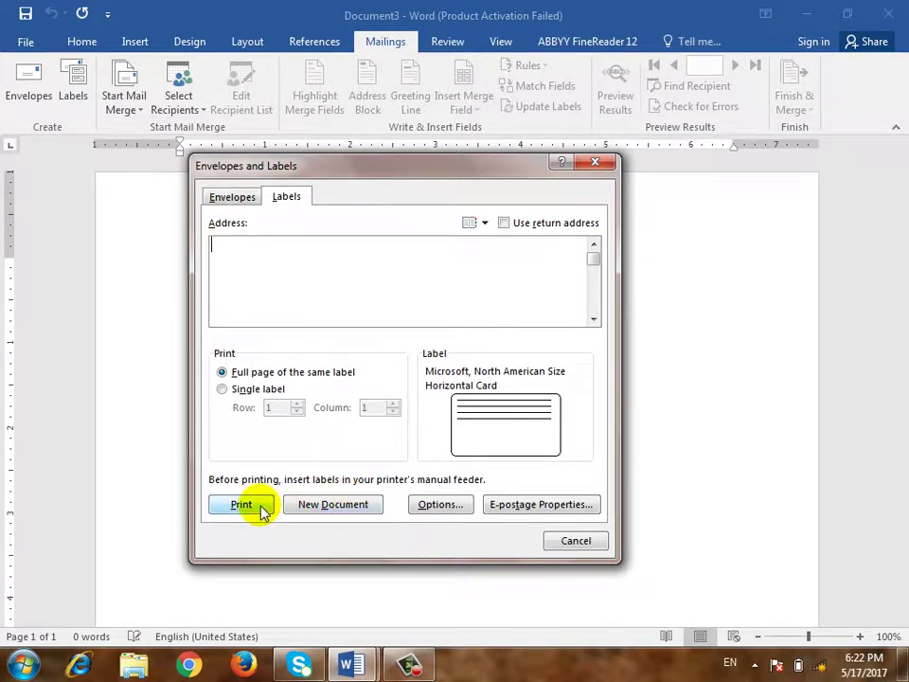
left_click(577, 541)
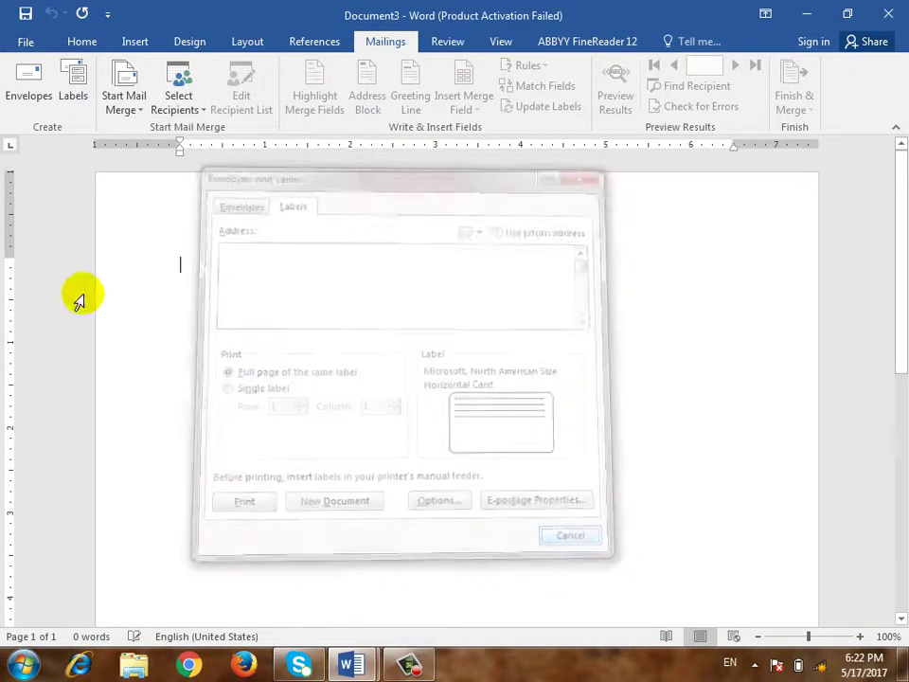
left_click(126, 102)
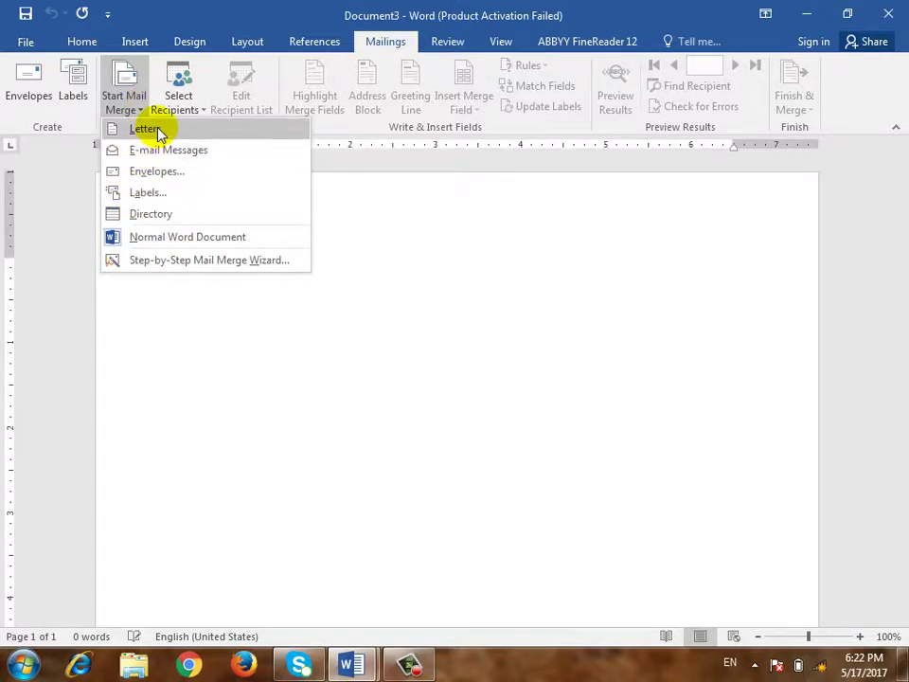
left_click(126, 101)
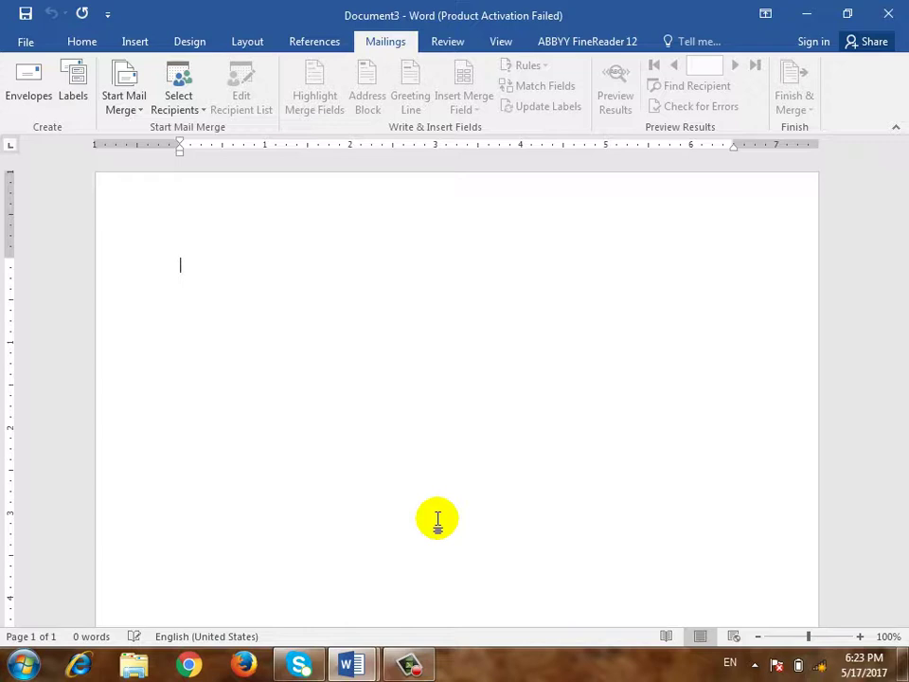
Type the 'Subject:' line followed by the recipient's full name
key("Return")
key("Return")
key("Return")
key("Return")
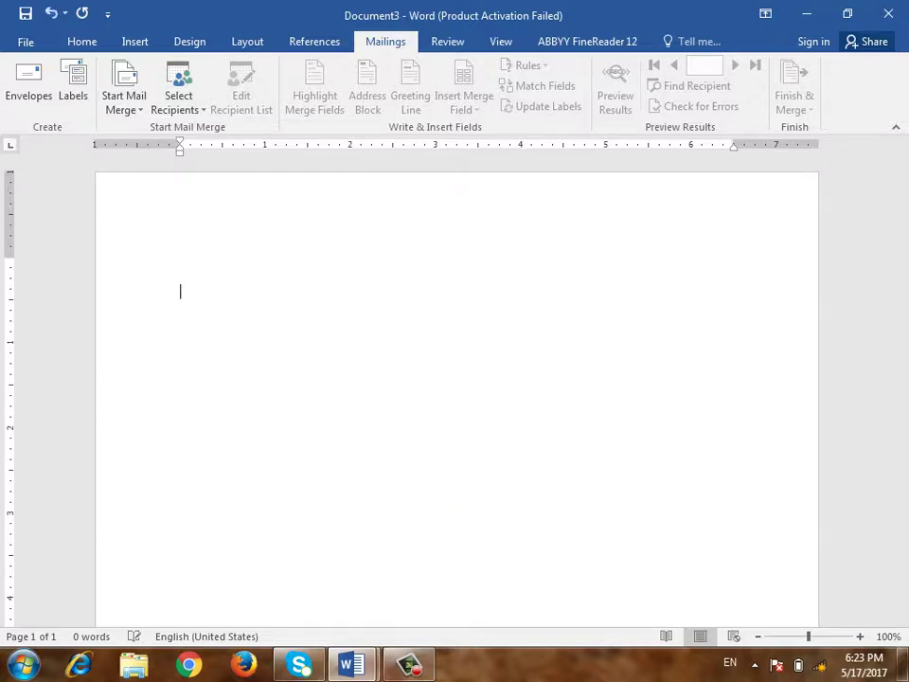
type("s")
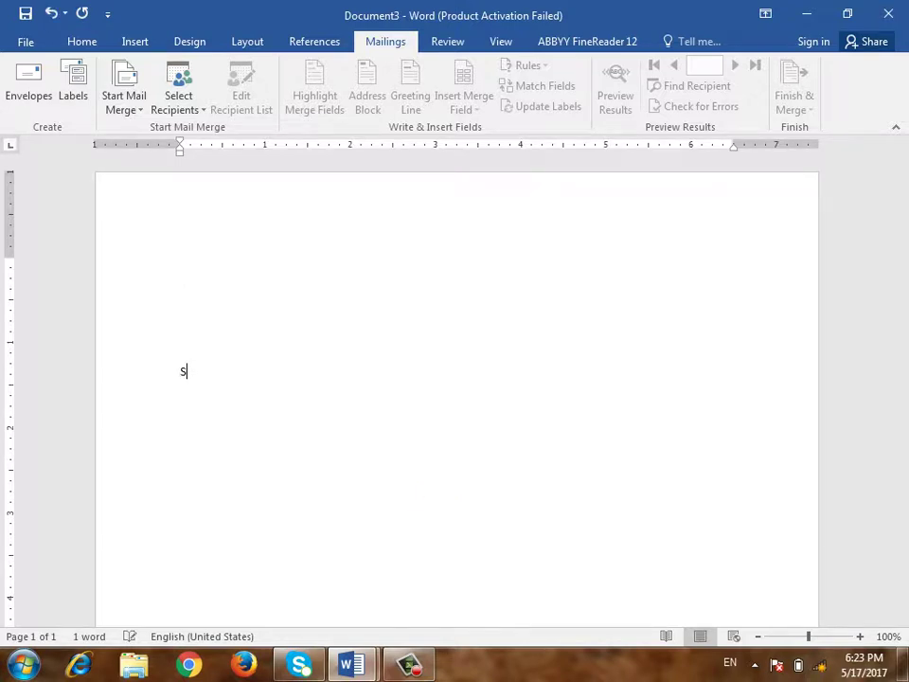
type("ubject:")
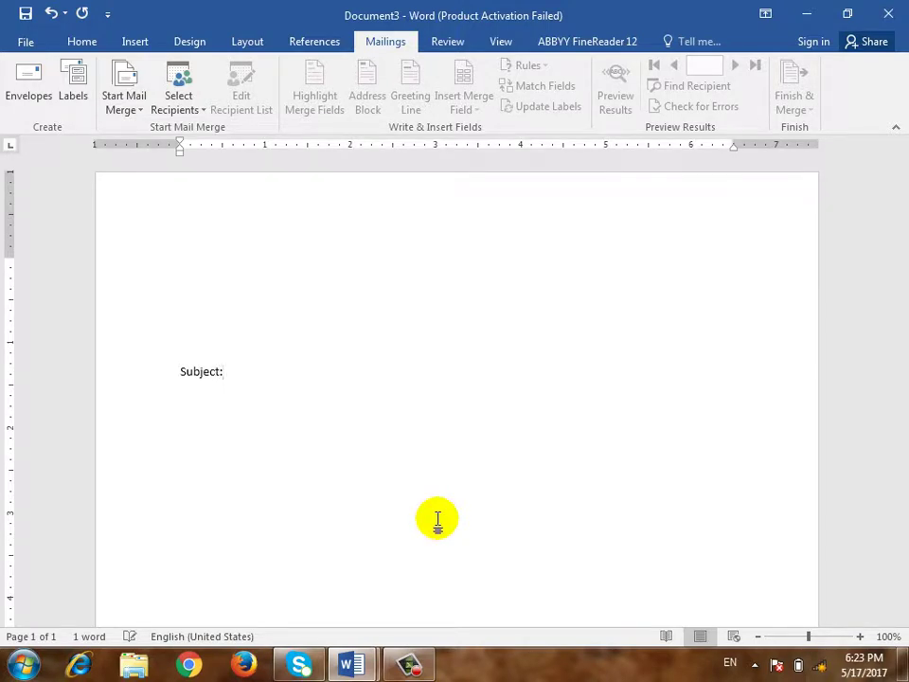
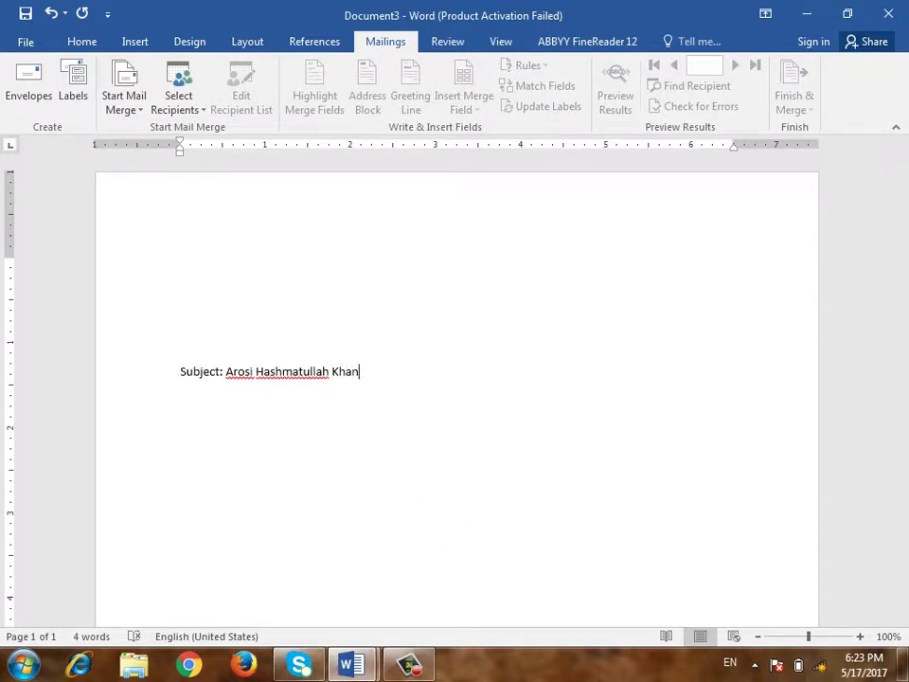
key("Return")
Copy the name from the subject line and paste it repeatedly as the body paragraph
key("Up")
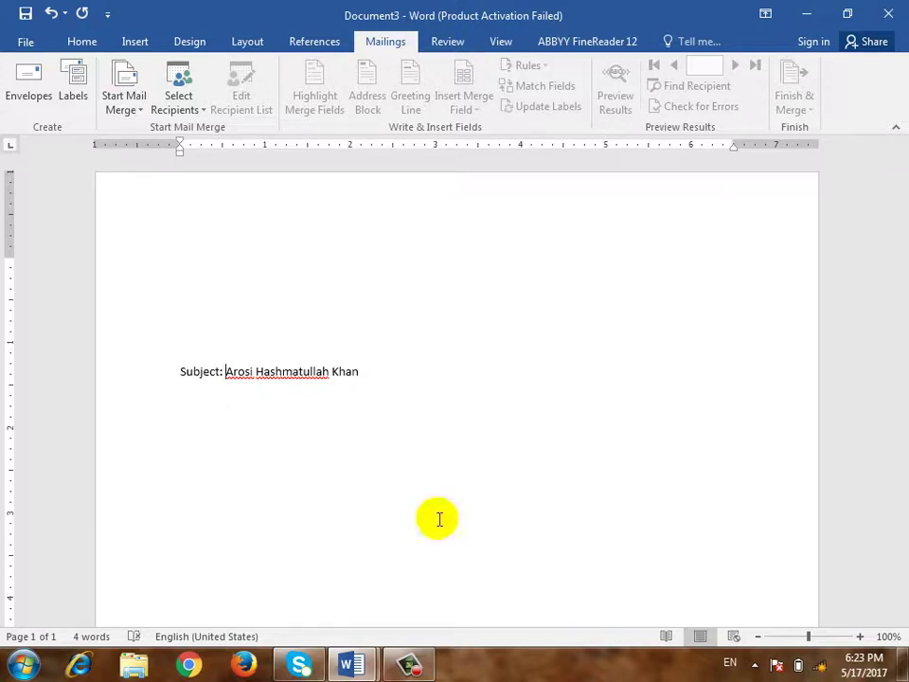
key("shift+End")
left_click(439, 519)
key("ctrl+v")
key("ctrl+v")
key("ctrl+v")
key("ctrl+v")
key("ctrl+v")
key("ctrl+v")
key("ctrl+v")
key("ctrl+v")
key("ctrl+v")
key("ctrl+v")
key("ctrl+v")
key("ctrl+v")
key("ctrl+v")
key("ctrl+v")
key("ctrl+v")
key("ctrl+v")
key("ctrl+v")
key("ctrl+v")
key("ctrl+v")
key("ctrl+v")
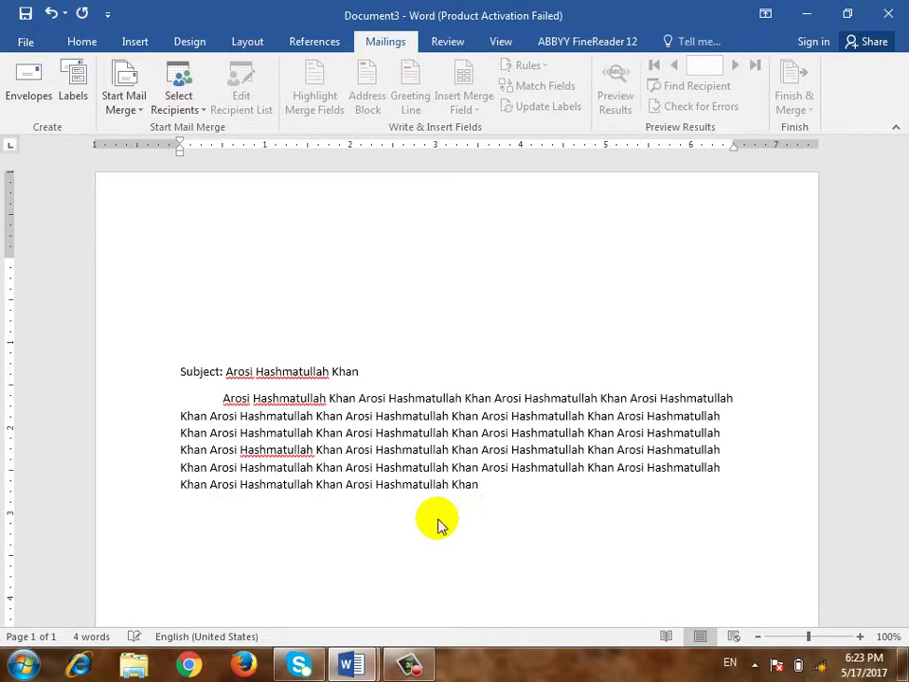
Add a centered 'Ba Ehtaram' closing with the sender's signature name beneath it
key("Return")
key("Return")
key("Return")
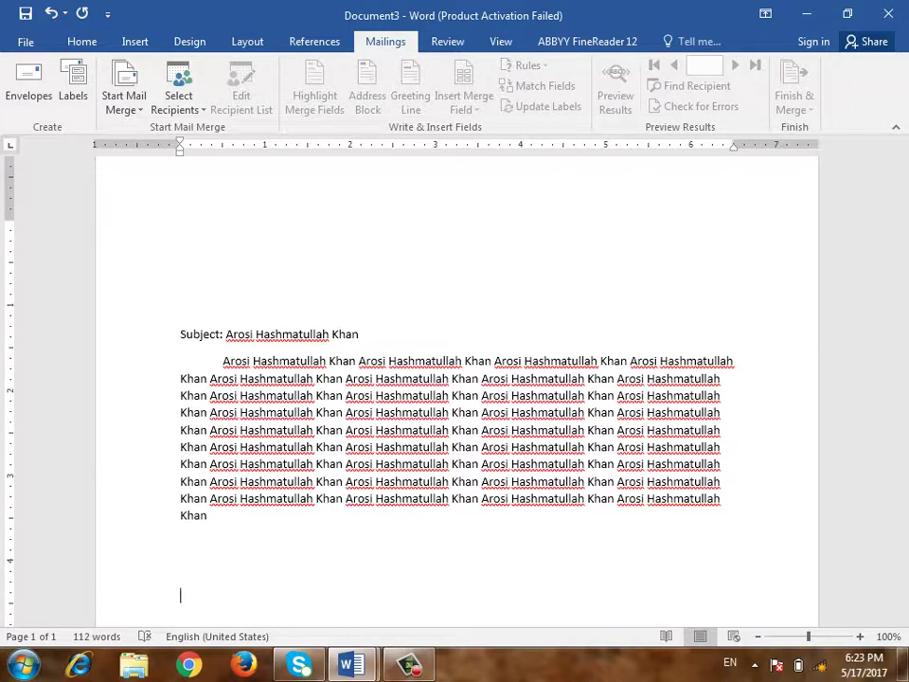
type("Ba Ehtaram")
key("ctrl+e")
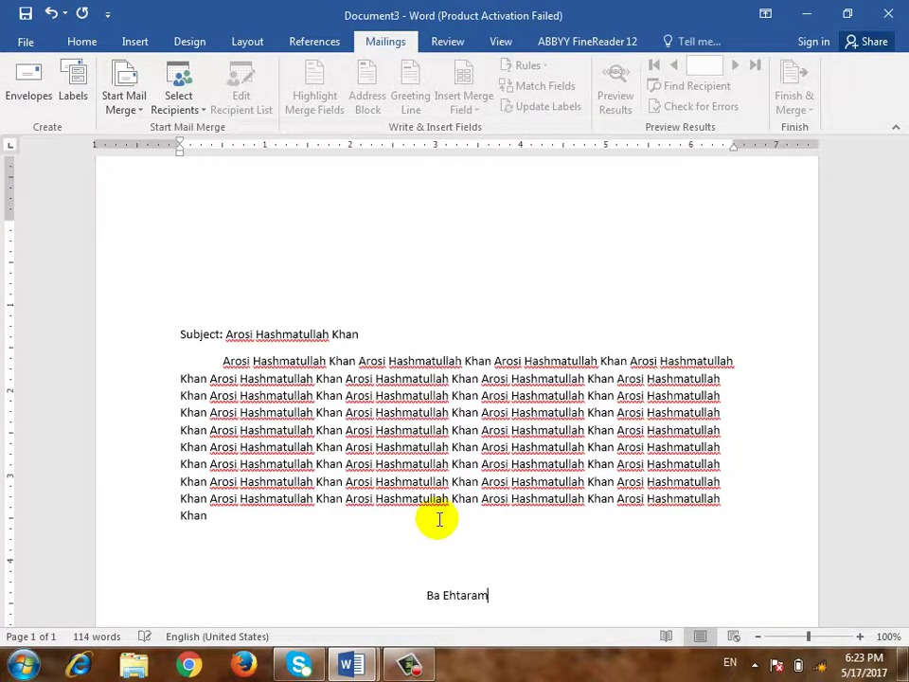
key("Return")
type("Has")
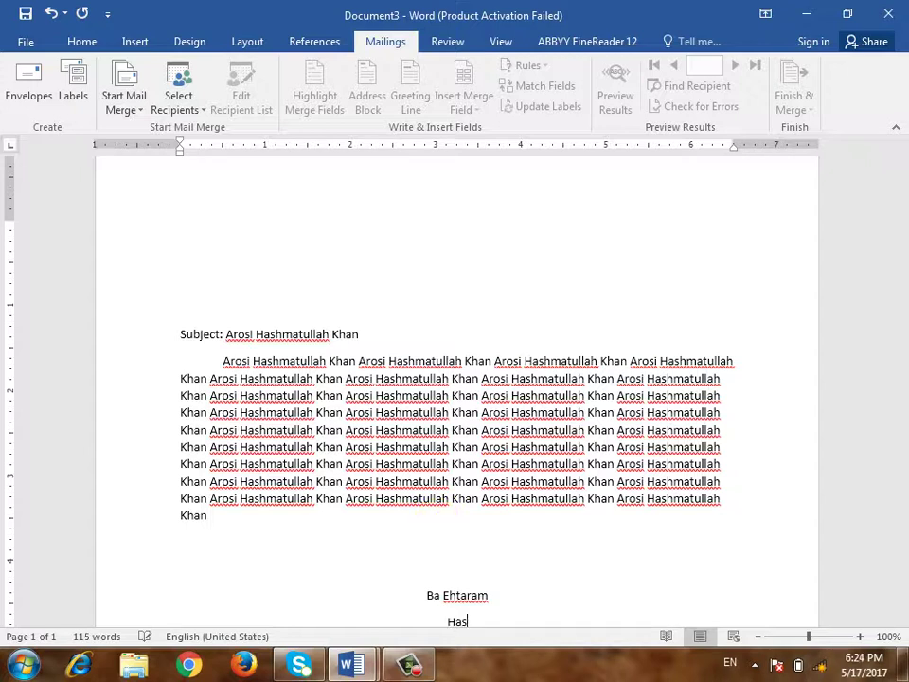
type("hmatullah")
scroll(437, 508, "down", 1)
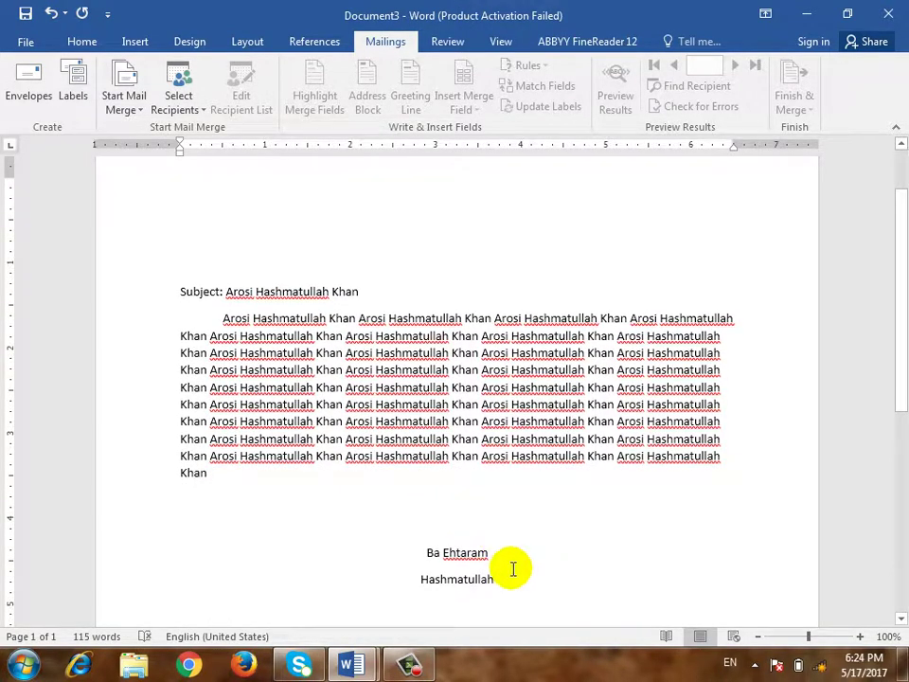
scroll(512, 568, "up", 2)
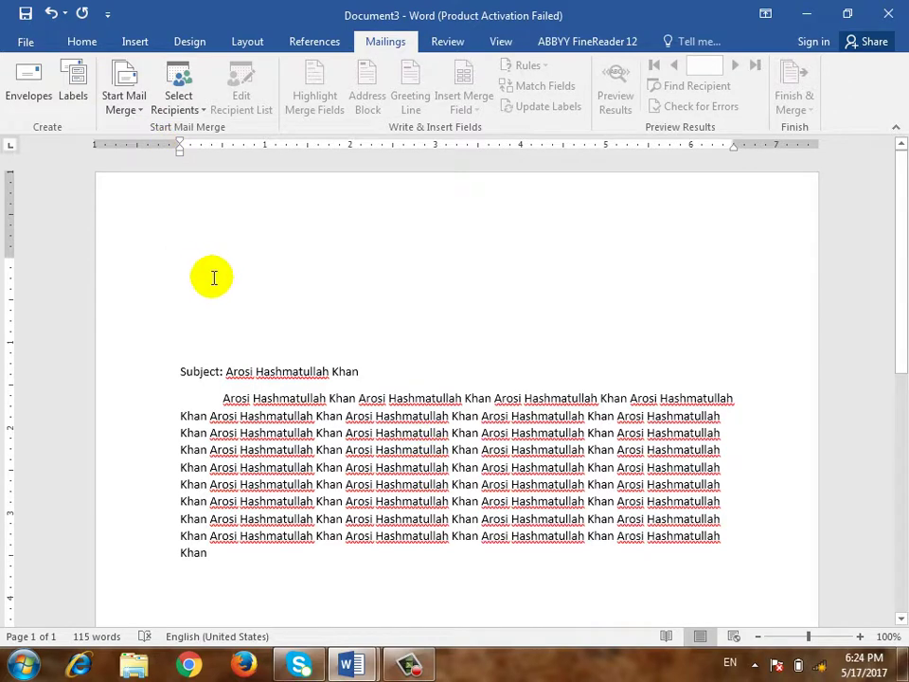
Enter the recipient's name and the word 'Address', each on its own line above the subject
type("Farhad")
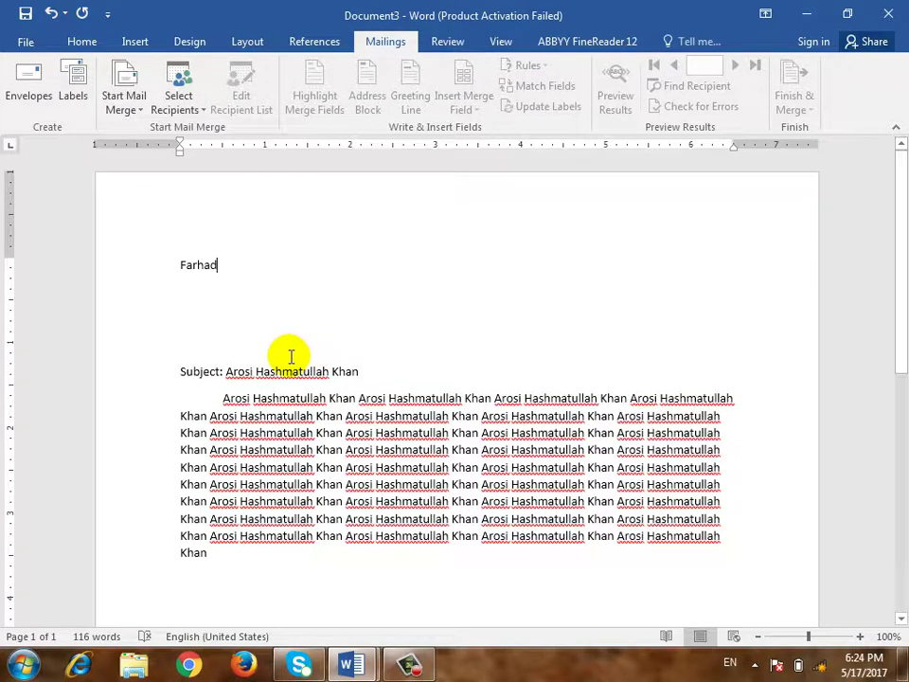
key("Return")
type("Ad")
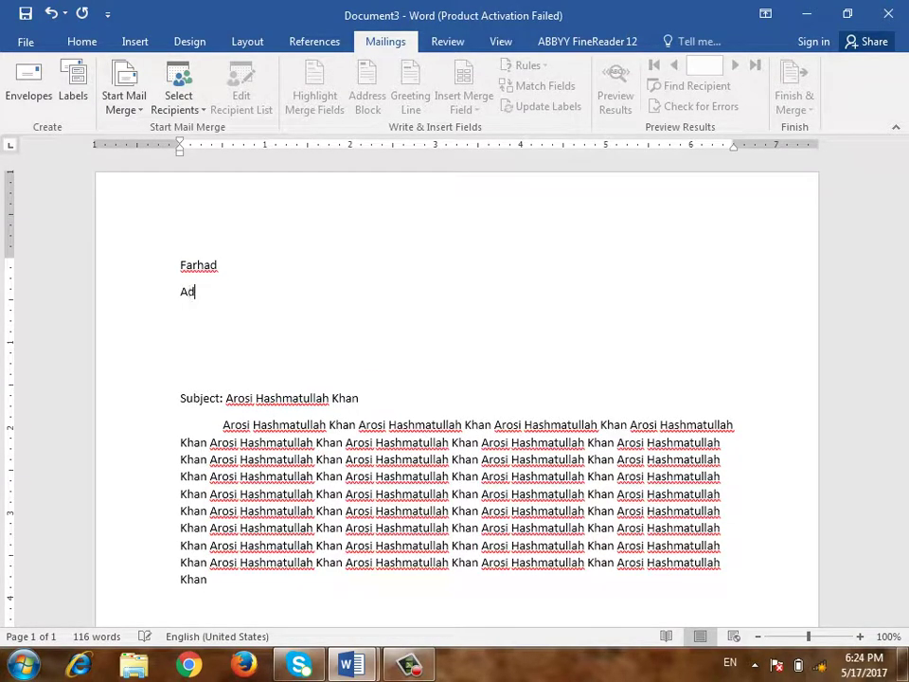
type("r")
key("BackSpace")
type("dress")
key("Return")
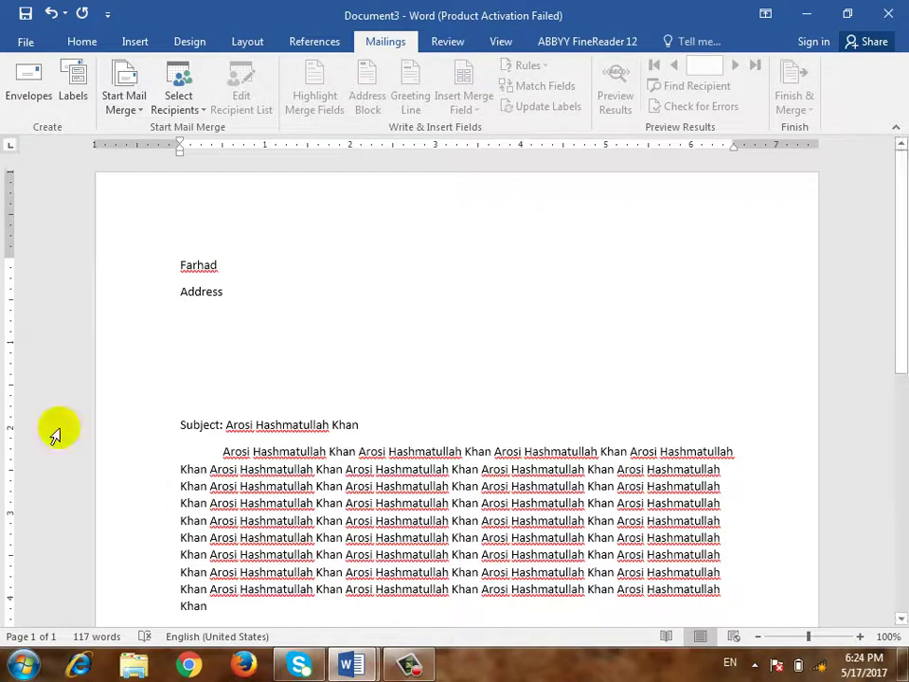
Delete the name and Address lines, set the merge type to Letters, and open Select Recipients
left_click_drag(219, 297, 166, 266)
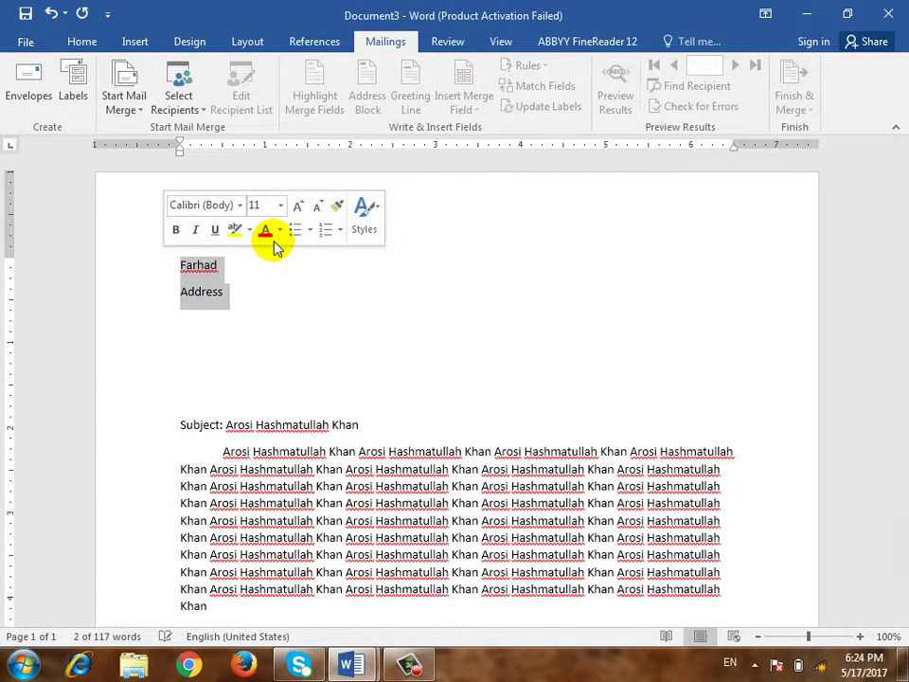
key("Delete")
left_click(135, 115)
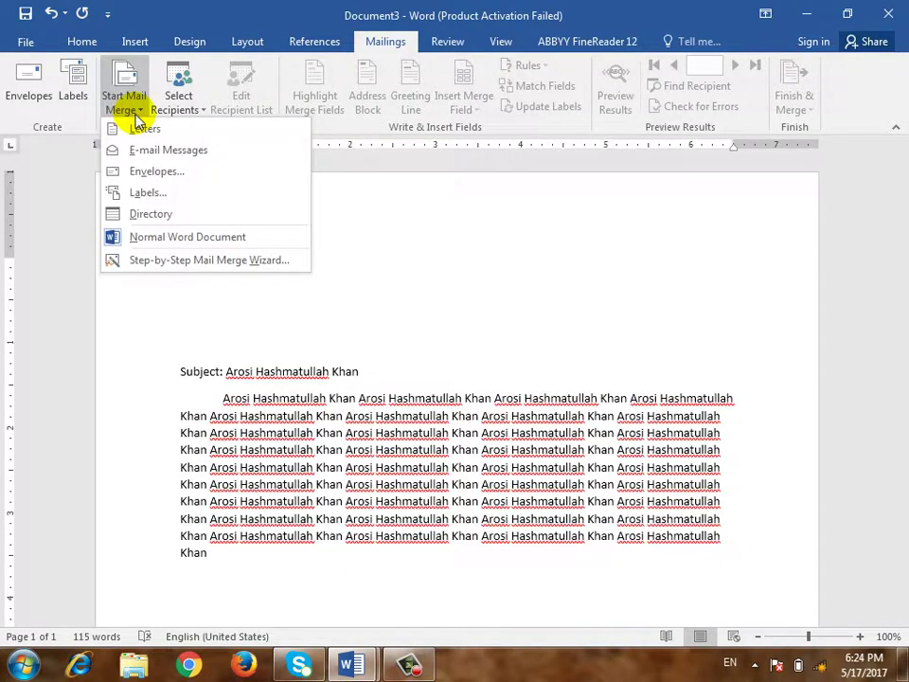
left_click(200, 134)
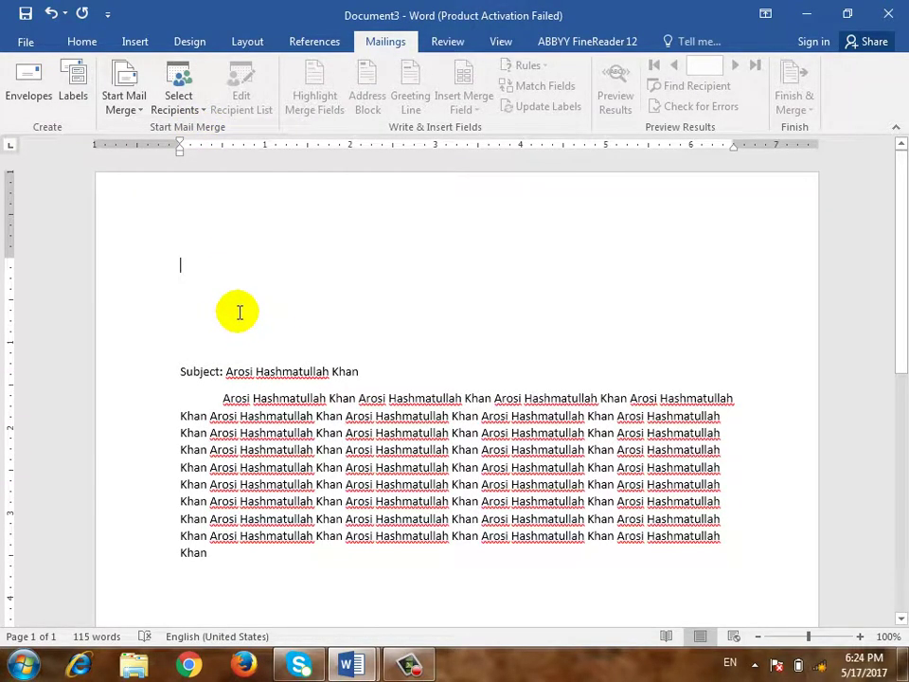
left_click(139, 112)
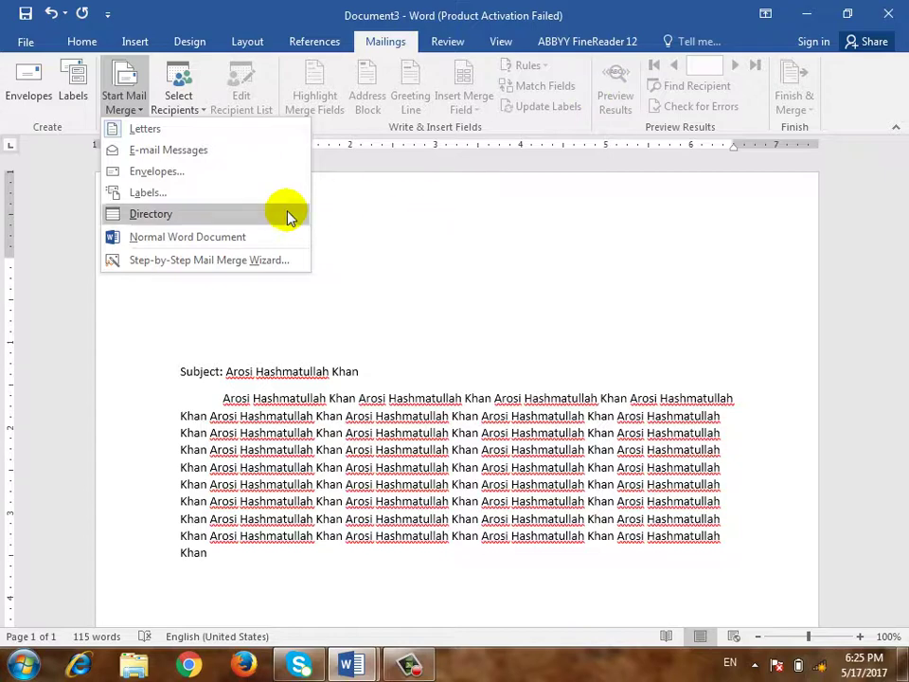
left_click(180, 106)
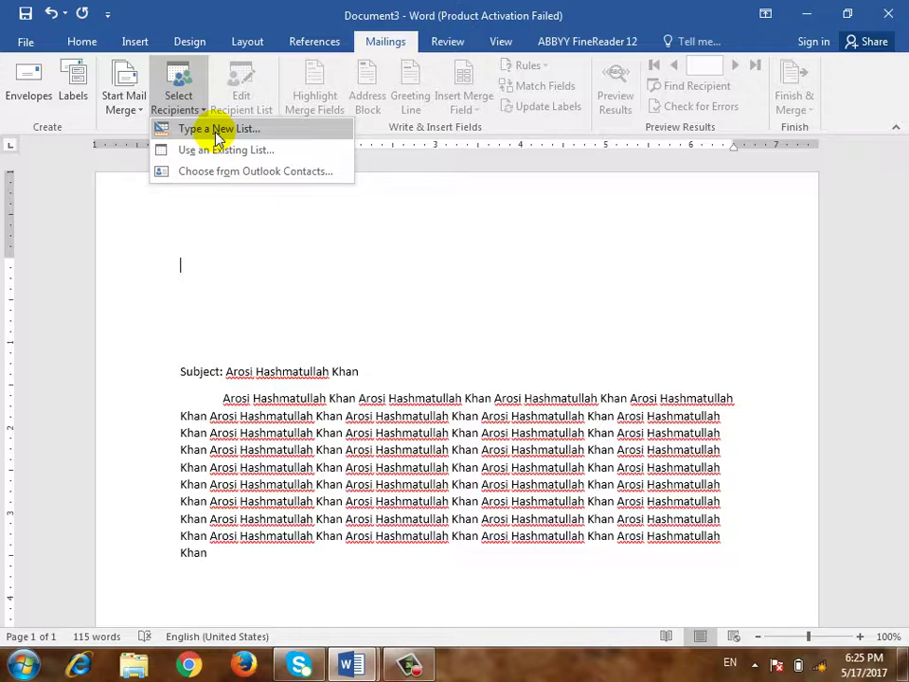
Start a new typed recipient list and bring up its Customize Address List window
left_click(216, 129)
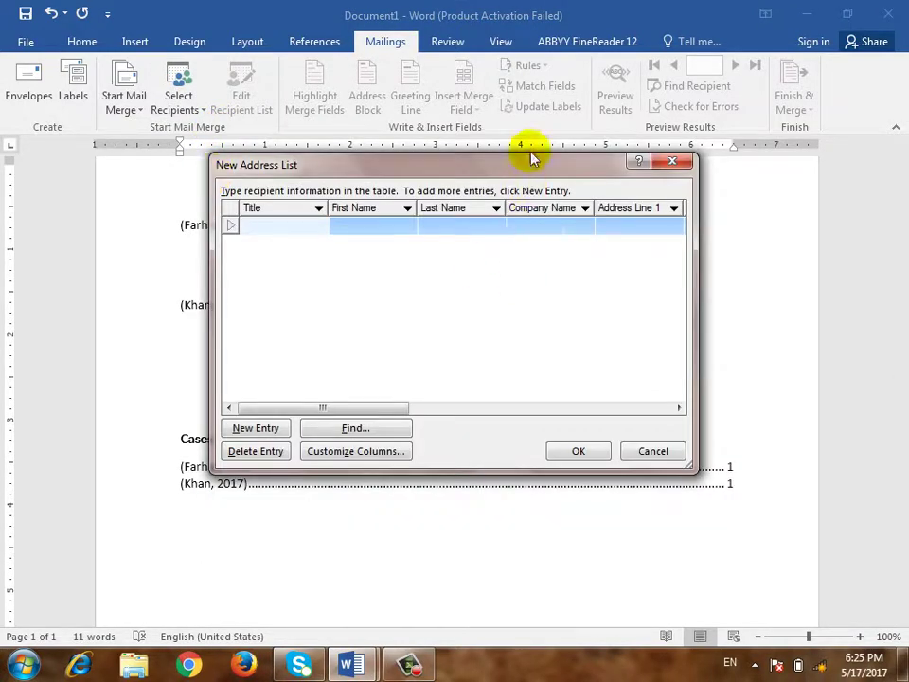
left_click_drag(528, 161, 477, 158)
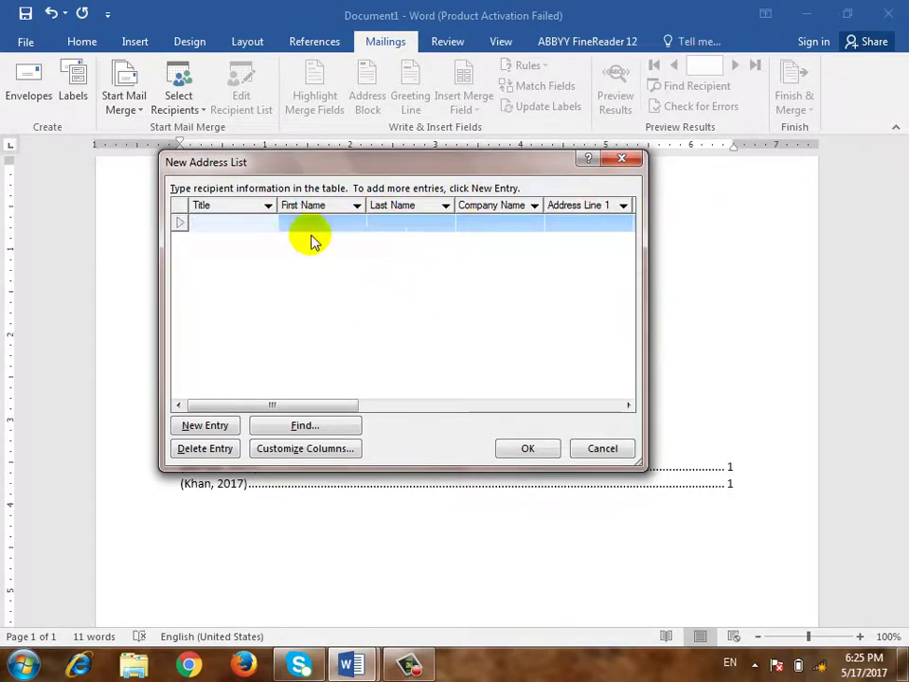
left_click(303, 449)
left_click_drag(568, 197, 284, 152)
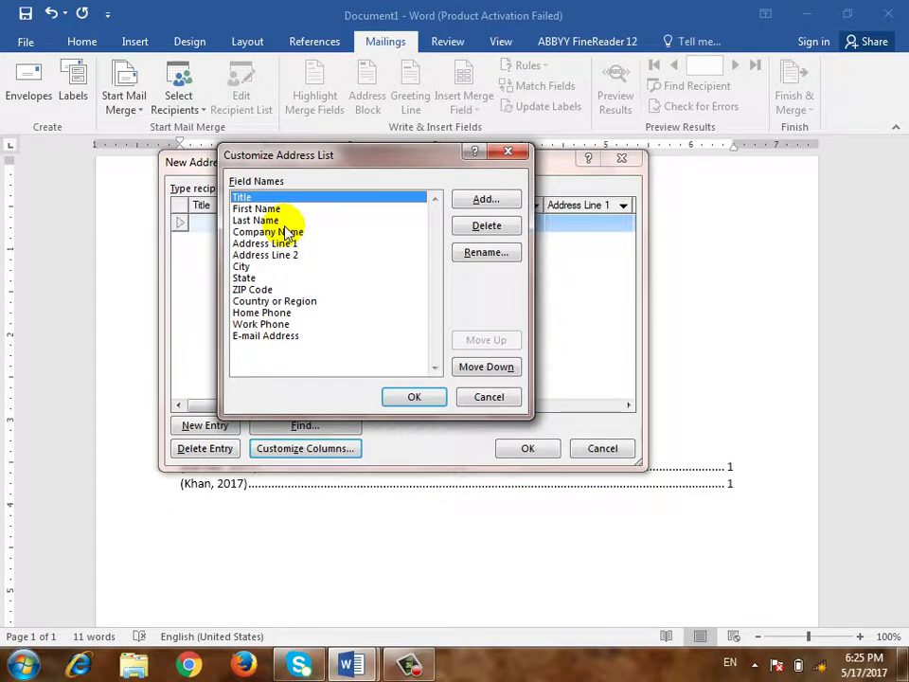
Delete the State, City and Address Line 2 fields, confirming each removal
left_click(282, 209)
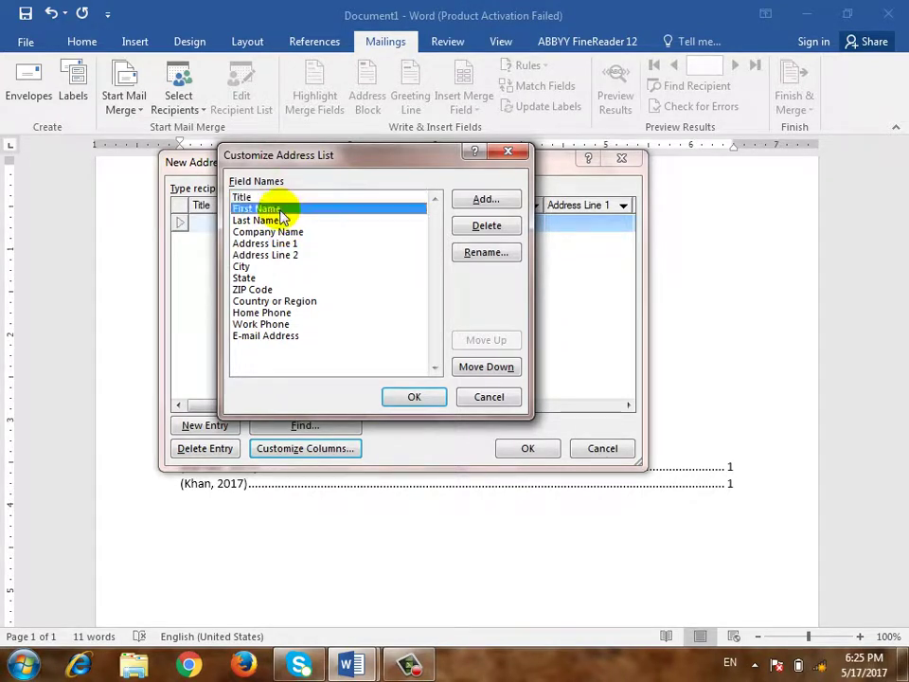
left_click(299, 233)
left_click(313, 255)
left_click(327, 278)
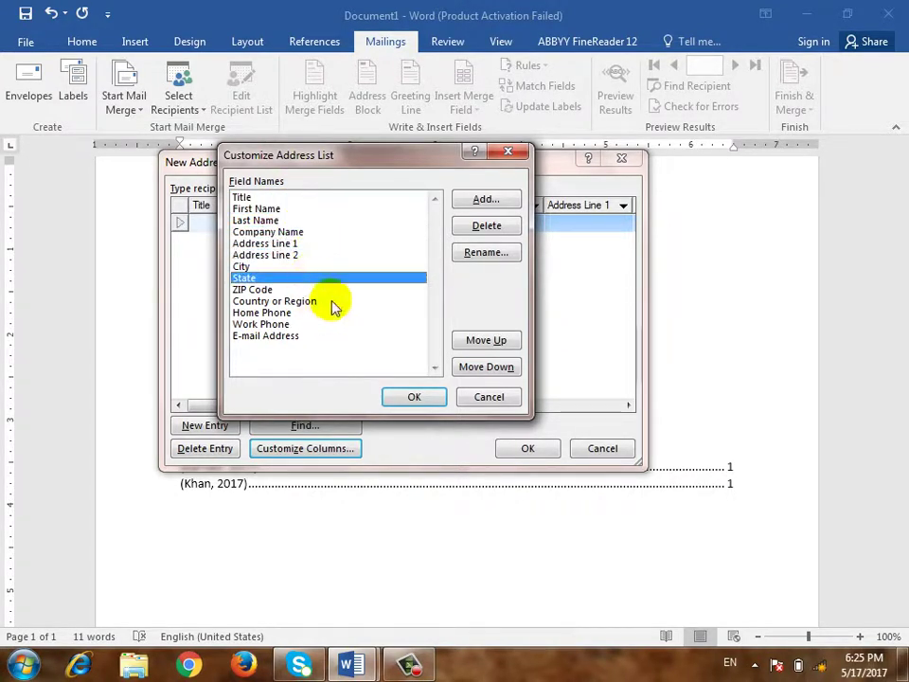
left_click(486, 225)
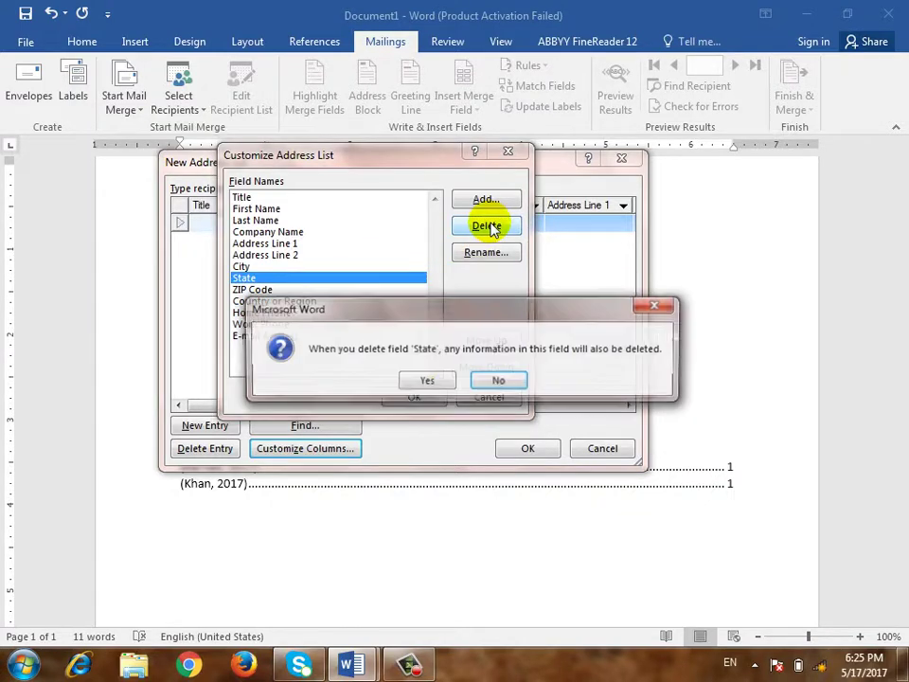
left_click(431, 383)
left_click(487, 226)
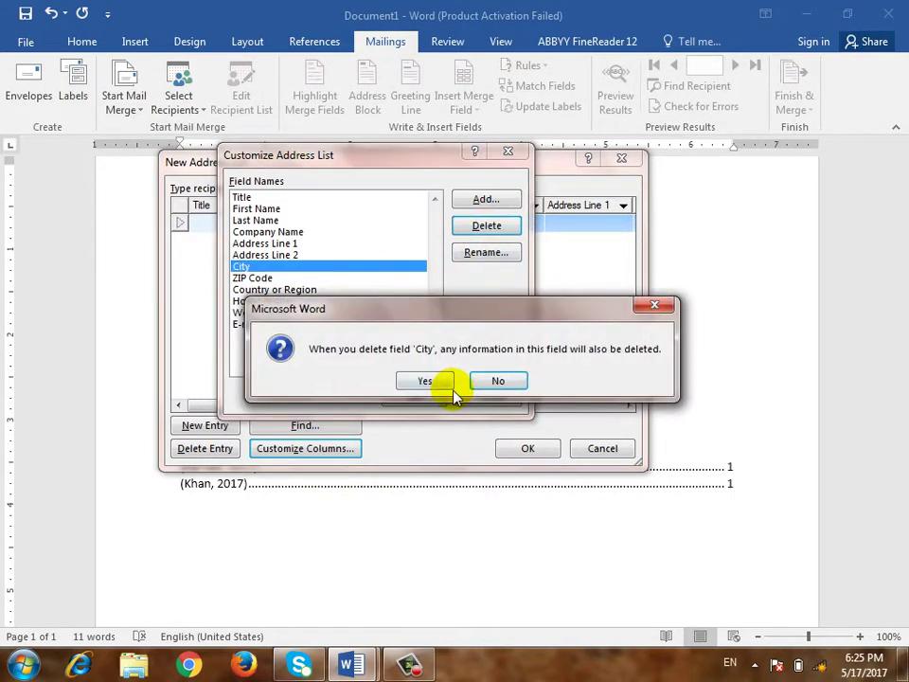
left_click(443, 383)
left_click(487, 226)
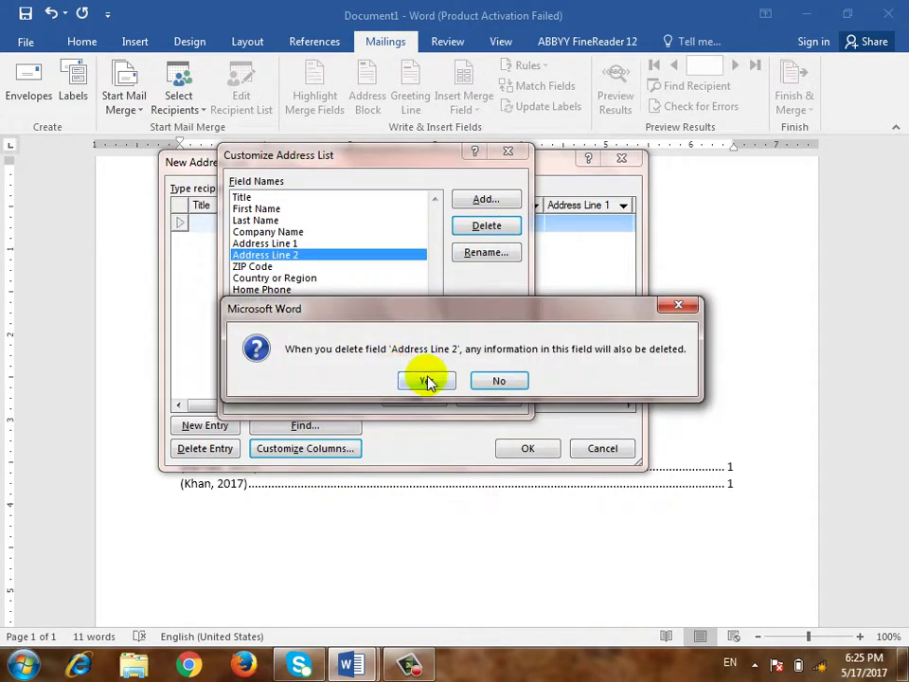
left_click(428, 379)
Delete Address Line 1, Company Name, Last Name and the phone fields, confirming each
left_click(476, 227)
left_click(424, 380)
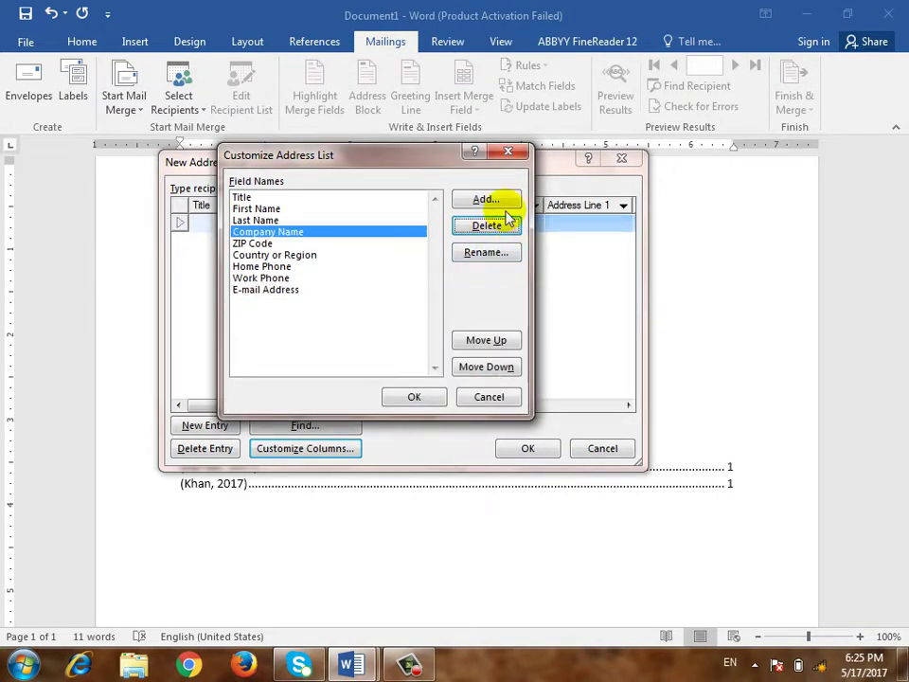
left_click(486, 225)
left_click(442, 378)
left_click(475, 226)
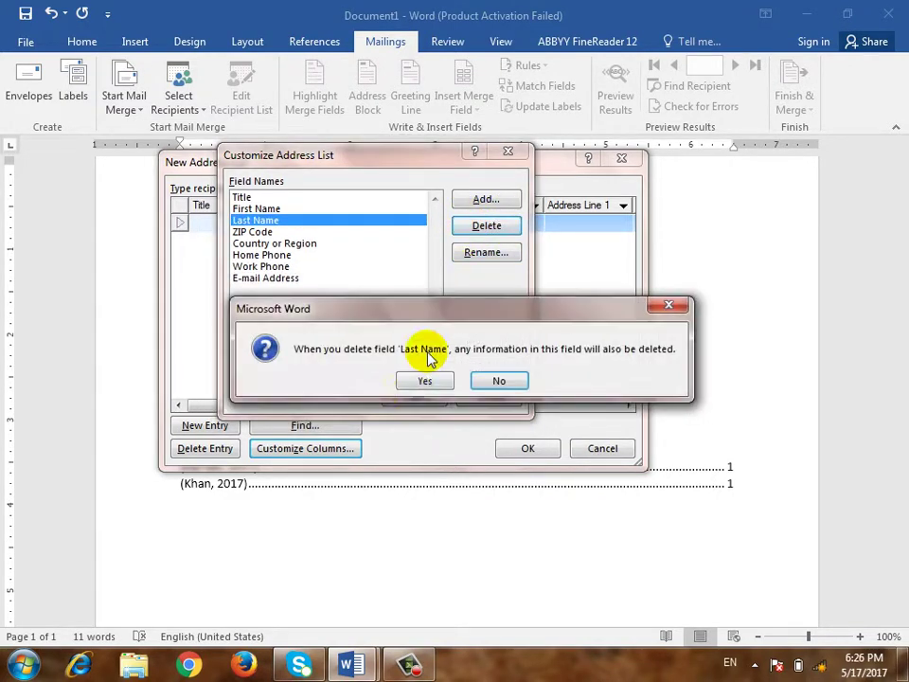
left_click(425, 380)
key("Return")
key("Return")
key("Return")
key("Return")
key("Return")
key("Return")
key("Return")
key("Return")
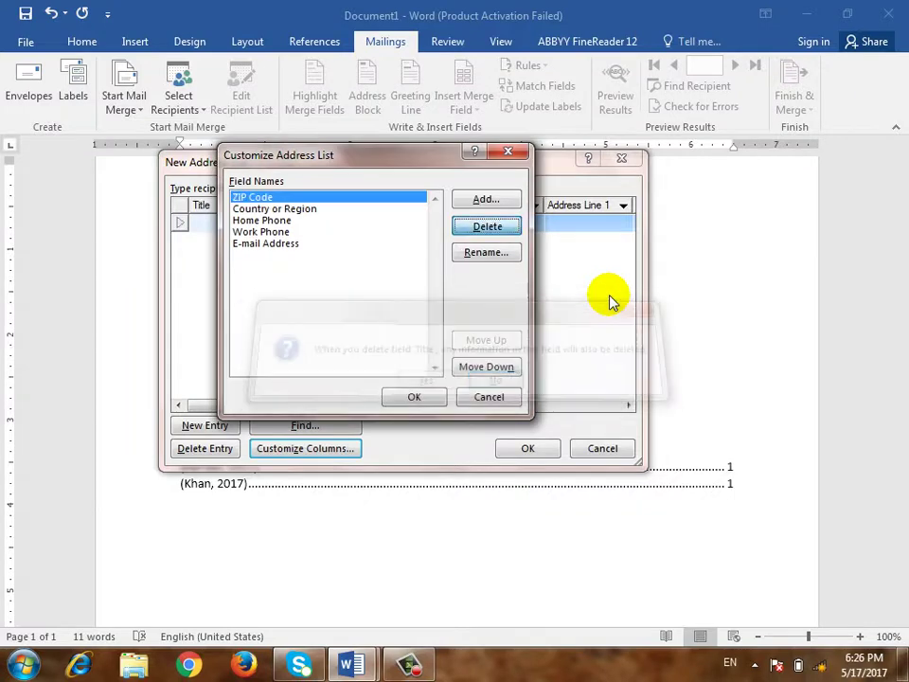
key("Return")
key("Return")
key("Return")
key("Return")
key("Return")
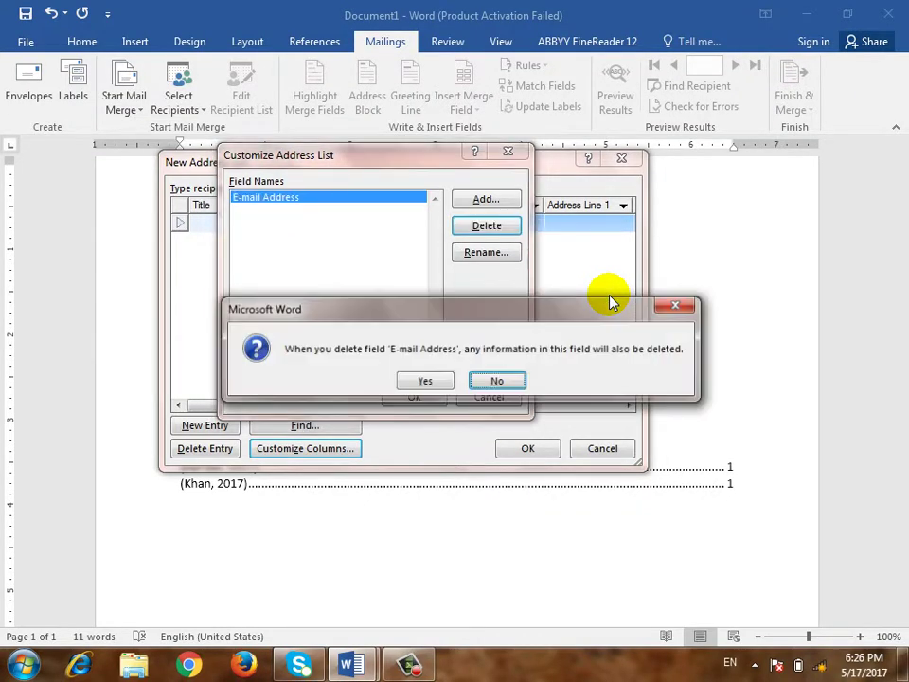
Remove the E-mail Address field and add new Name and Date fields
key("y")
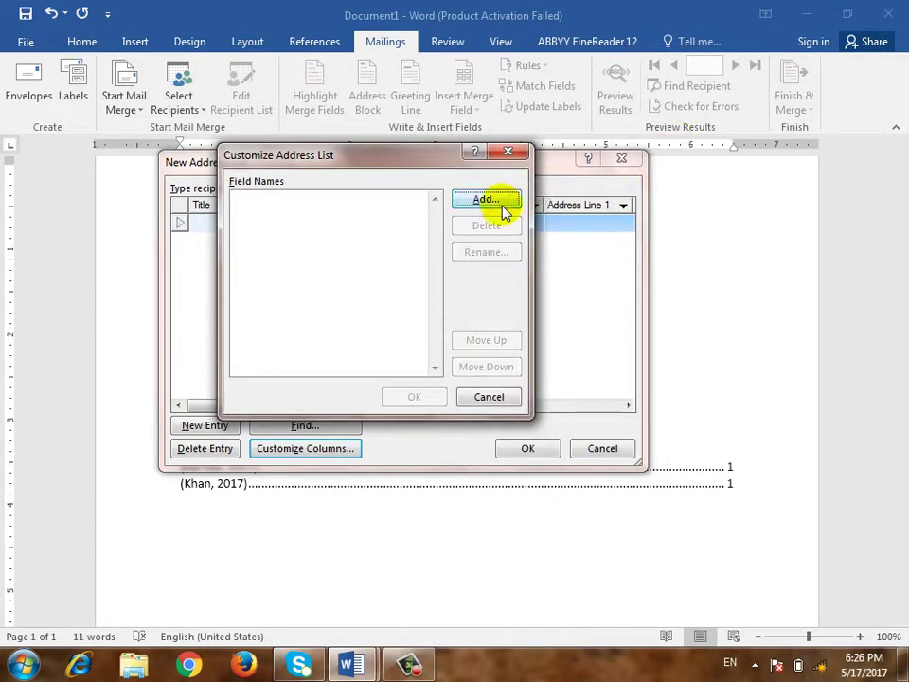
left_click(498, 199)
type("Name")
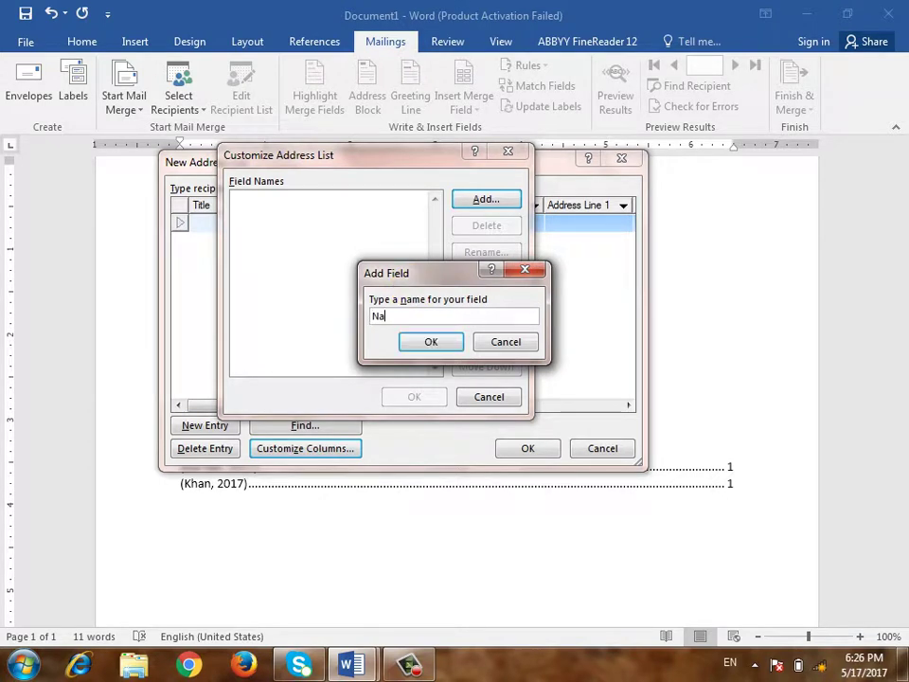
left_click(435, 346)
left_click(484, 200)
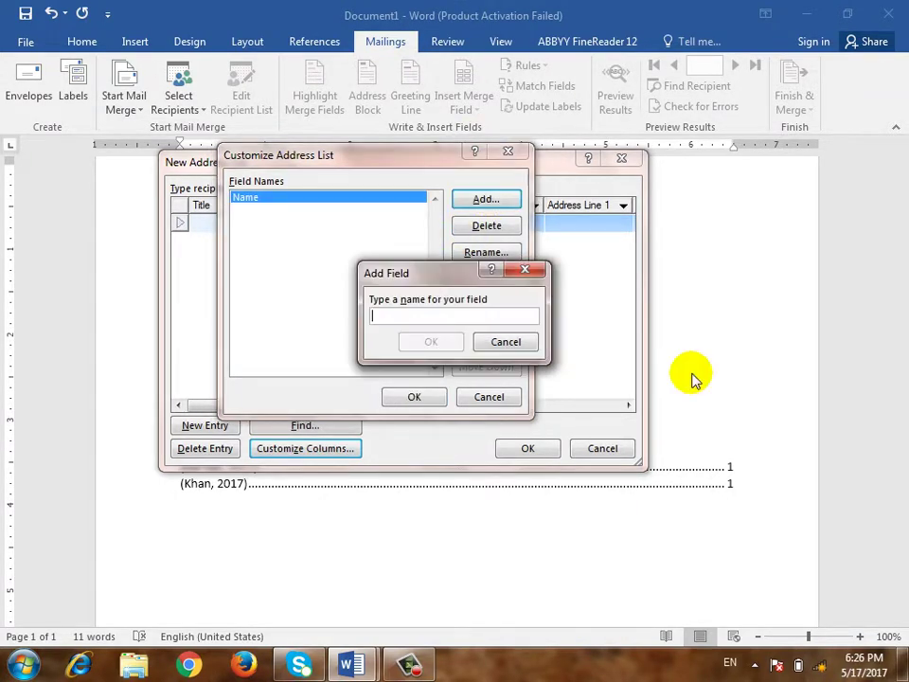
type("Date")
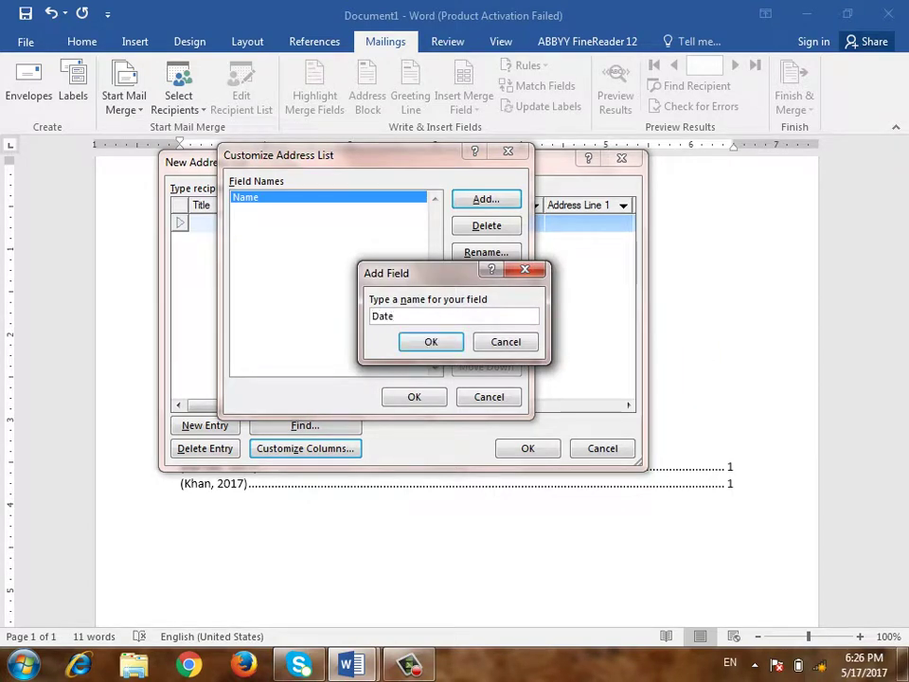
left_click(447, 342)
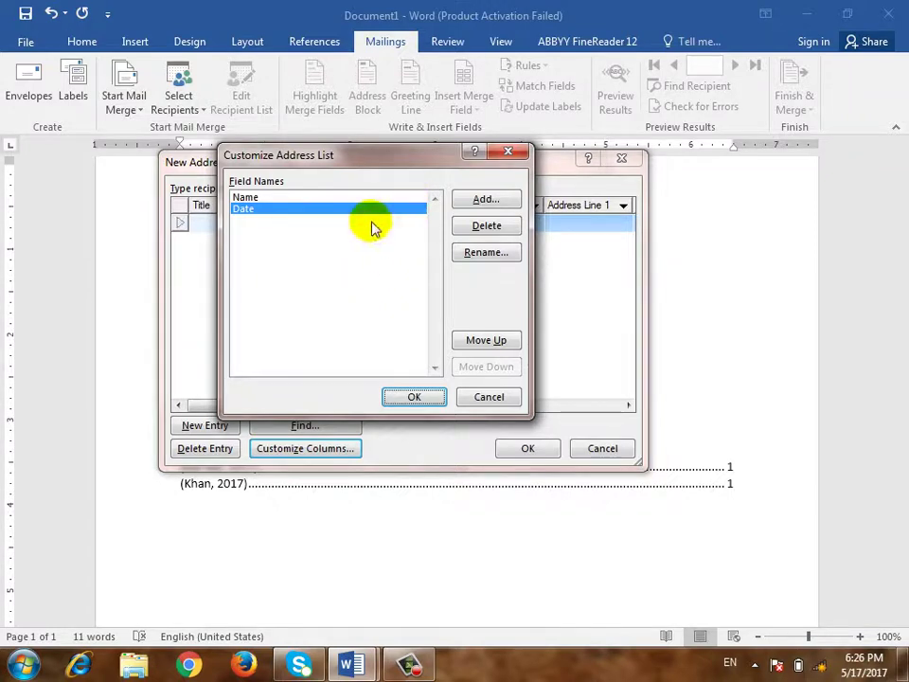
Add the Time and Address fields to the recipient list
left_click(485, 199)
type("Time")
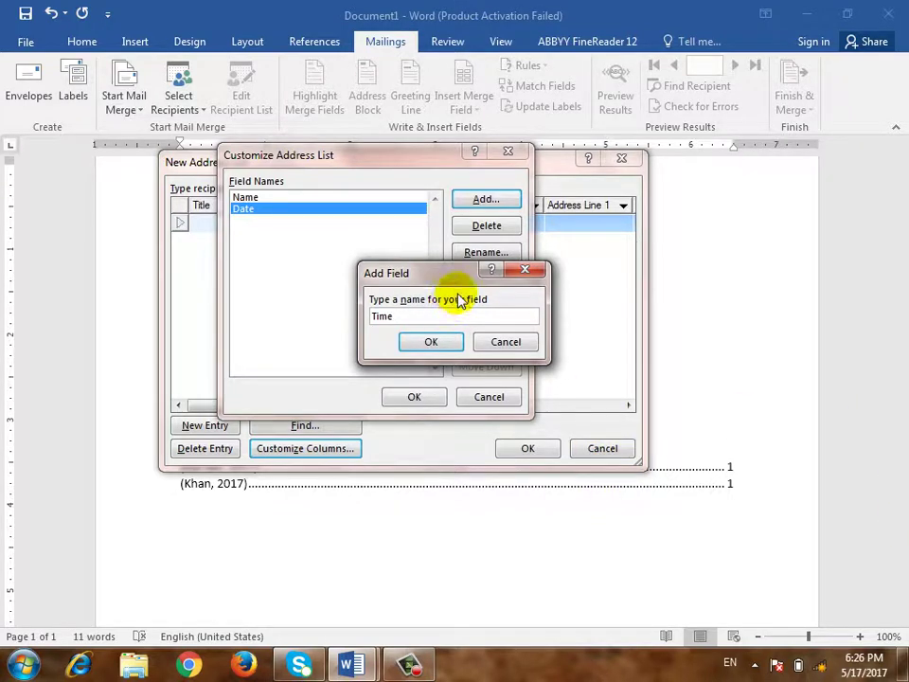
left_click(429, 341)
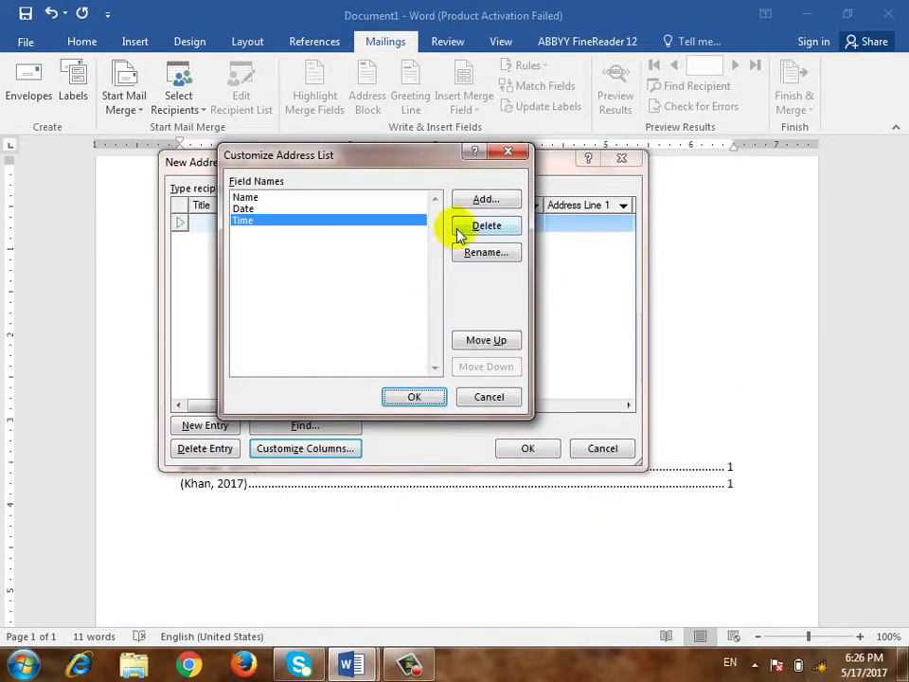
left_click(484, 200)
type("Ad")
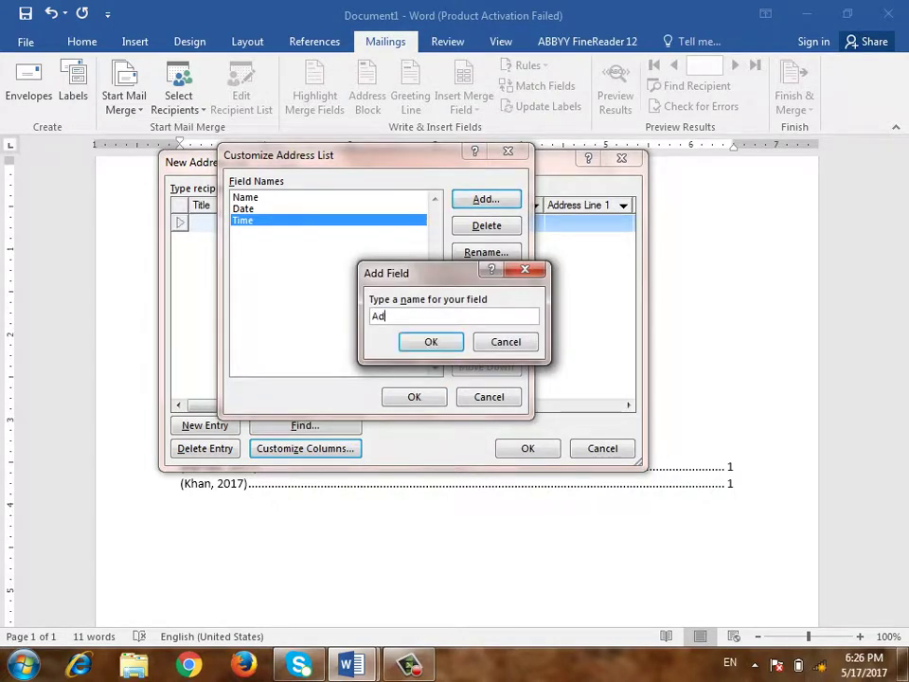
type("re")
key("BackSpace")
type("dress")
left_click(423, 346)
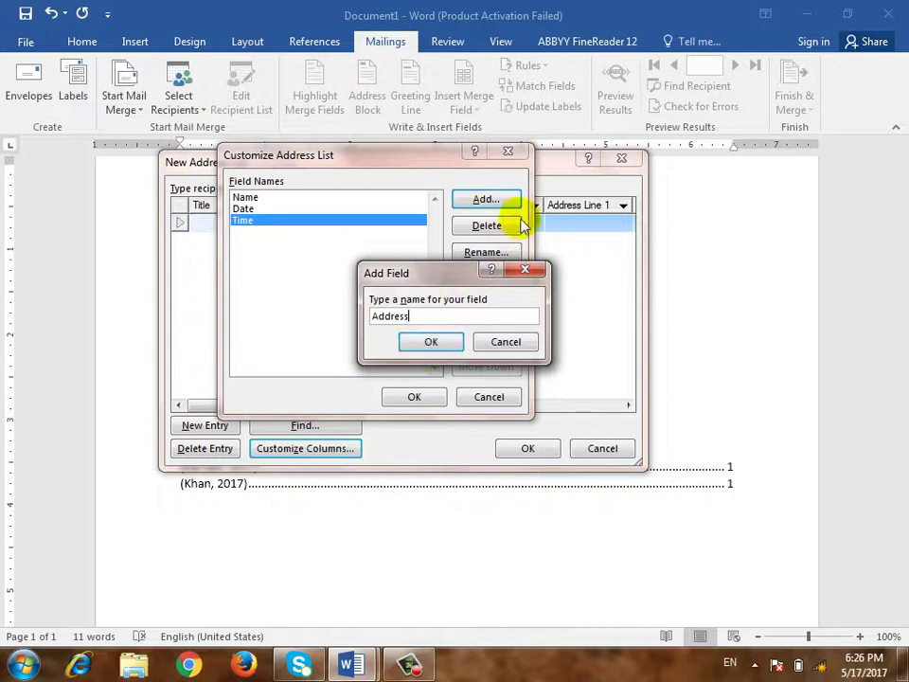
left_click(428, 345)
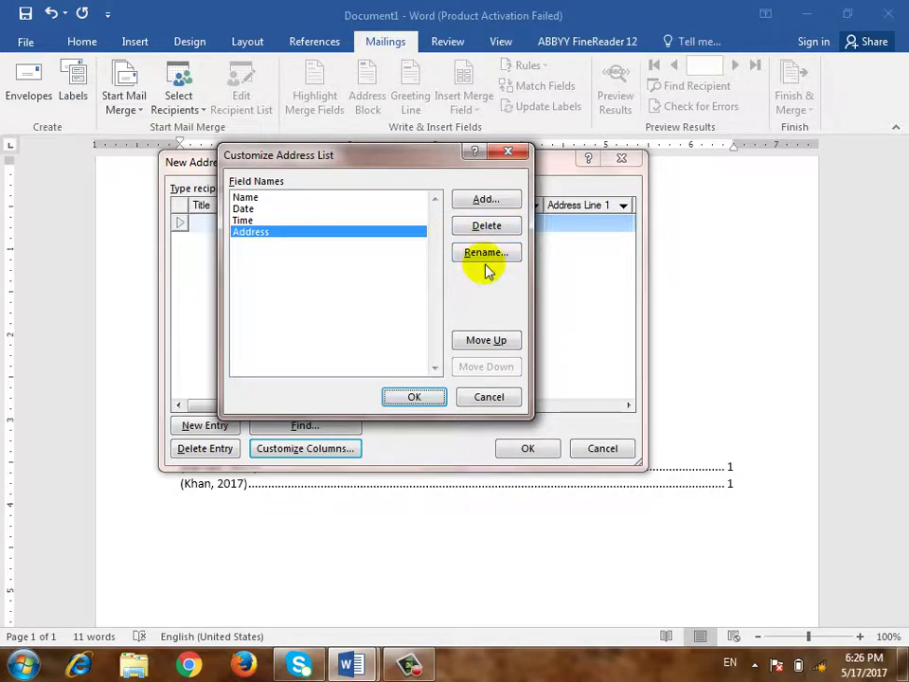
Move the Address field to the last position and confirm the column order
left_click(486, 343)
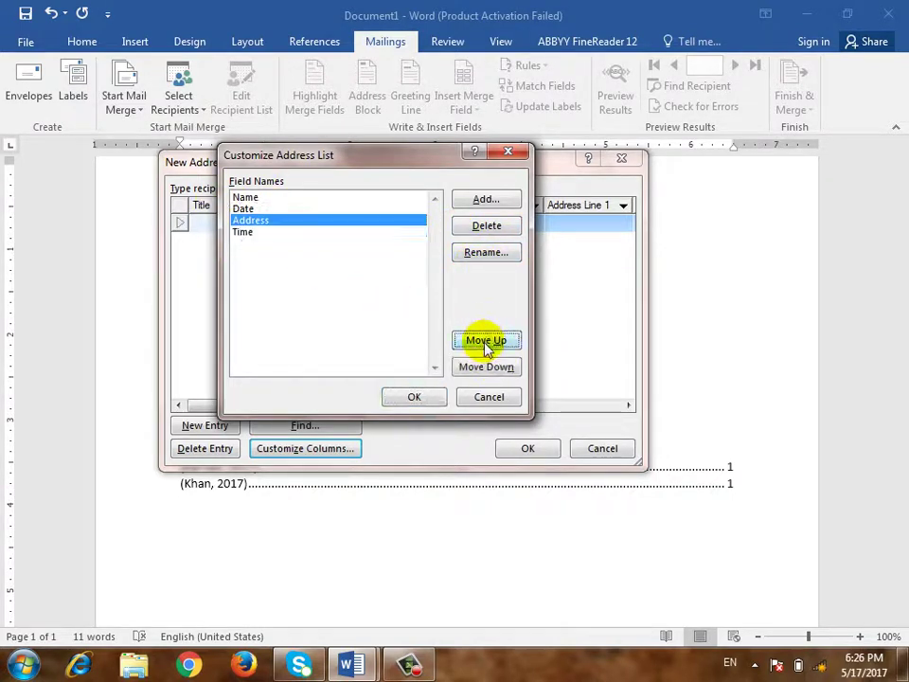
left_click(486, 342)
left_click(484, 343)
left_click(490, 367)
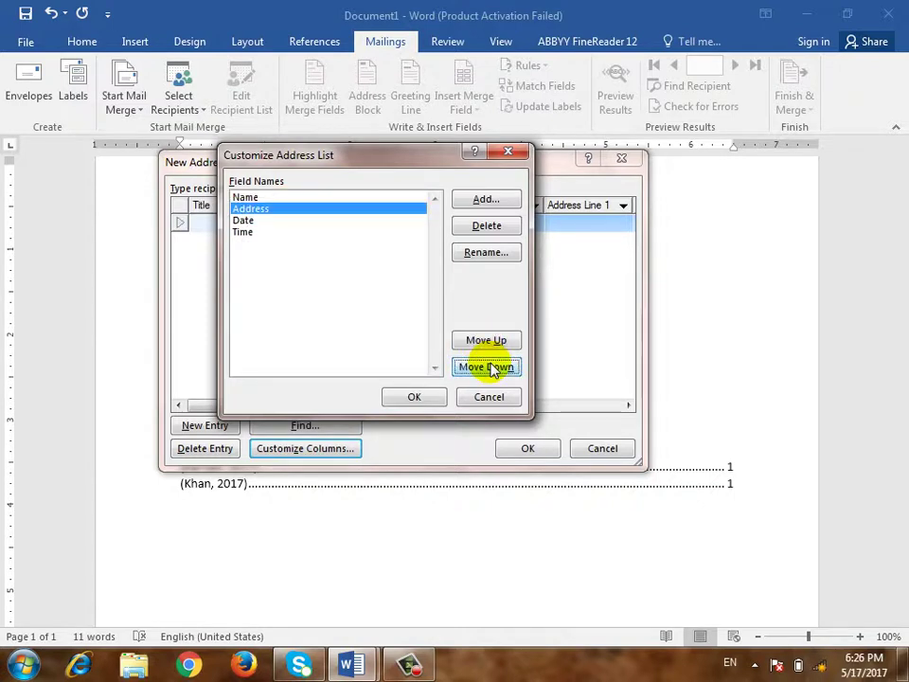
left_click(488, 367)
left_click(487, 367)
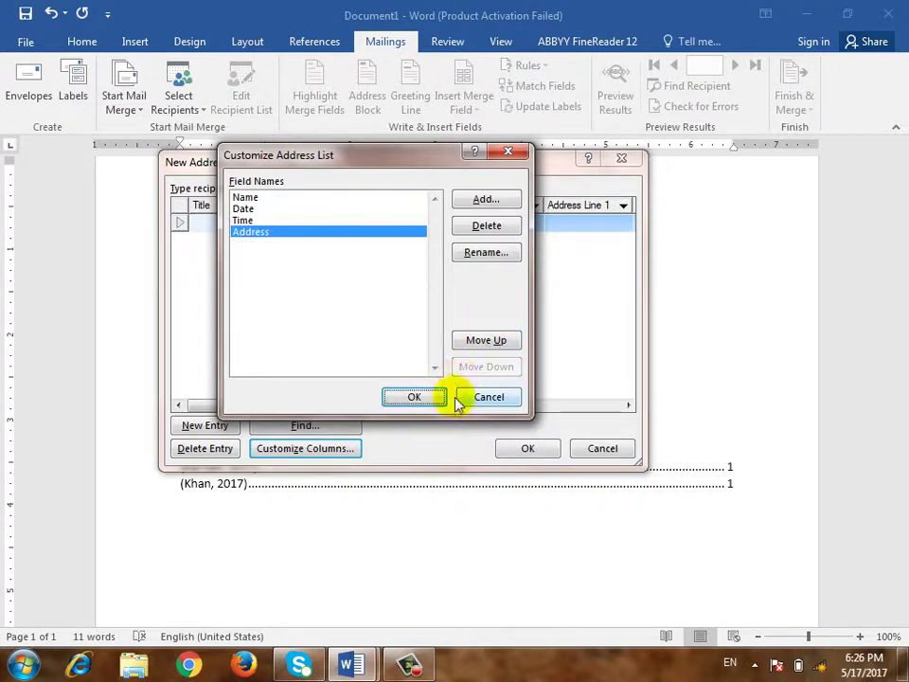
left_click(415, 396)
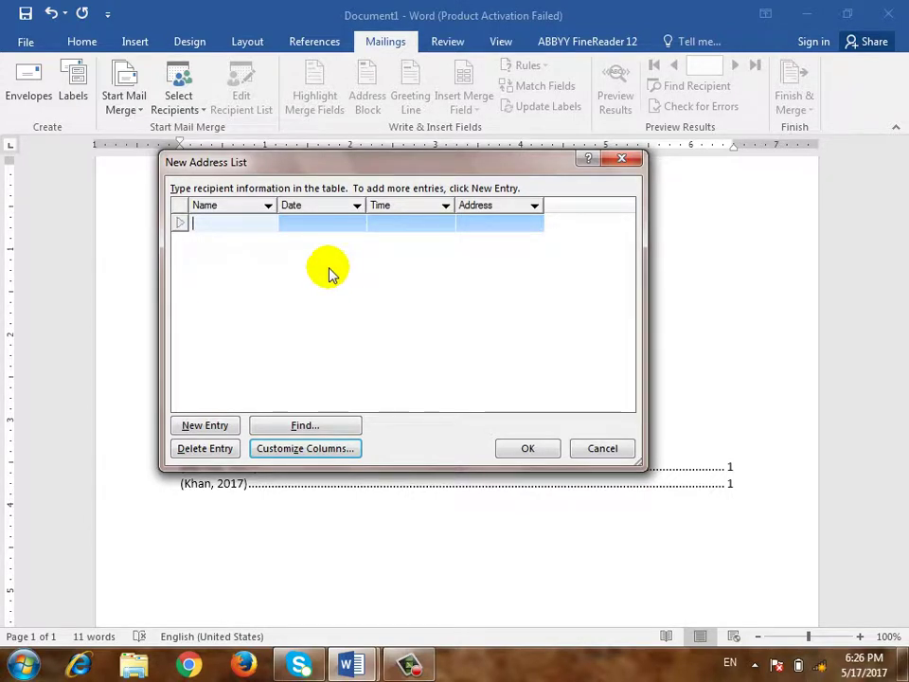
Enter the first recipient's name, date 3-3-2017, time 5 and address Company
type("Farhad")
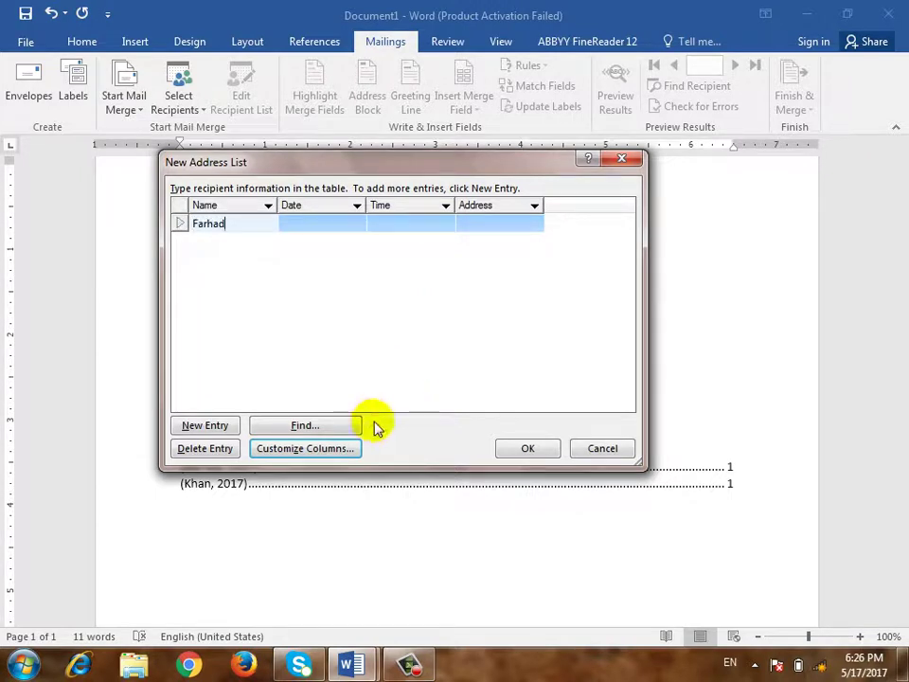
left_click(320, 225)
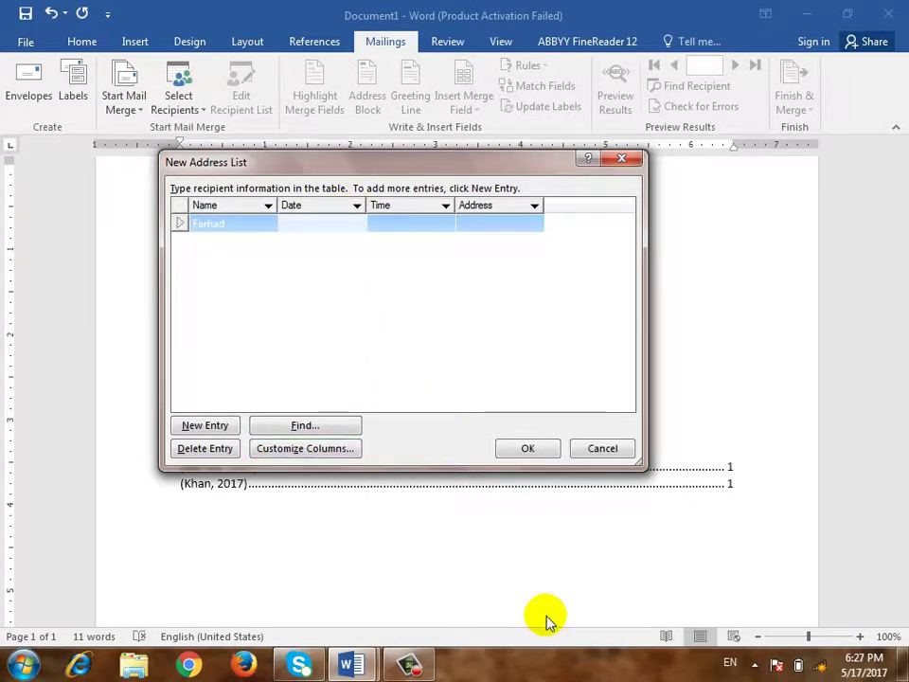
type("3-")
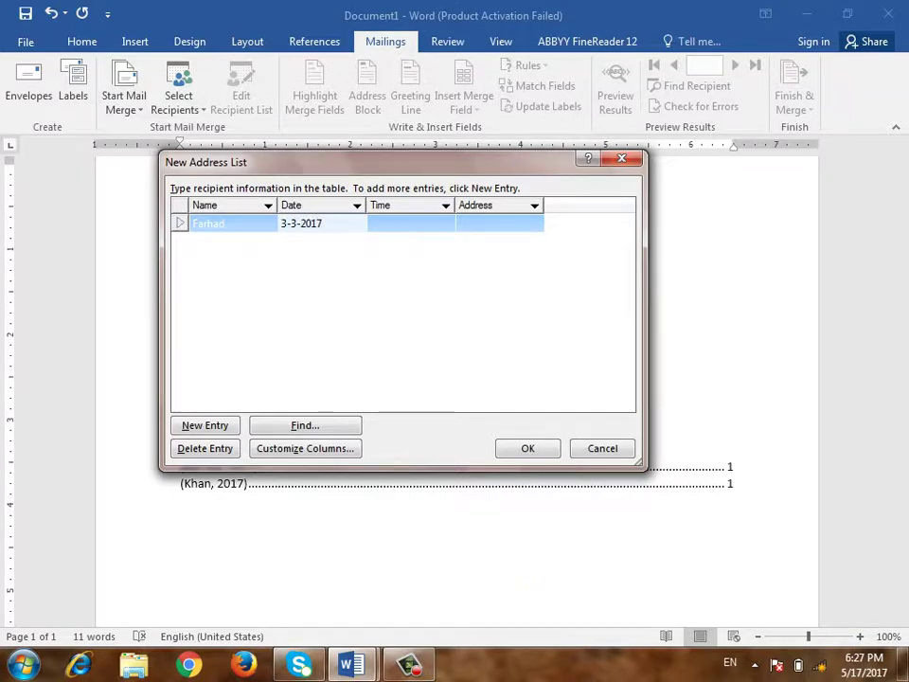
type("3-2017")
key("Return")
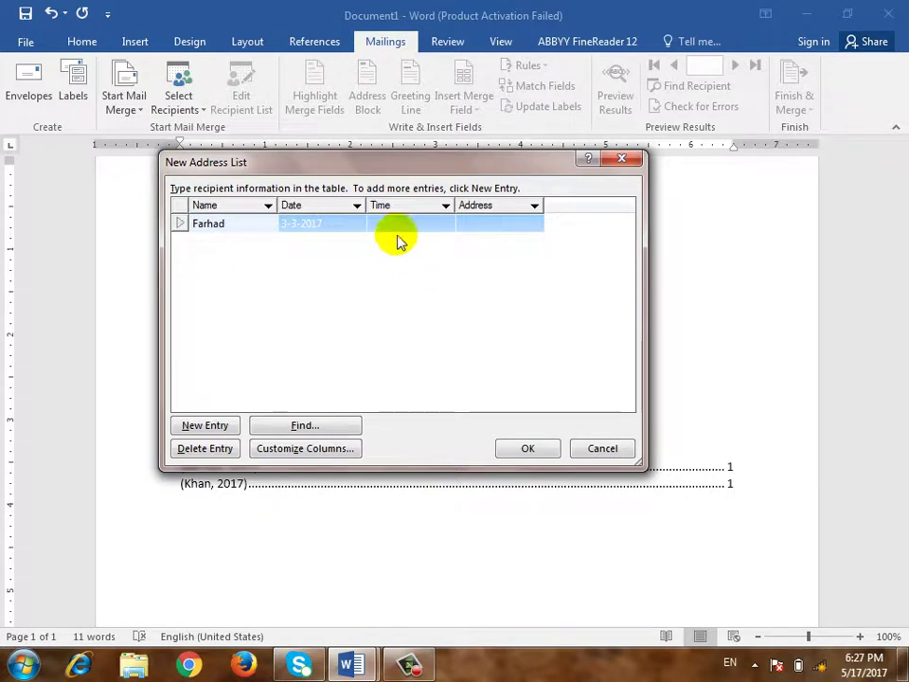
left_click(394, 229)
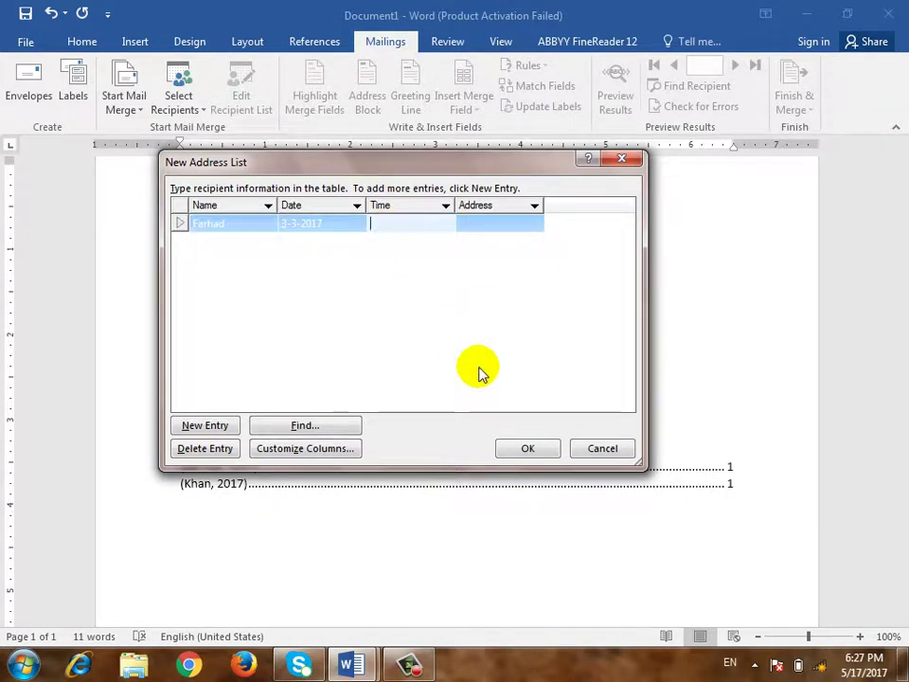
type("5 PM")
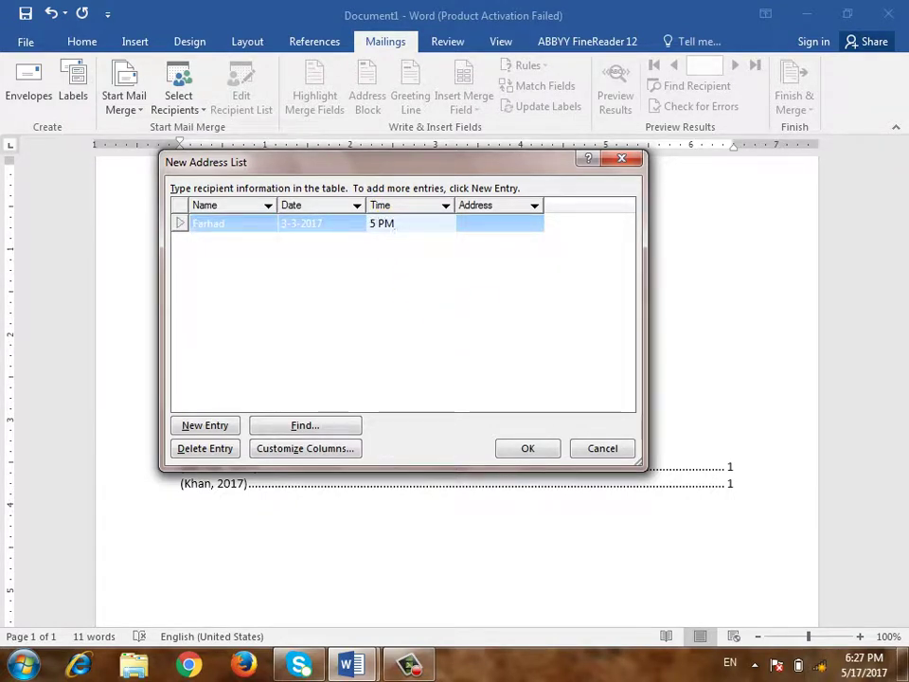
left_click(506, 225)
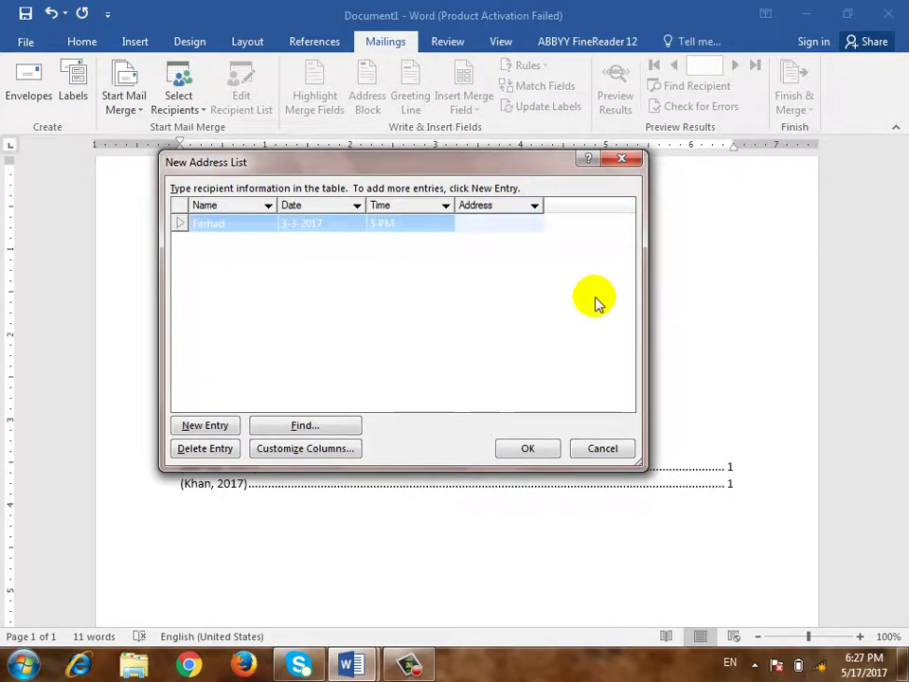
type("K")
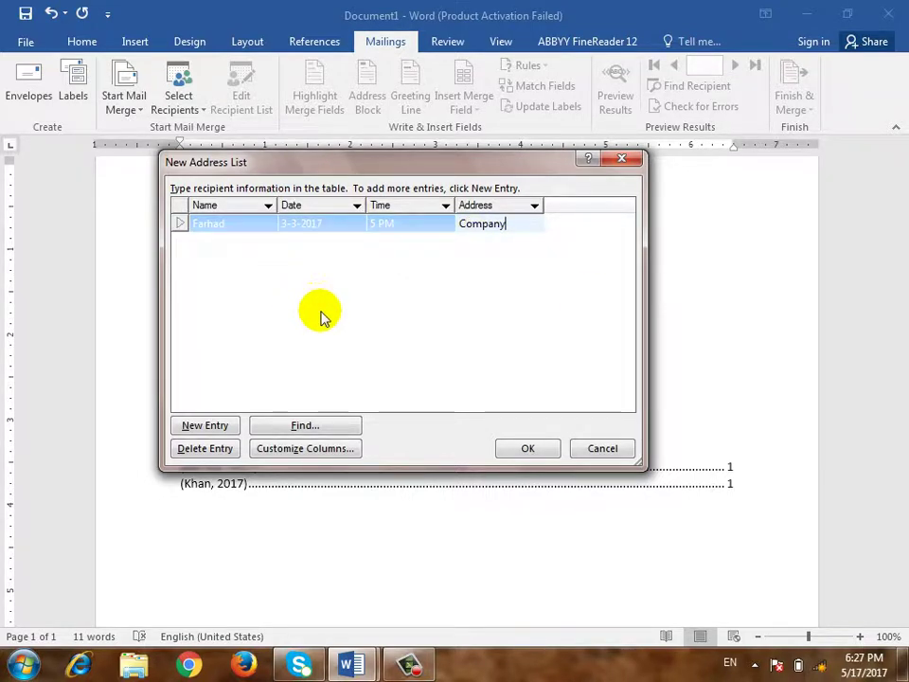
Add a second recipient with a name, date 4-4-2017 and time 4
left_click(206, 425)
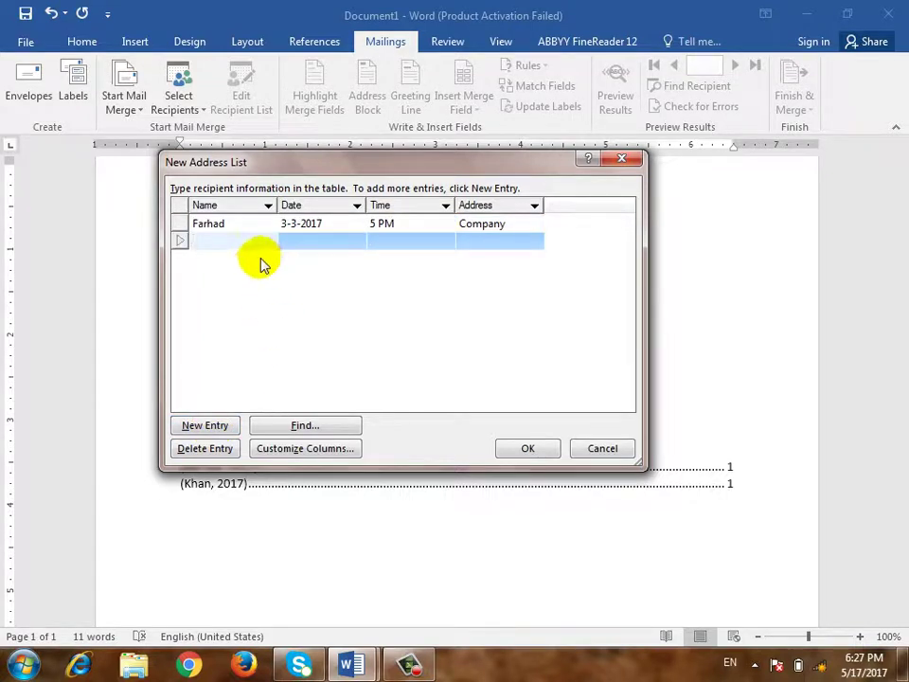
left_click(336, 229)
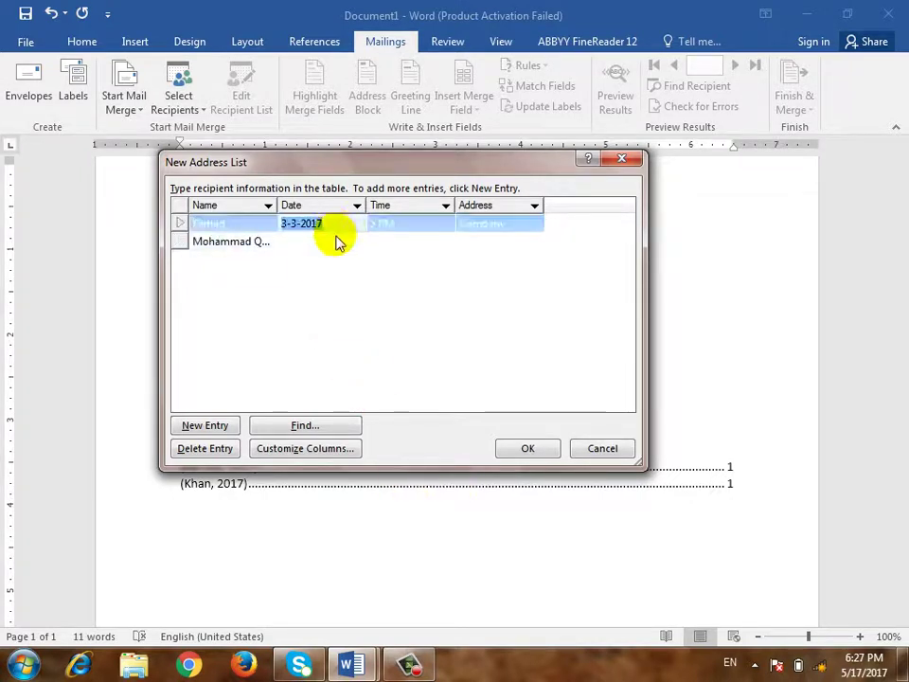
left_click(336, 242)
type("4-4-")
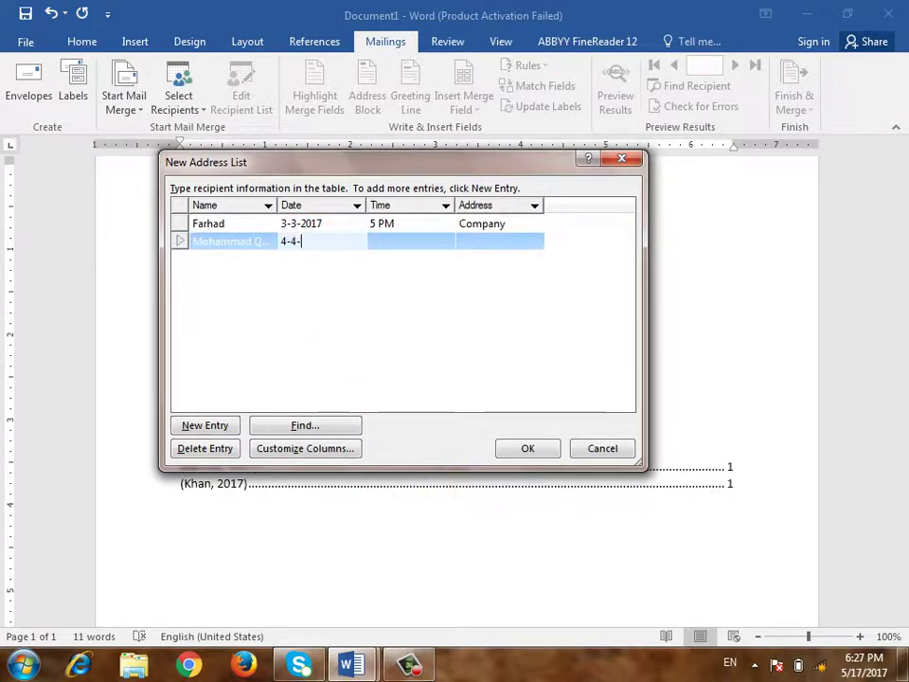
type("2017")
left_click(422, 245)
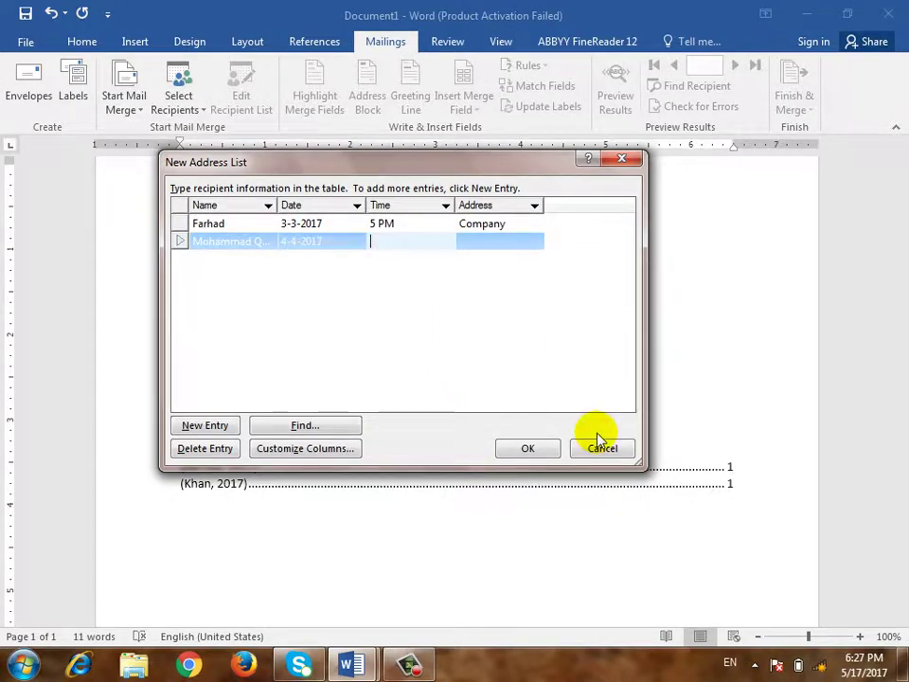
type("4 PM")
left_click(497, 239)
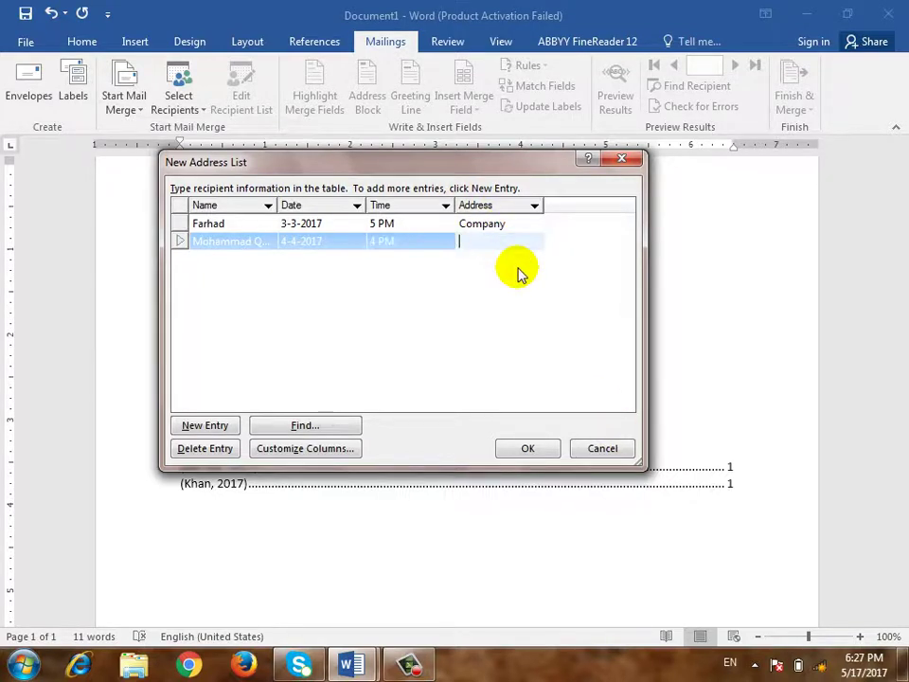
Copy the address Company from the first row into the second recipient's address
key("Up")
key("shift+Home")
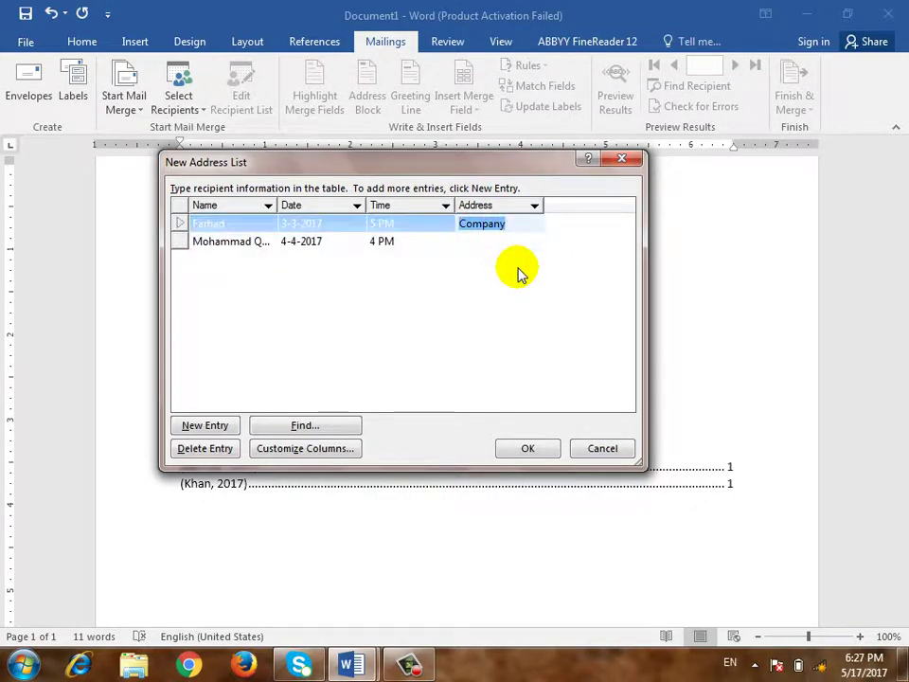
key("ctrl+c")
key("Down")
key("ctrl+v")
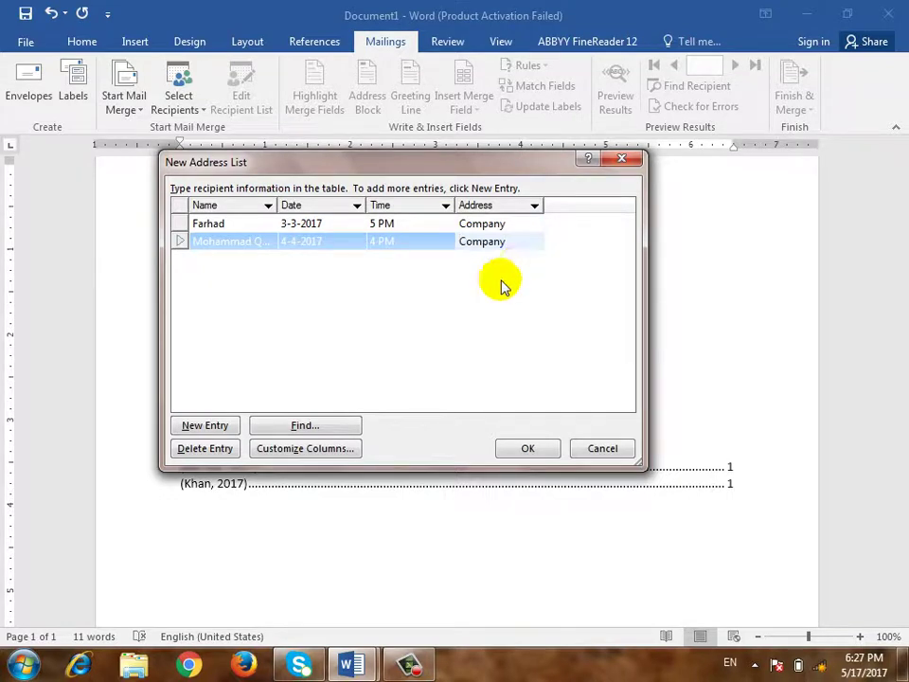
Add a third recipient with a name, date 5 and time 12
left_click(199, 425)
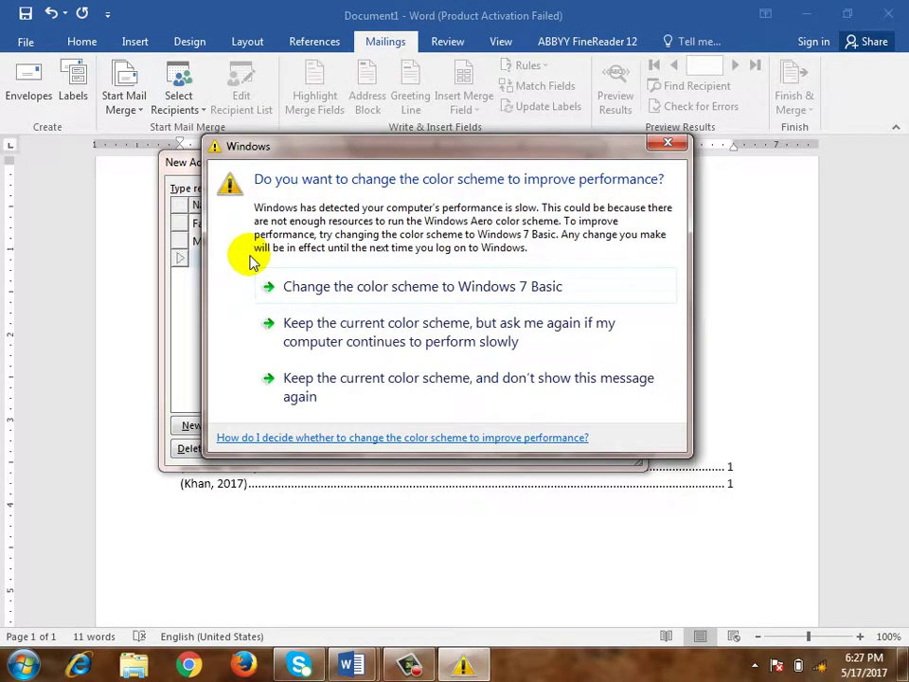
left_click(669, 143)
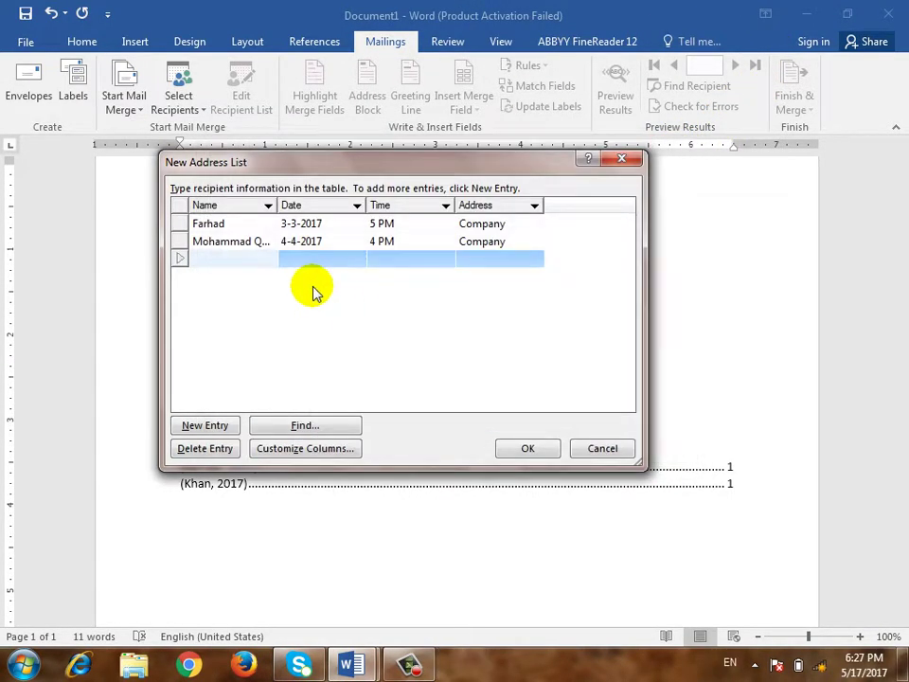
type("Ismatullah")
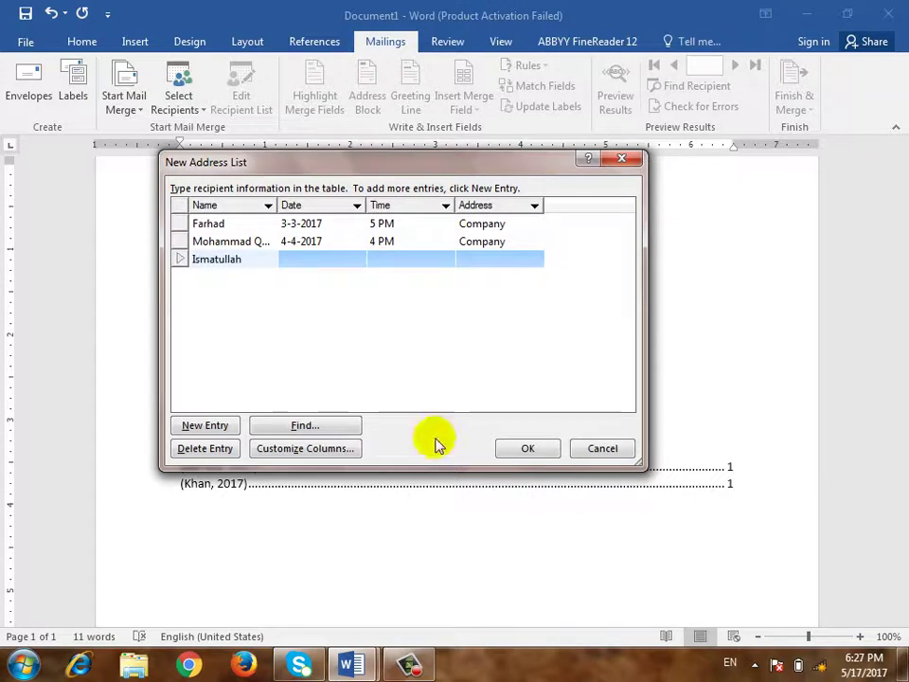
left_click(295, 256)
type("5-5-2017")
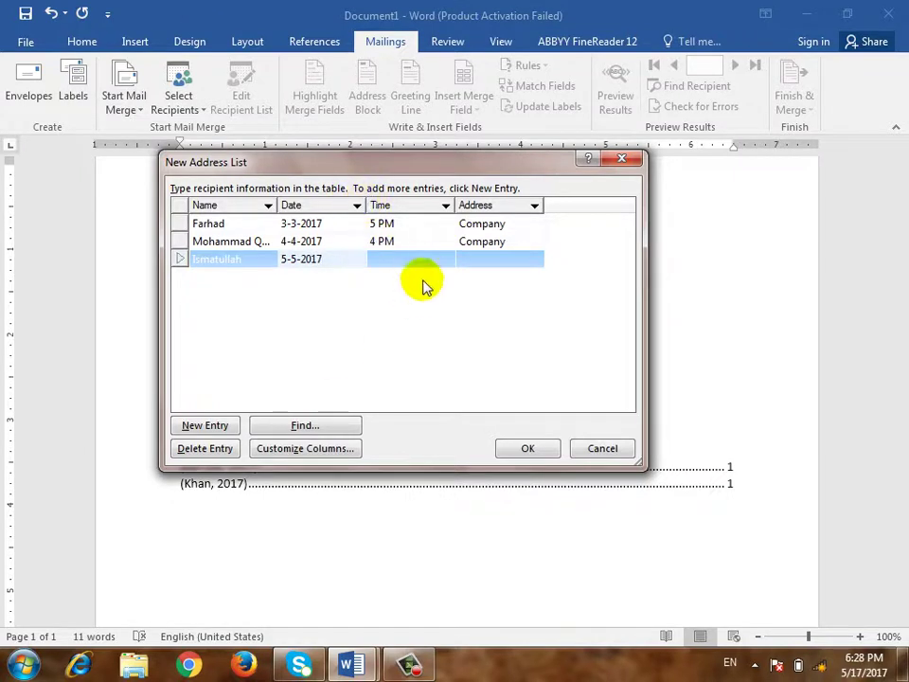
key("Tab")
type("12")
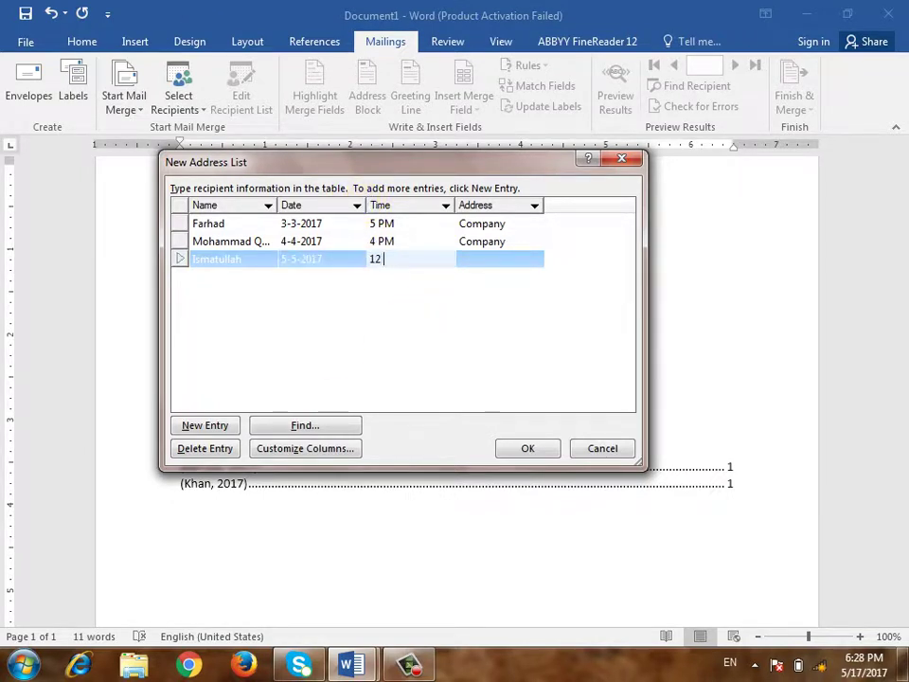
left_click(189, 425)
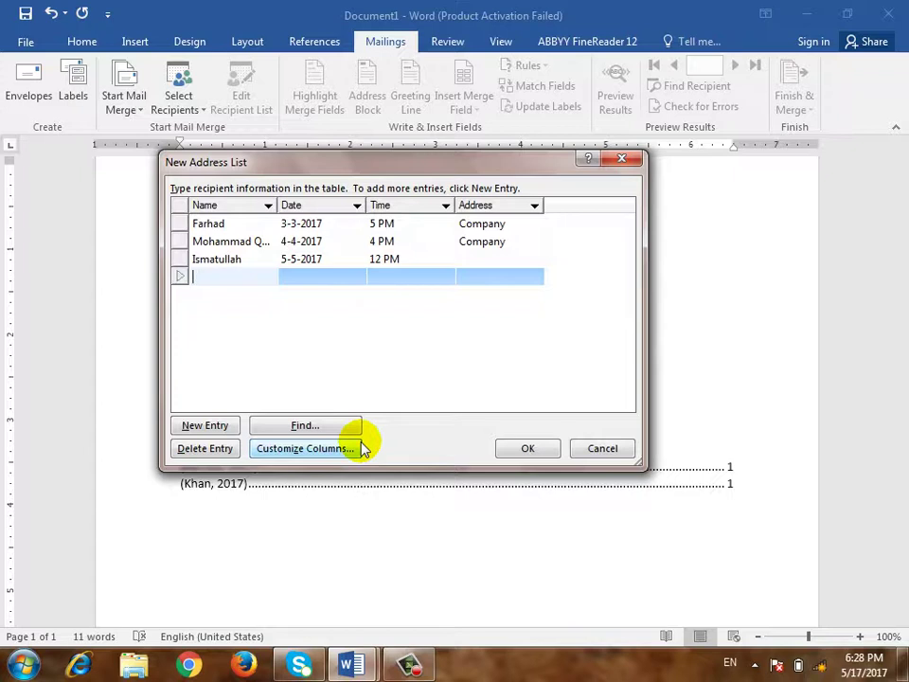
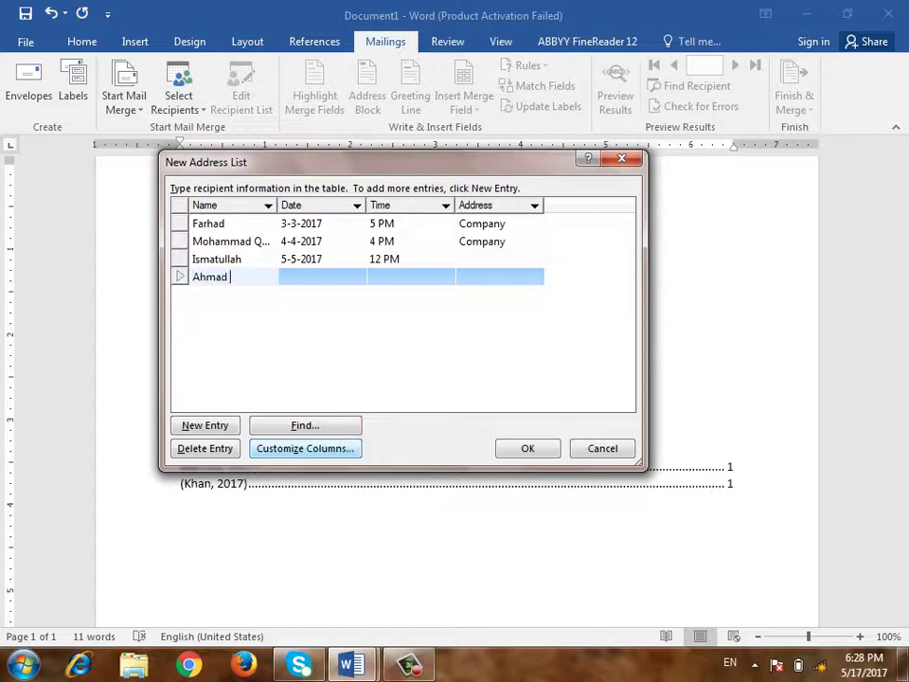
Enter a fourth recipient with date 6-6-2017 and time 1, then finish the list
left_click(321, 279)
type("6-6-201")
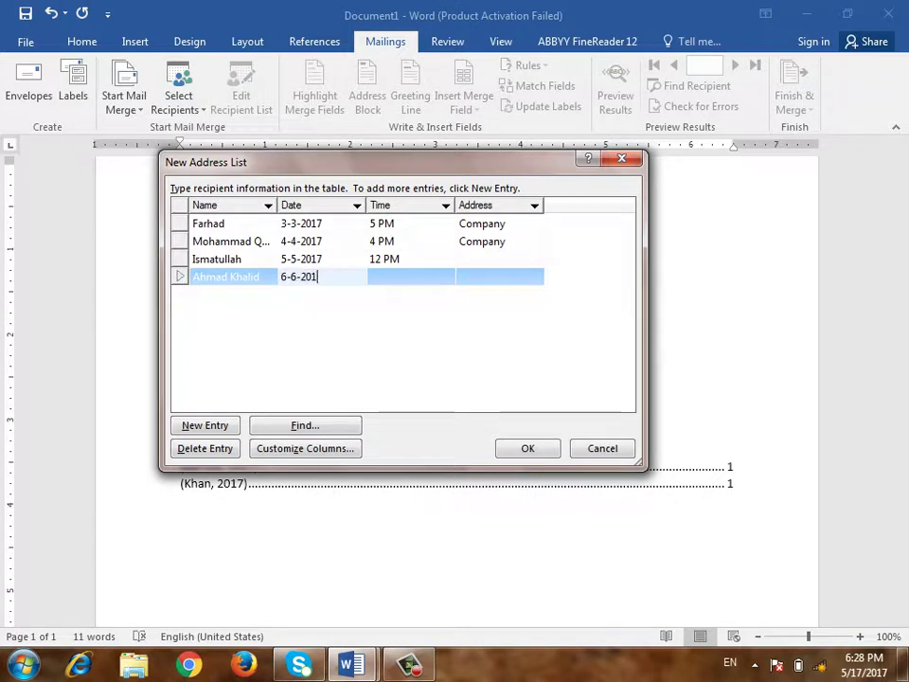
type("7")
left_click(426, 280)
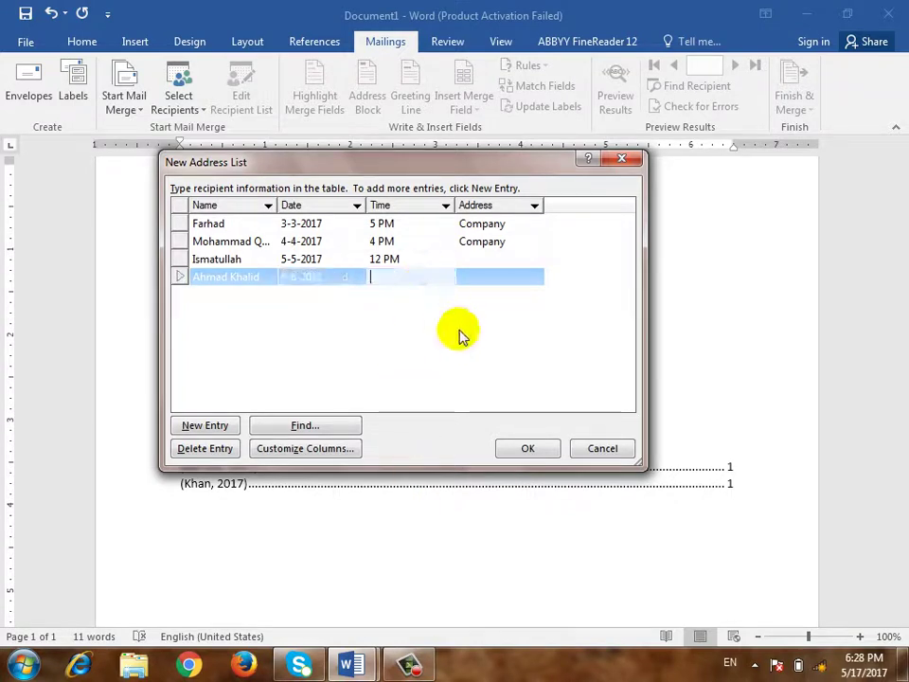
type("1 PM")
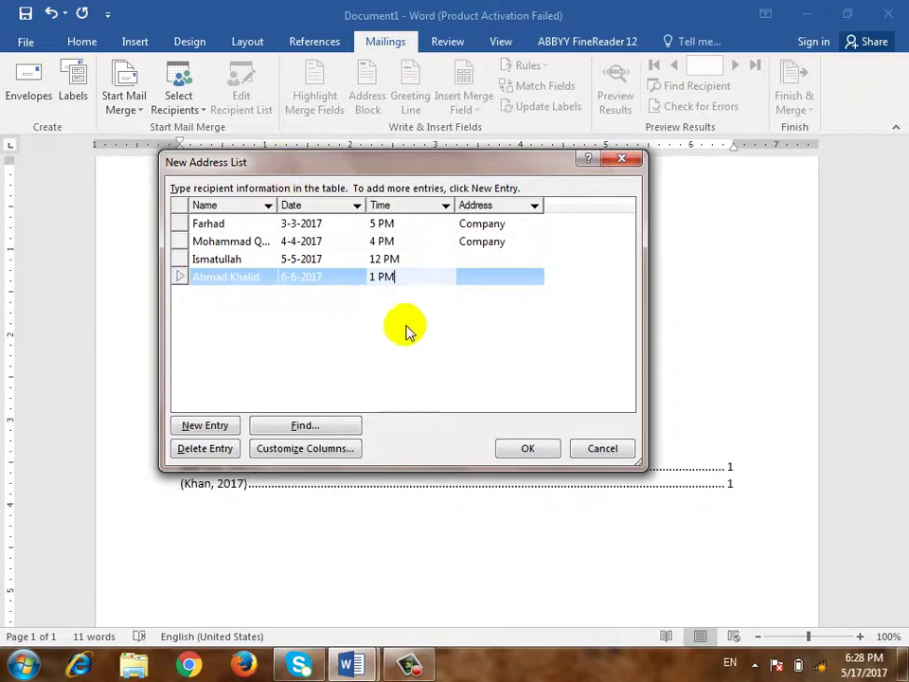
left_click(530, 451)
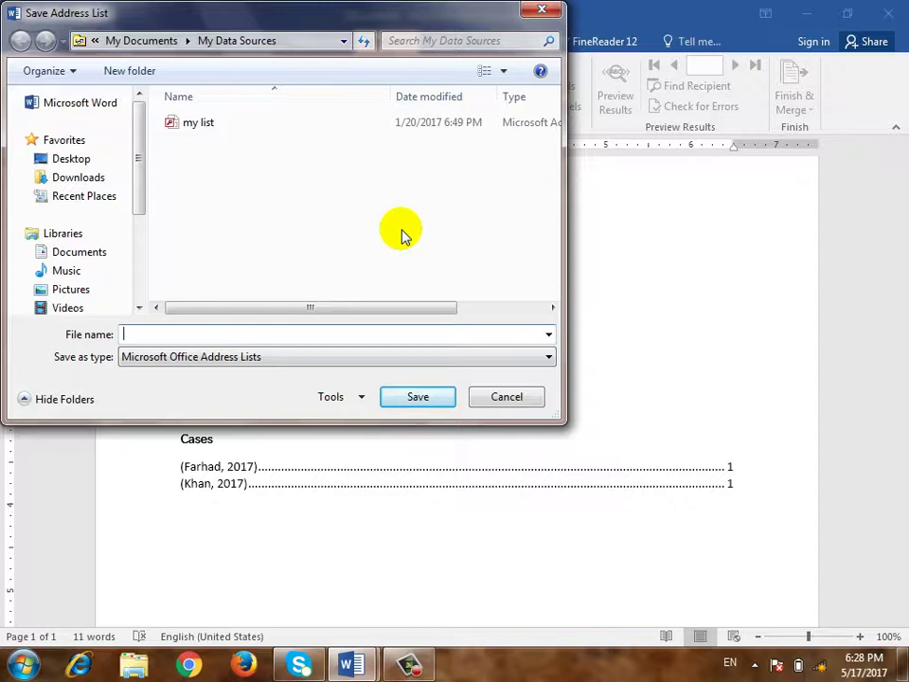
Save the new address list under the user's name in My Data Sources
type("H")
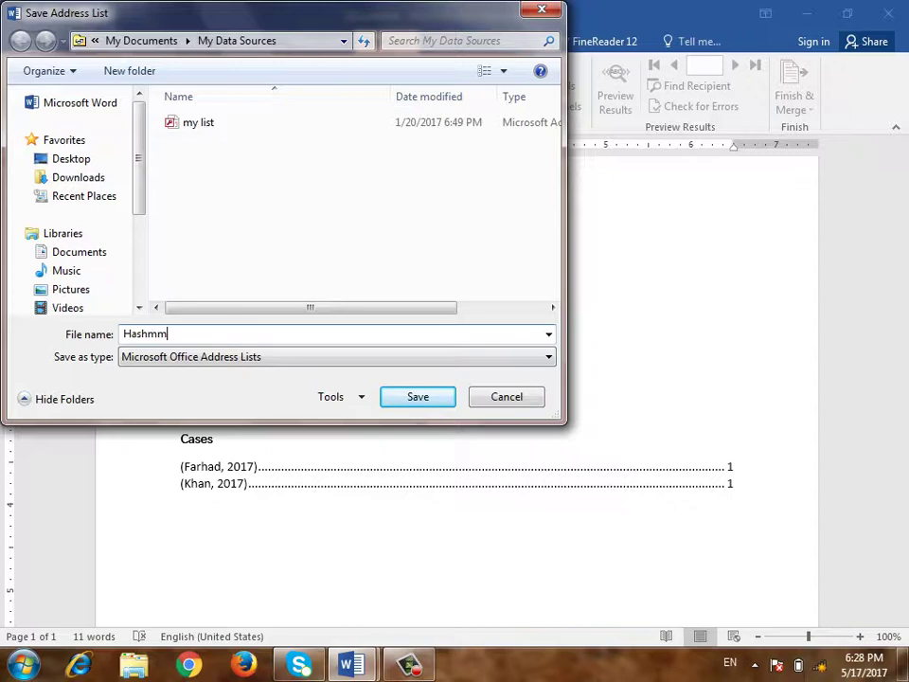
type("ashmatullah")
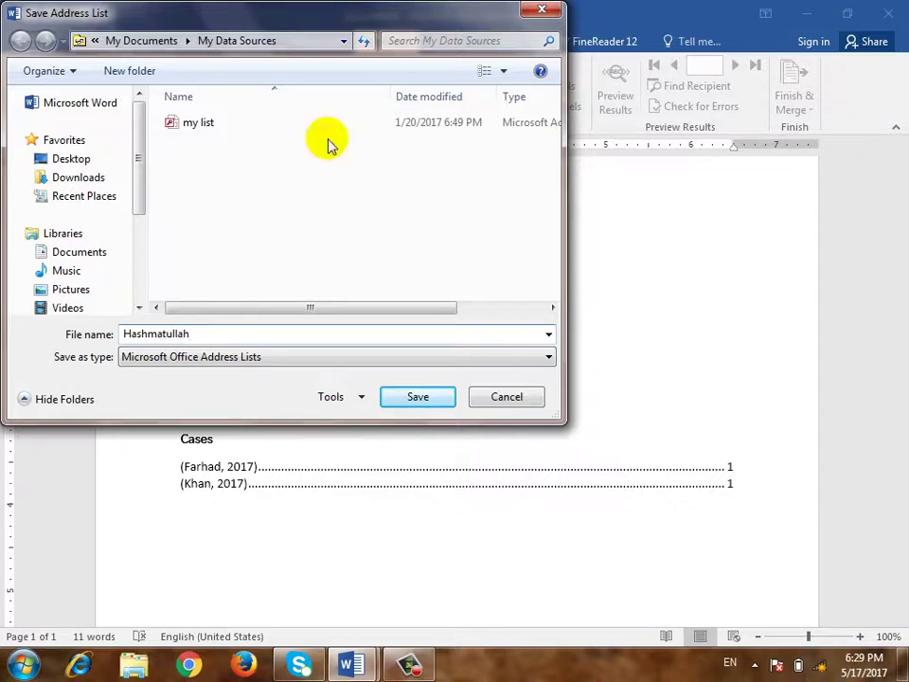
left_click(423, 399)
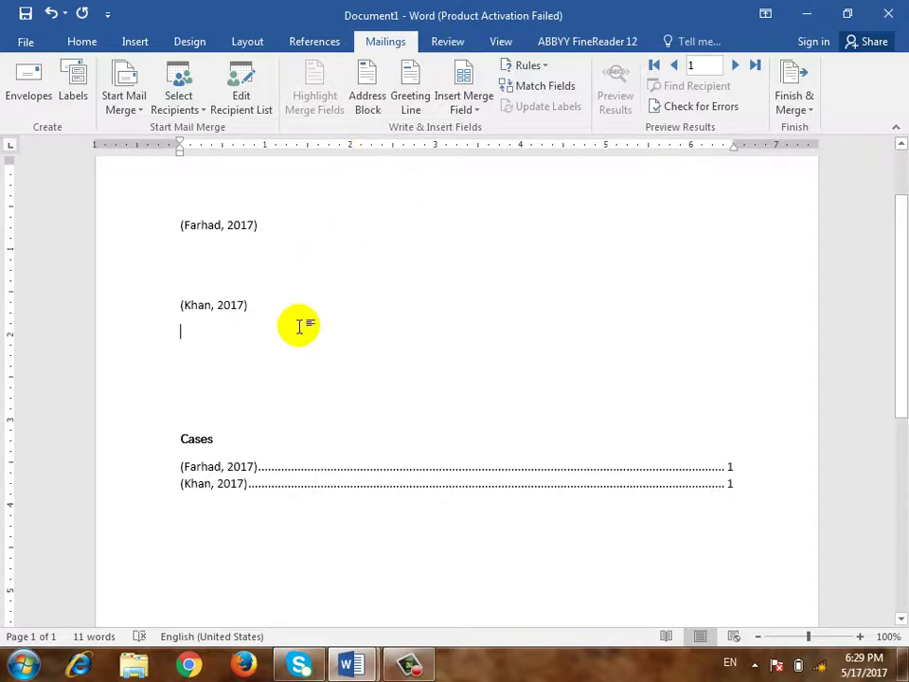
scroll(303, 339, "up", 2)
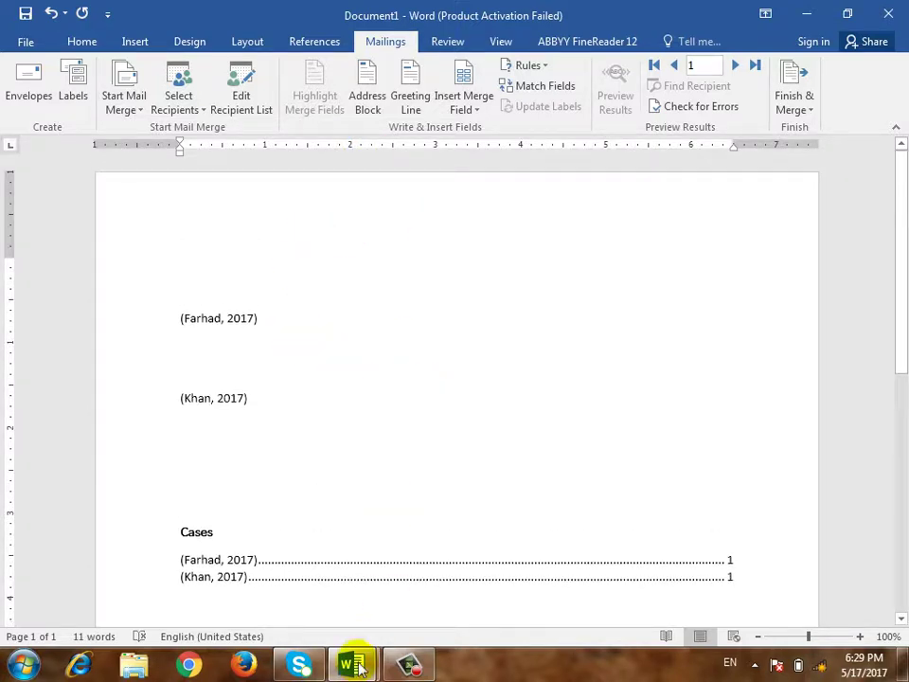
Switch back to the Document3 letter window
mouse_move(360, 634)
left_click(412, 568)
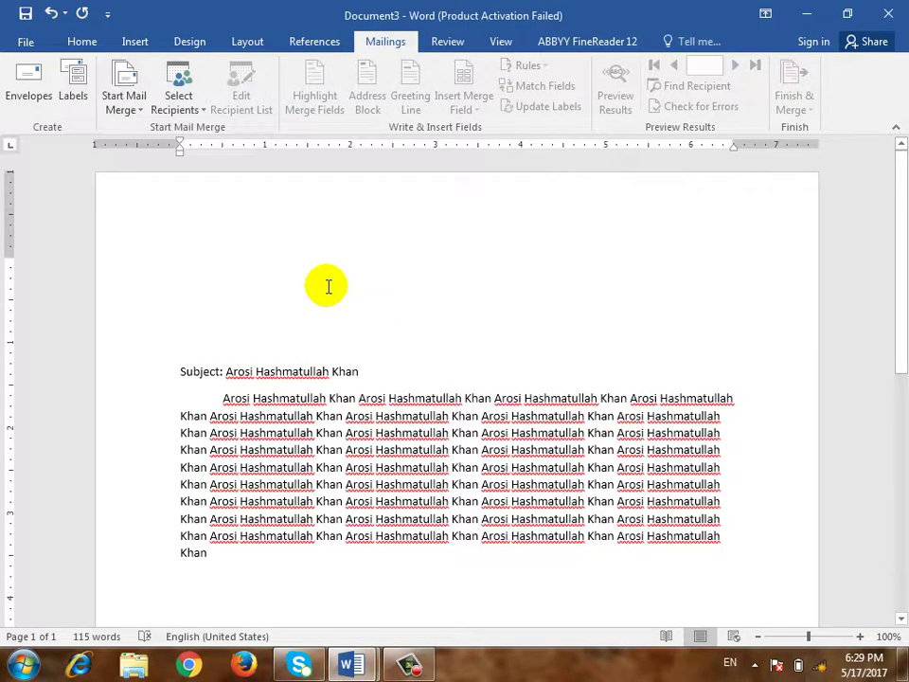
left_click(180, 104)
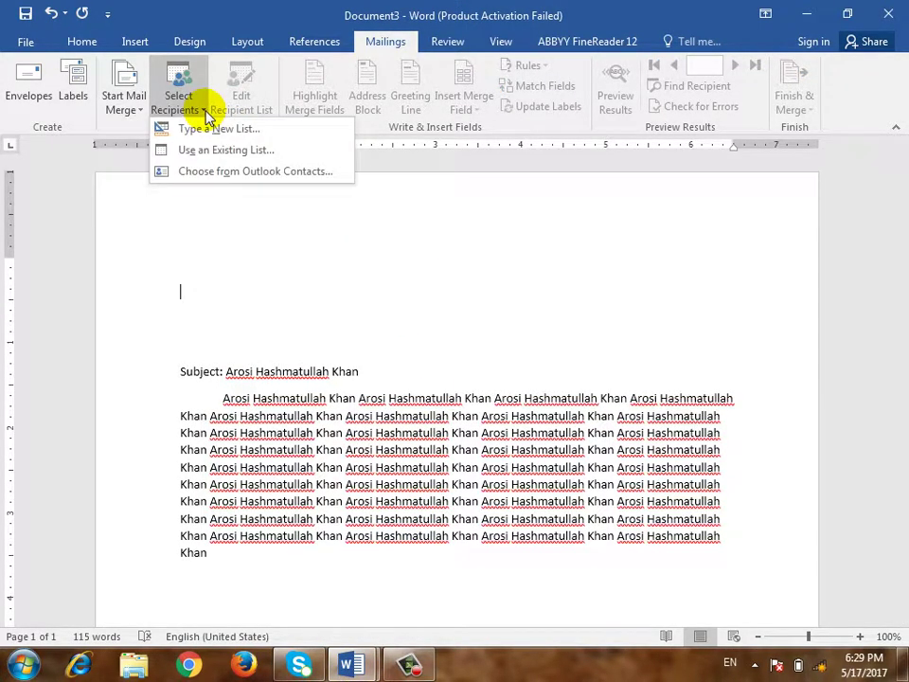
Use the saved address list as the letter's existing recipient list
left_click(219, 159)
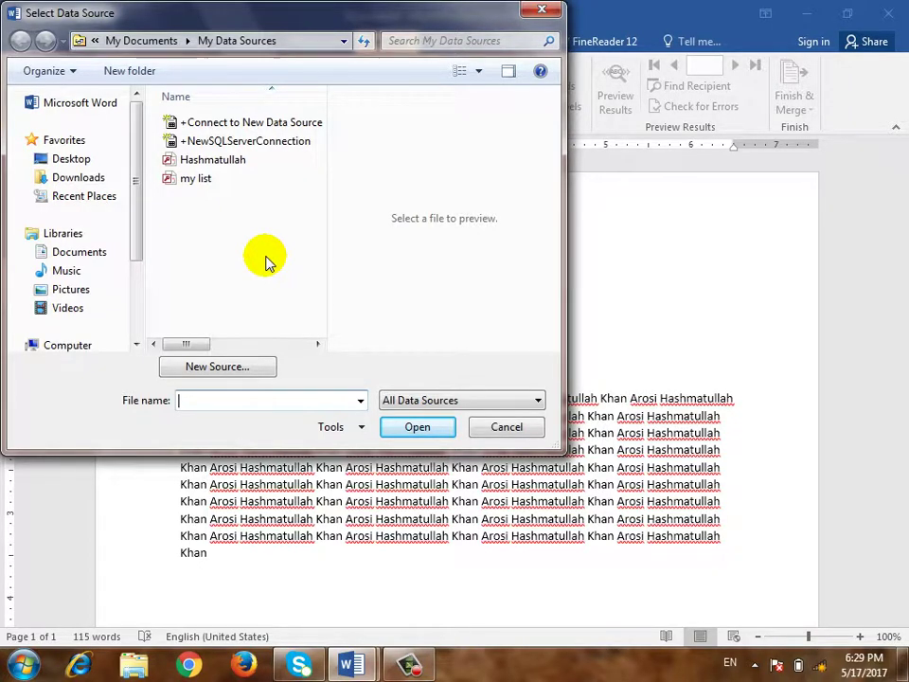
double_click(223, 162)
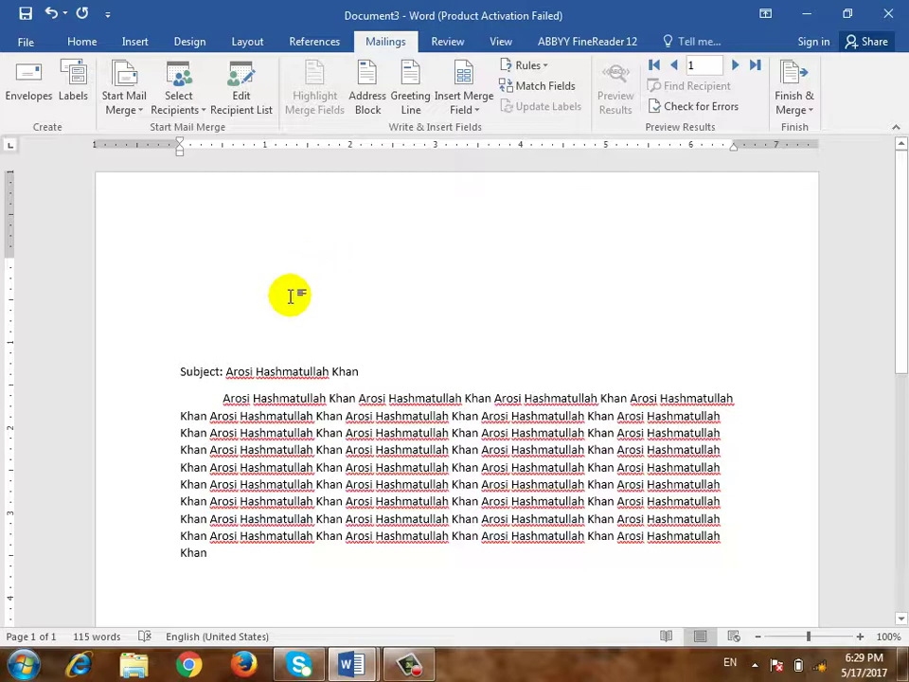
left_click(238, 87)
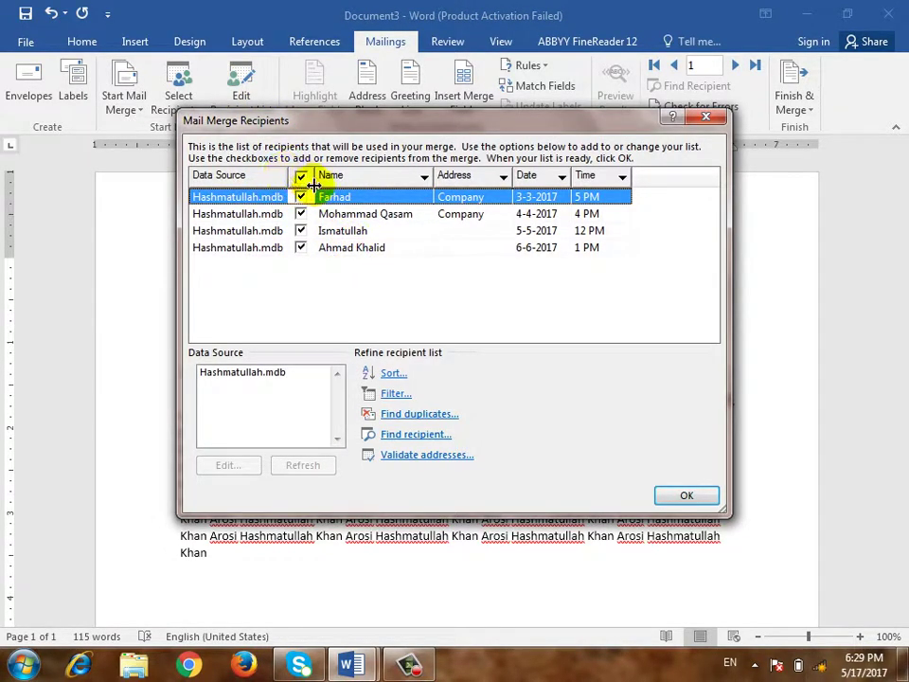
left_click(301, 215)
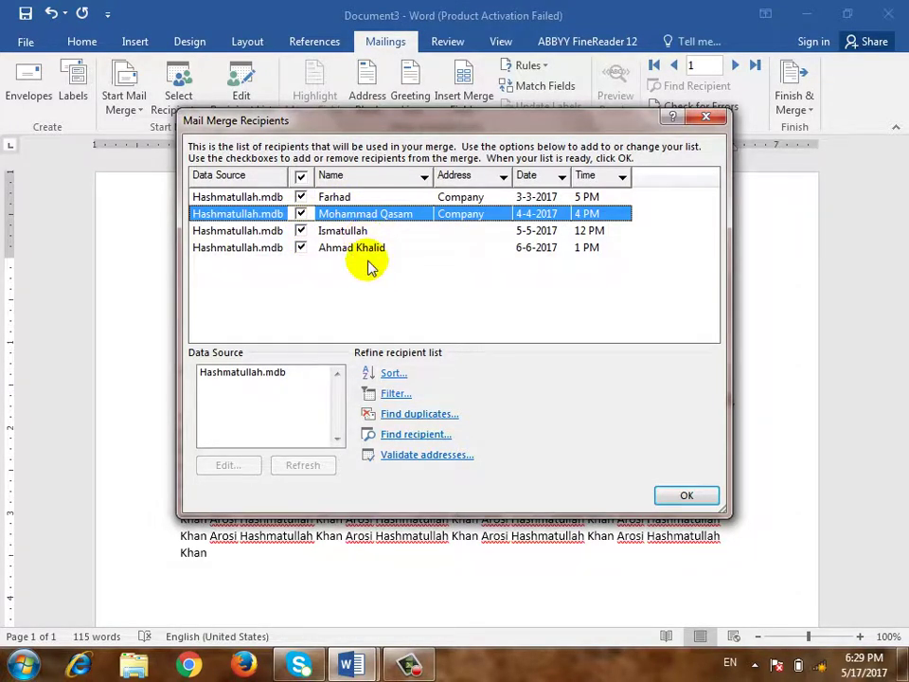
left_click(686, 495)
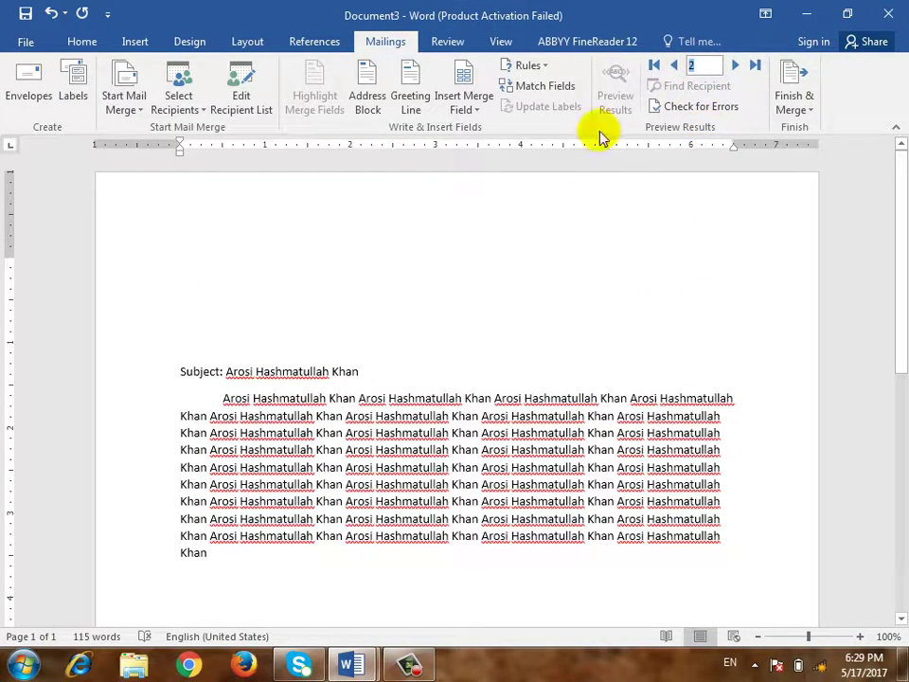
left_click(671, 65)
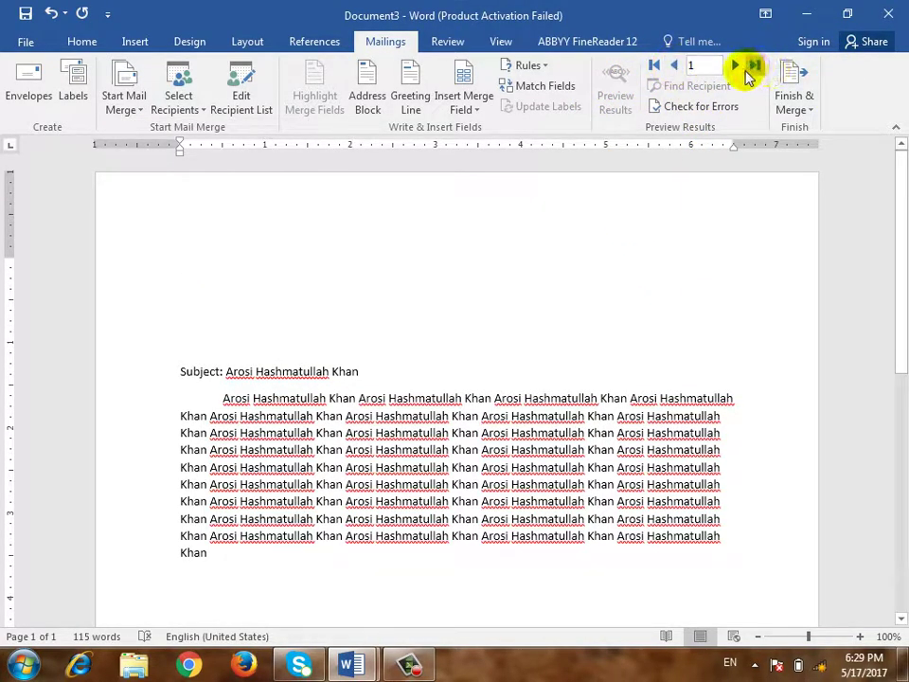
left_click(737, 68)
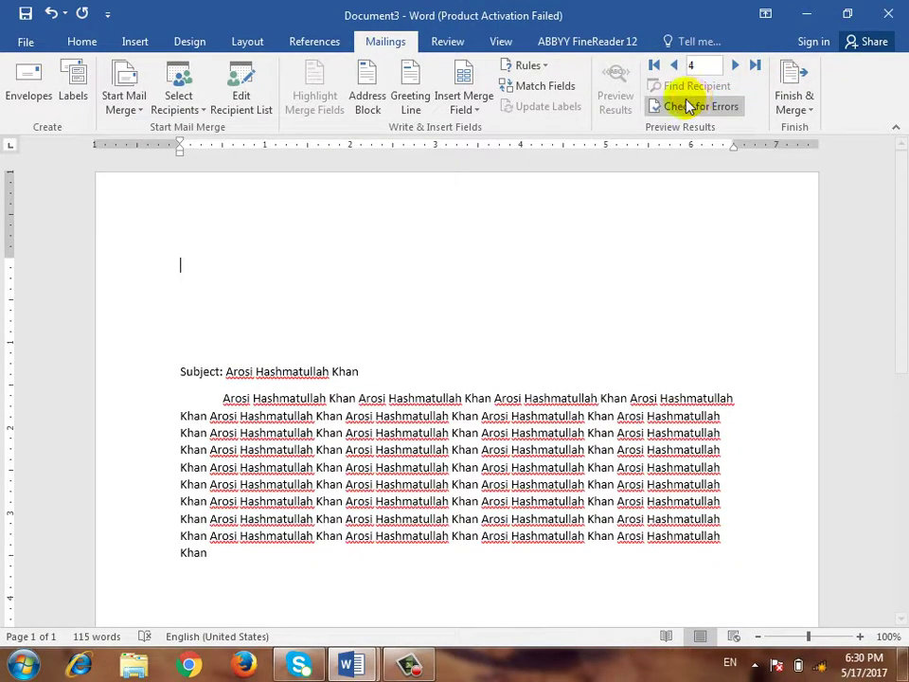
left_click(653, 66)
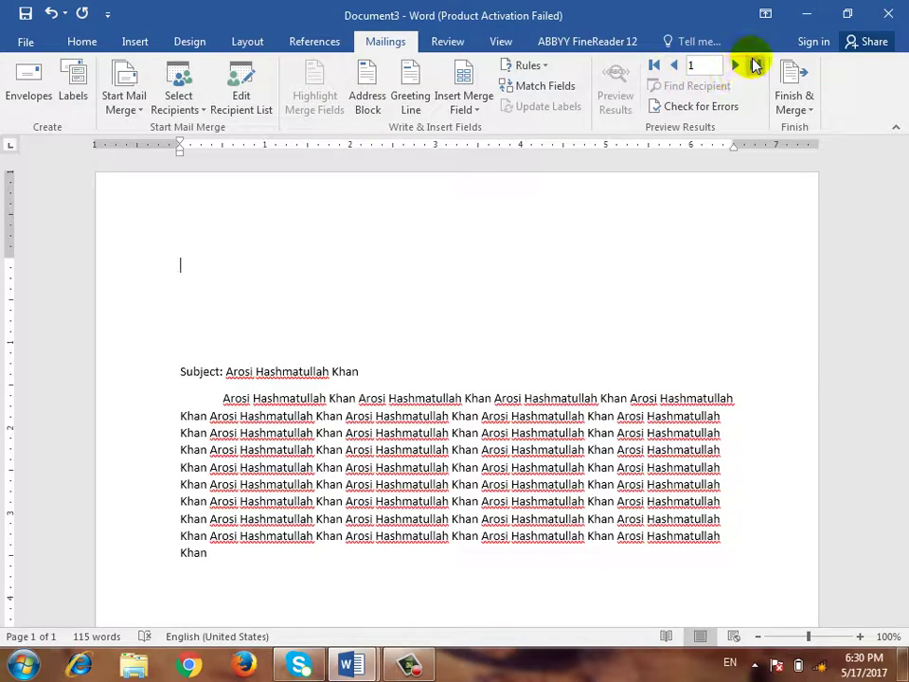
left_click(754, 66)
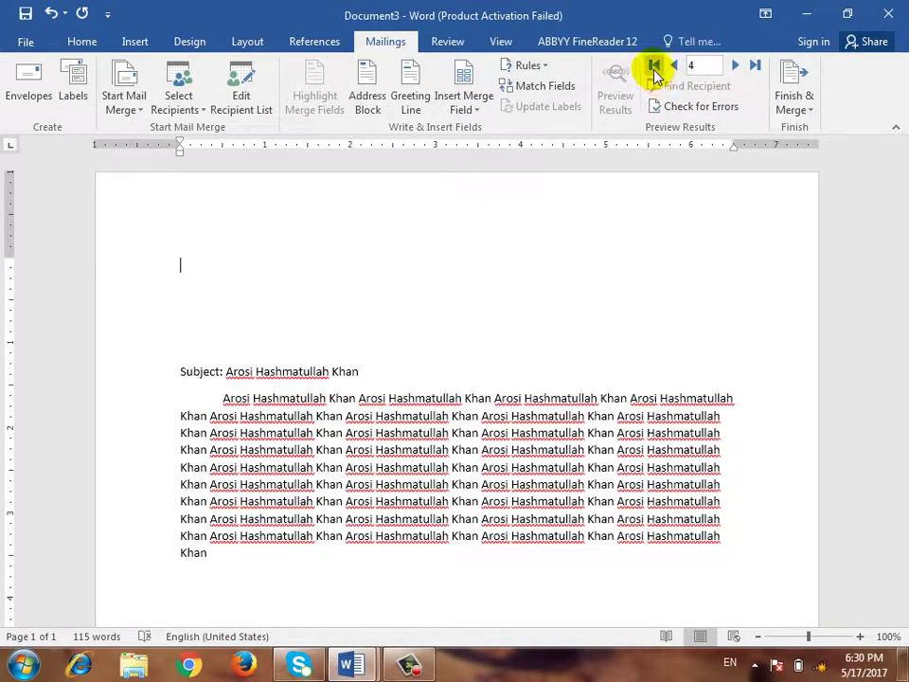
left_click(754, 65)
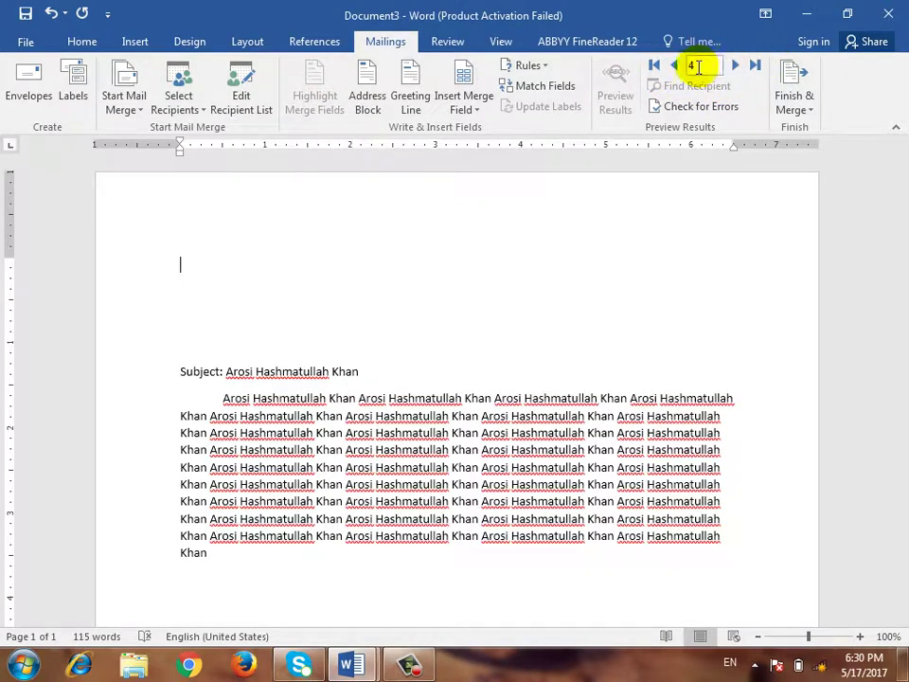
left_click(735, 66)
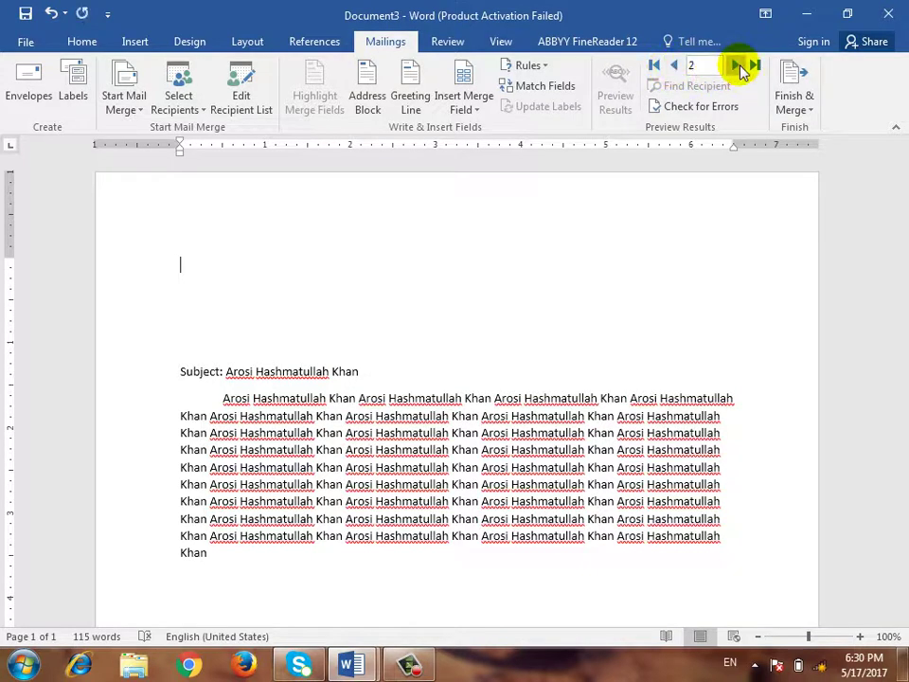
left_click(754, 65)
left_click(655, 66)
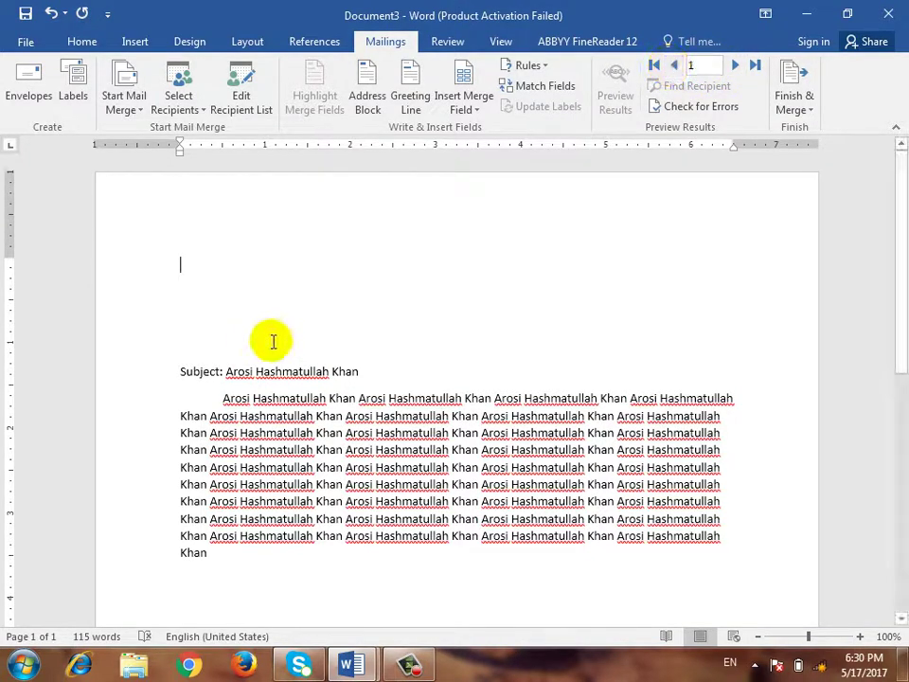
left_click(235, 245)
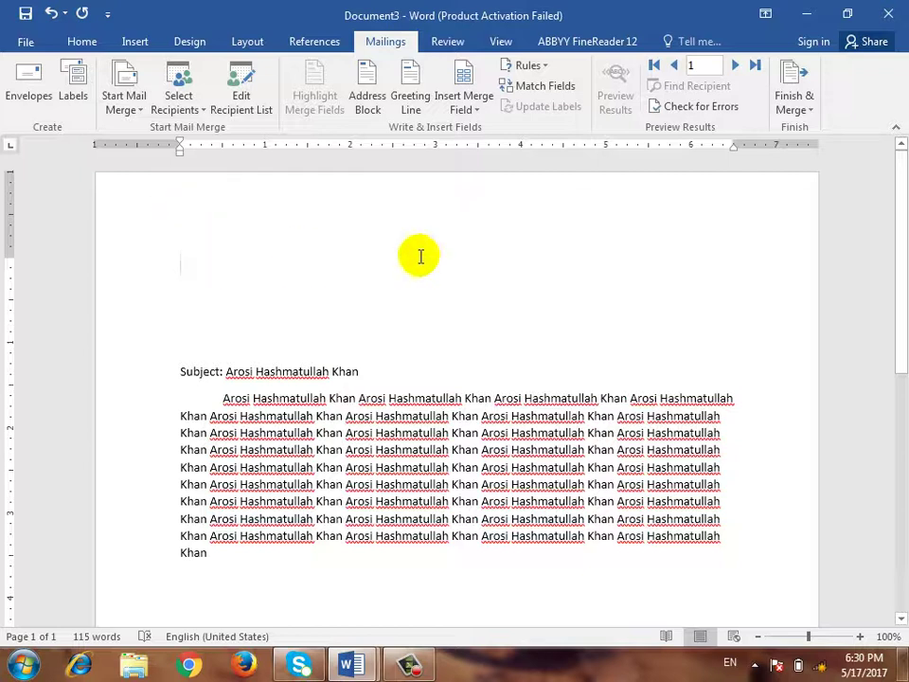
Insert the «Name» and «Date» merge fields on their own lines at the letter's top
left_click(478, 110)
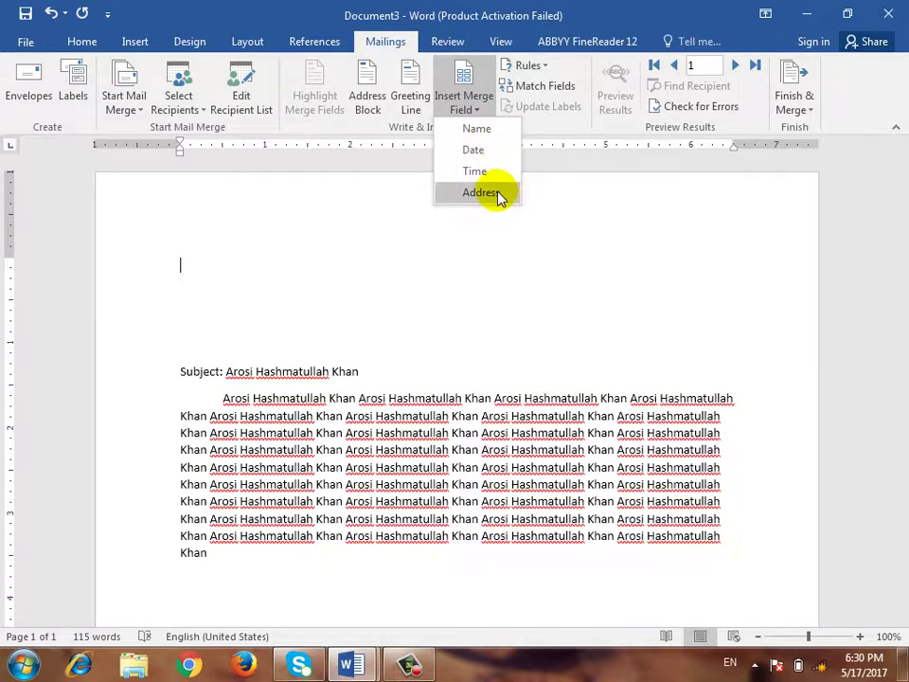
left_click(194, 264)
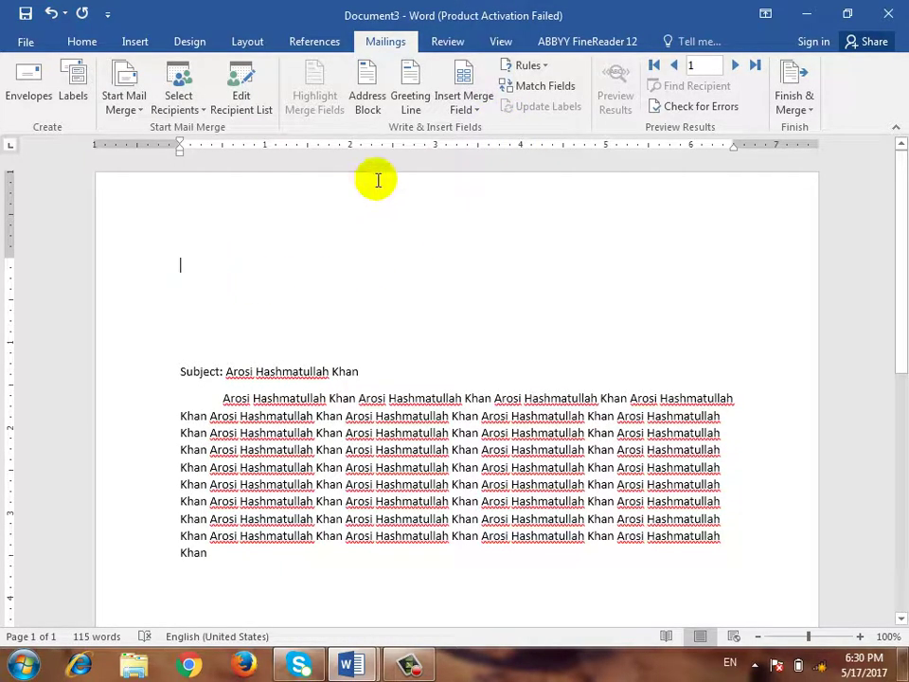
left_click(472, 103)
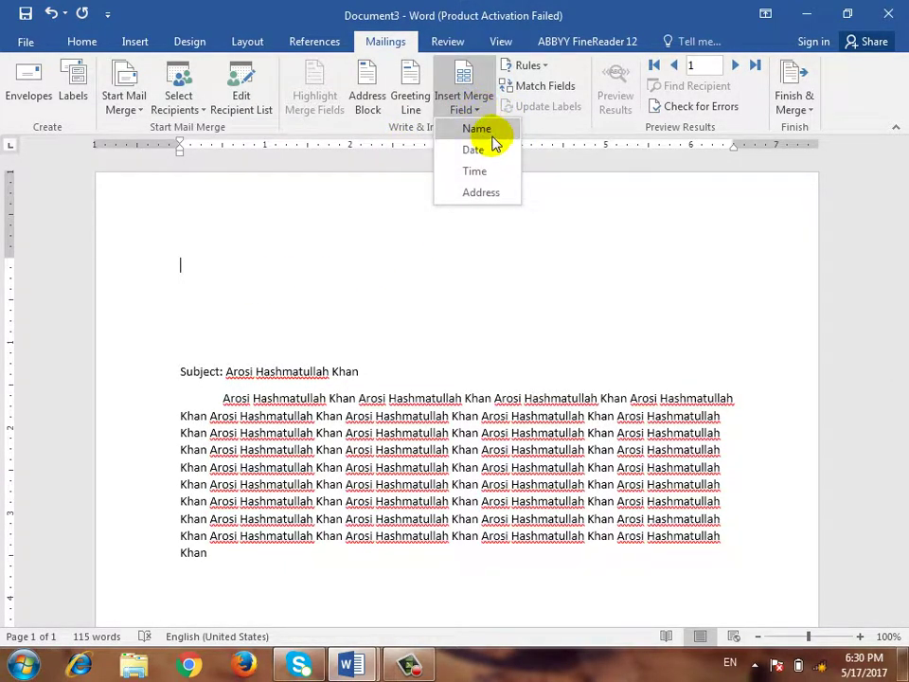
left_click(491, 140)
key("Return")
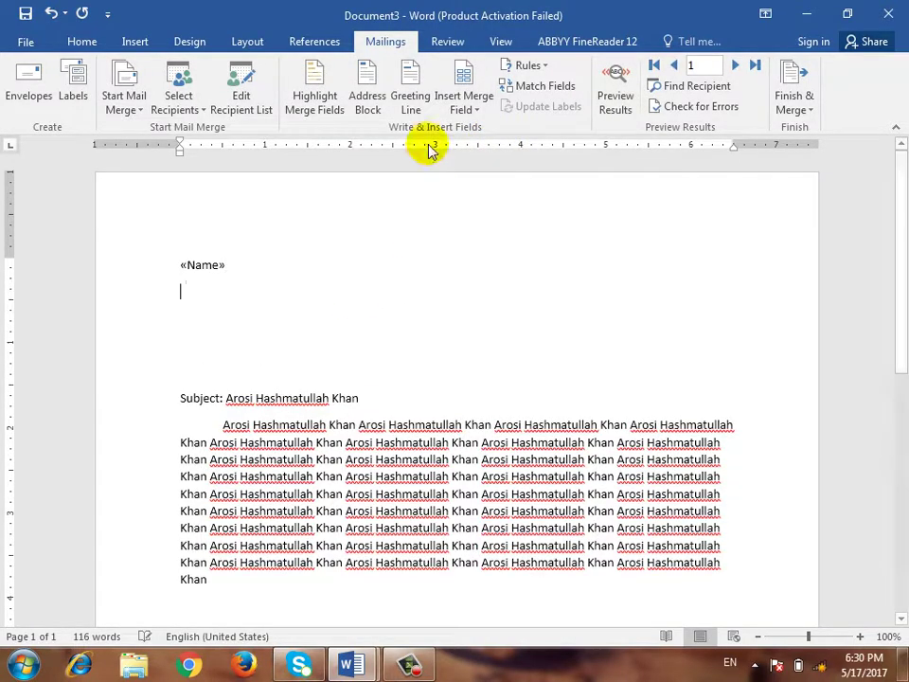
left_click(464, 107)
left_click(472, 150)
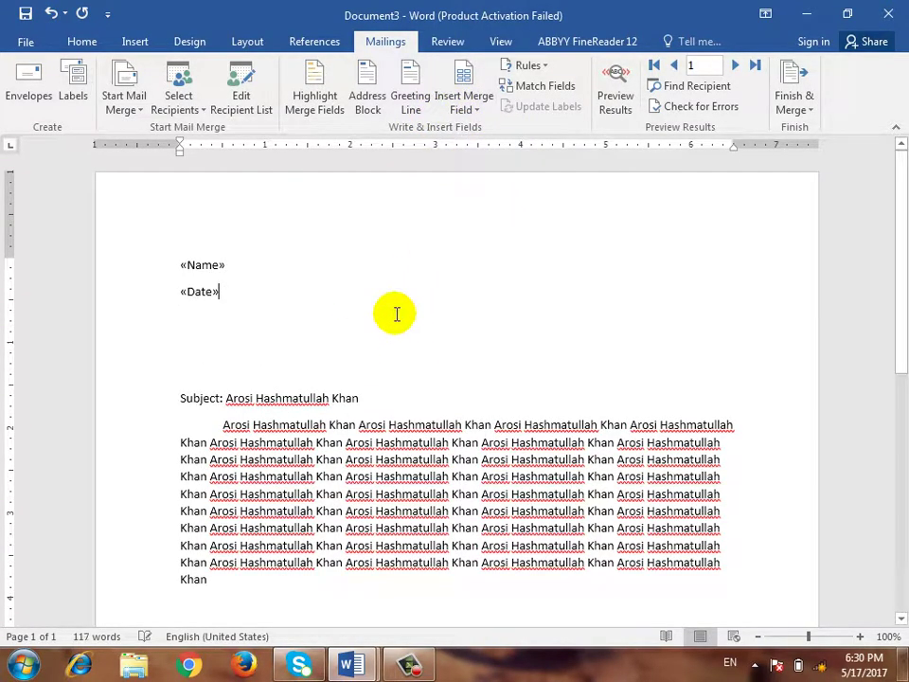
key("Return")
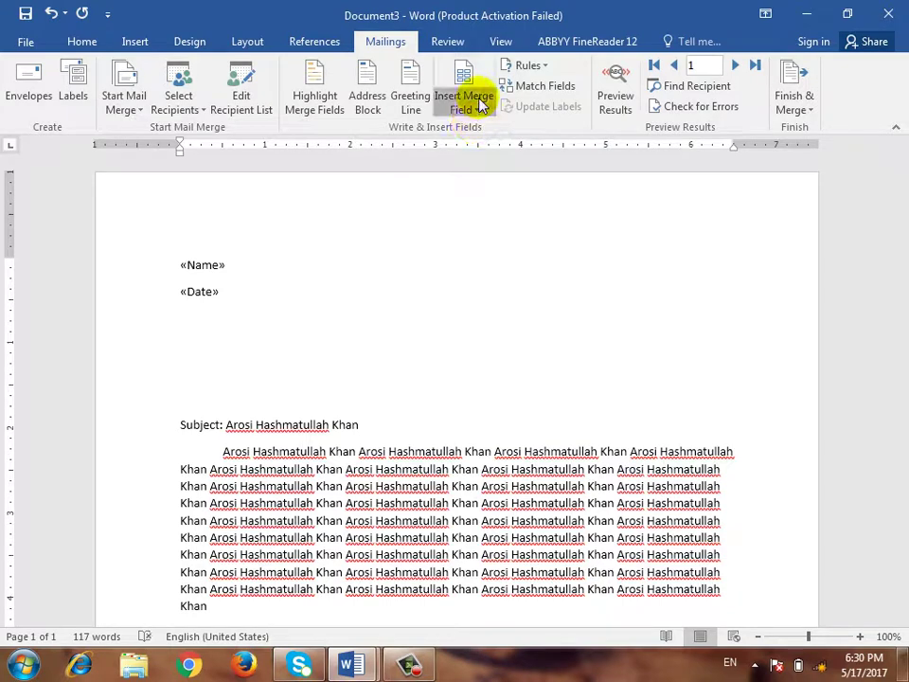
Insert «Time» and «Address» on the next lines and delete the extra blank lines
left_click(479, 104)
left_click(485, 168)
key("Return")
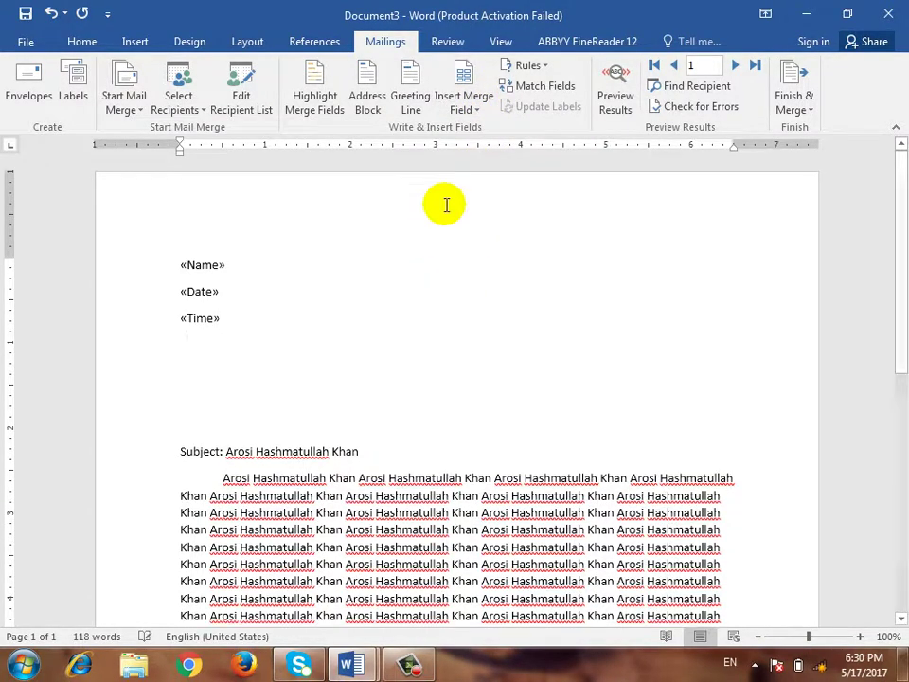
left_click(476, 102)
left_click(480, 193)
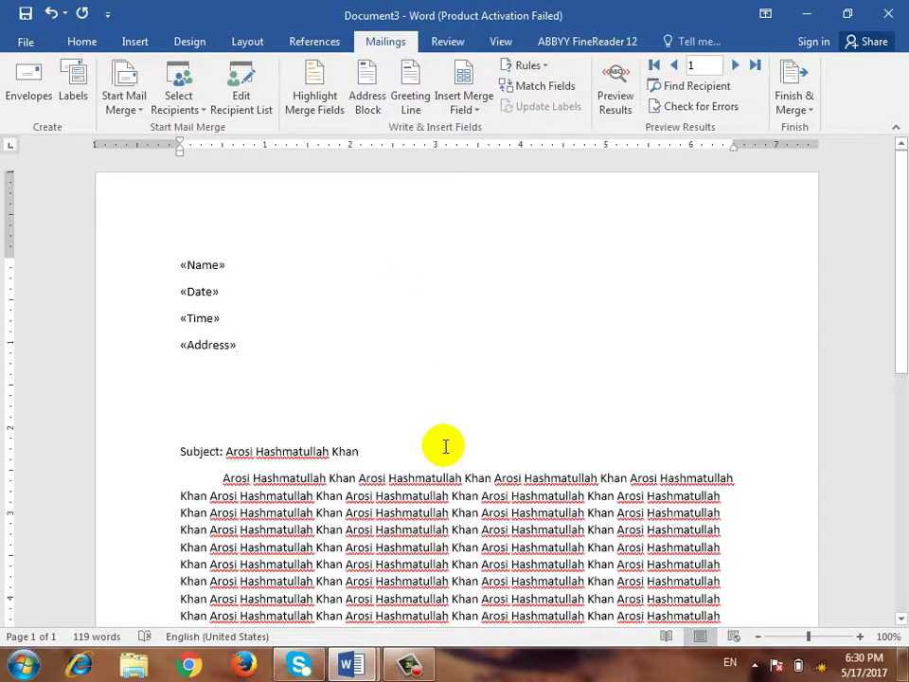
key("Delete")
key("Delete")
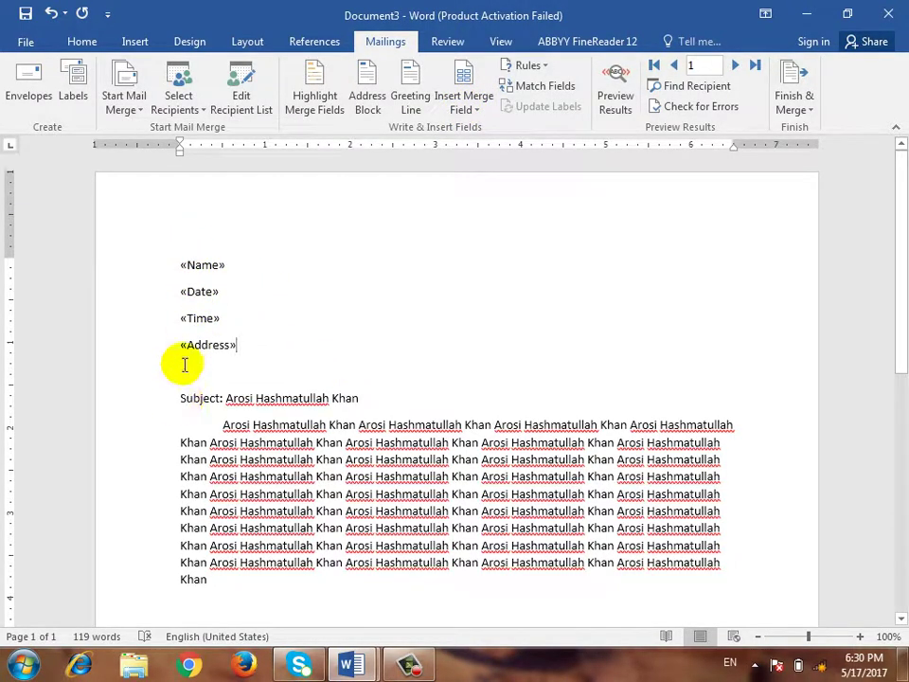
Preview the letter with real data for records 2, 3 and 4, then return to record 1
left_click(615, 102)
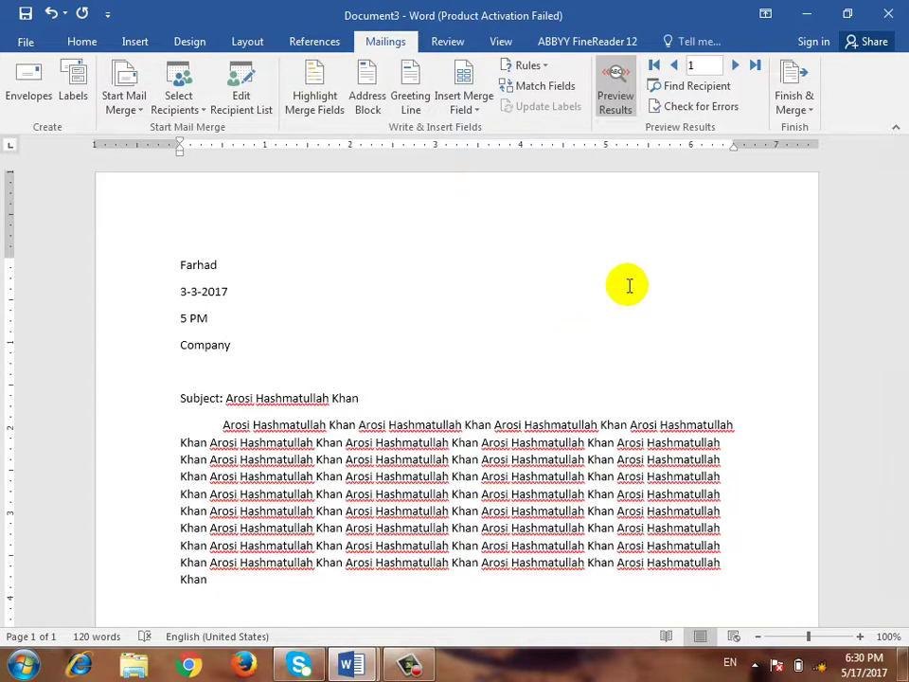
left_click(734, 65)
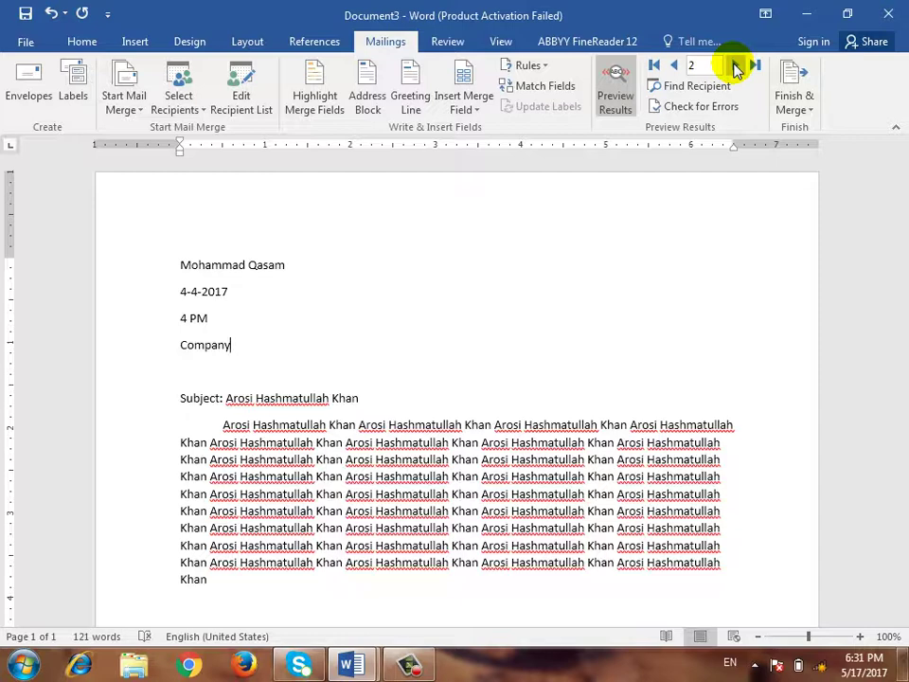
left_click(735, 66)
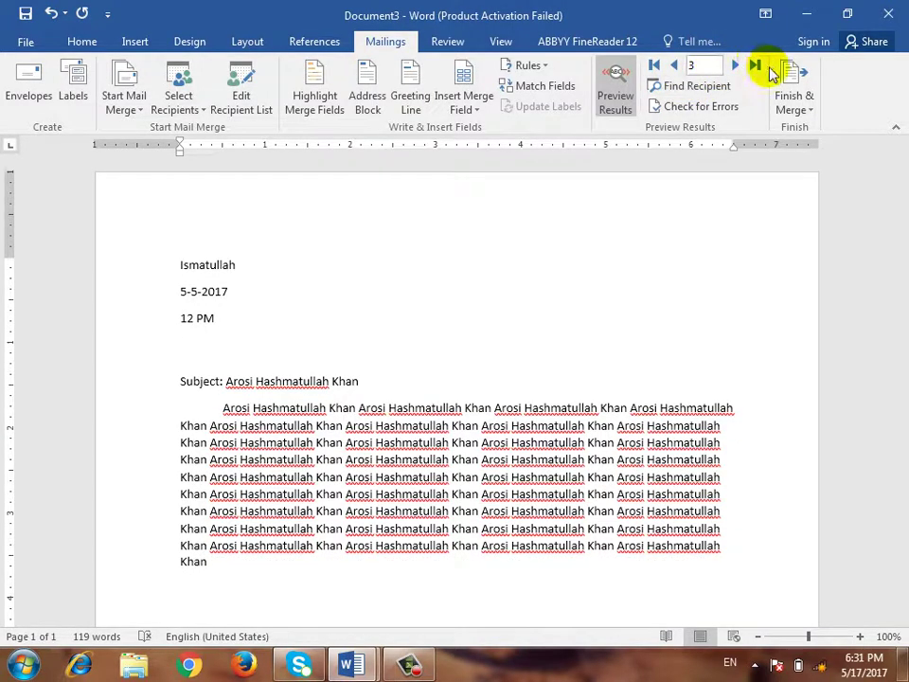
left_click(736, 66)
left_click(653, 66)
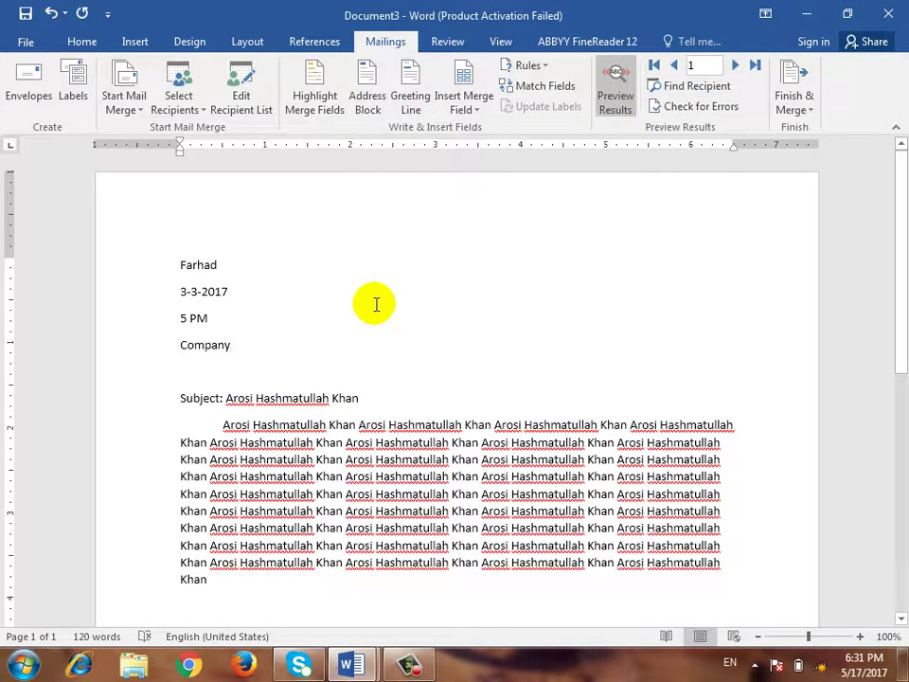
Merge all records into individual editable letters, producing the four-page Letters1 document
left_click(804, 110)
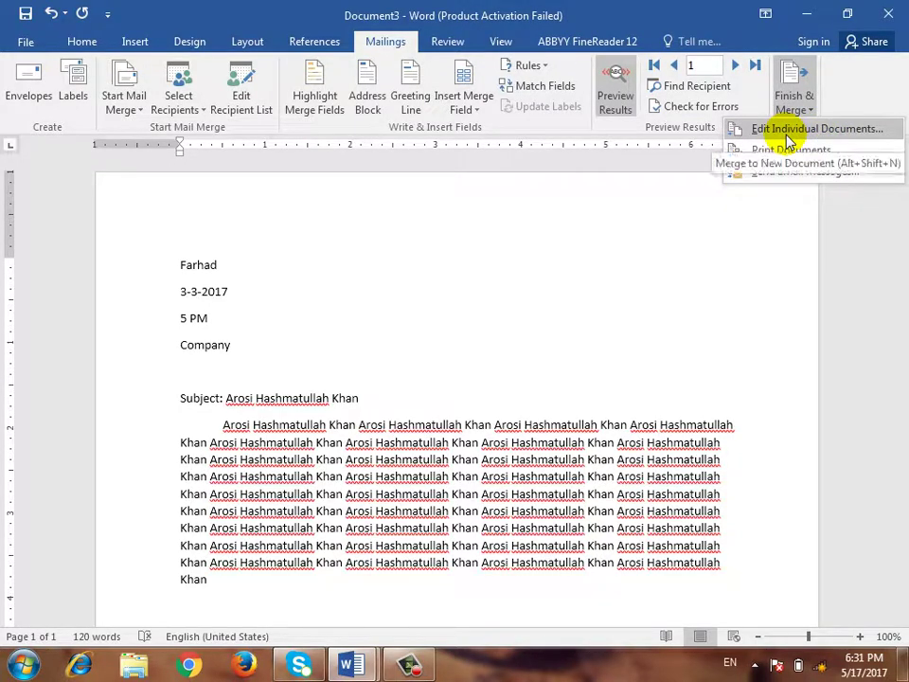
left_click(788, 133)
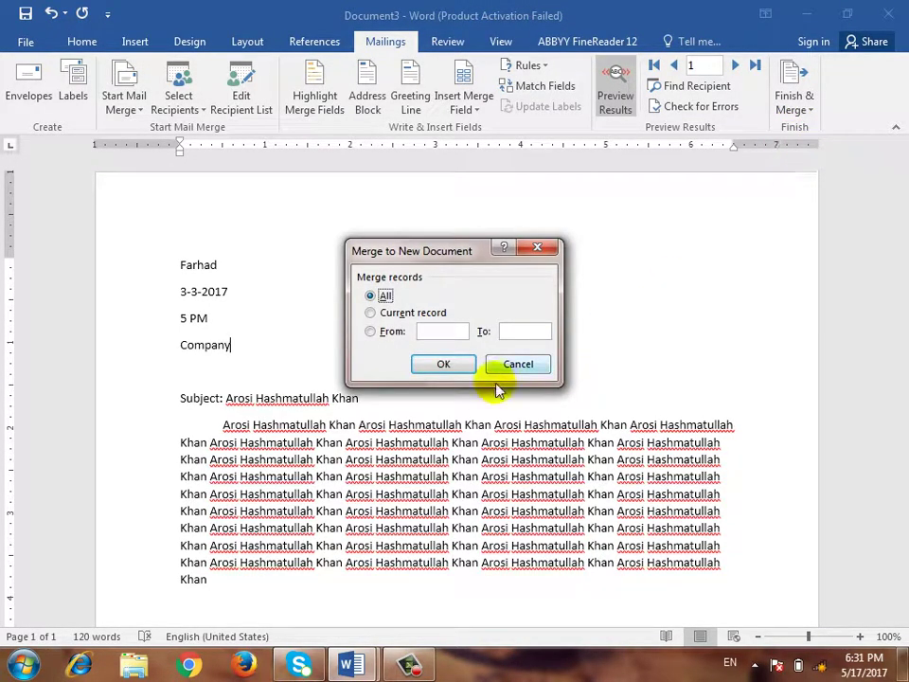
left_click_drag(506, 251, 539, 206)
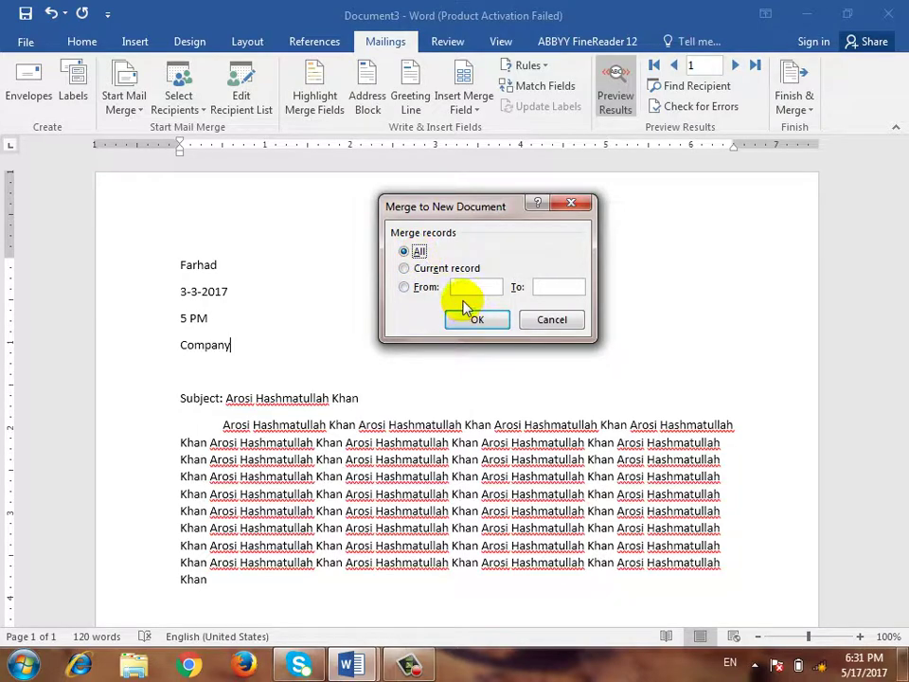
left_click(452, 269)
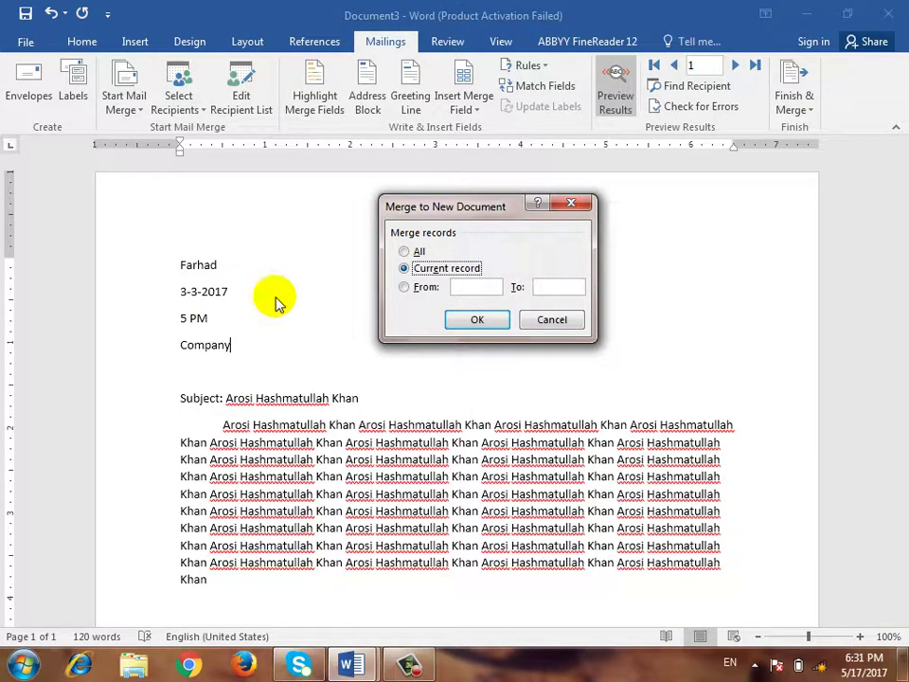
left_click(428, 289)
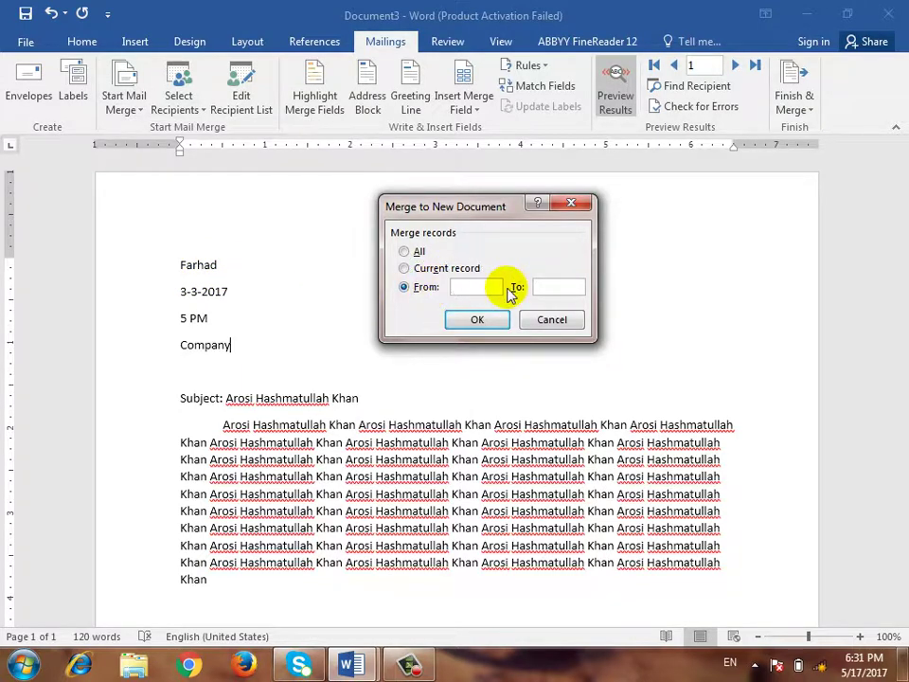
left_click(545, 287)
type("3")
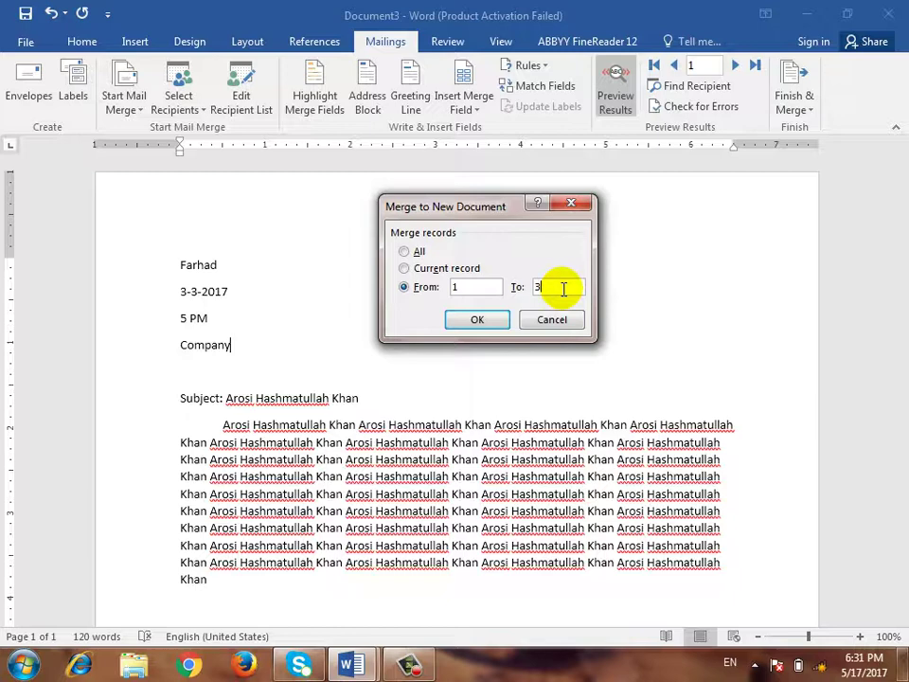
left_click(405, 252)
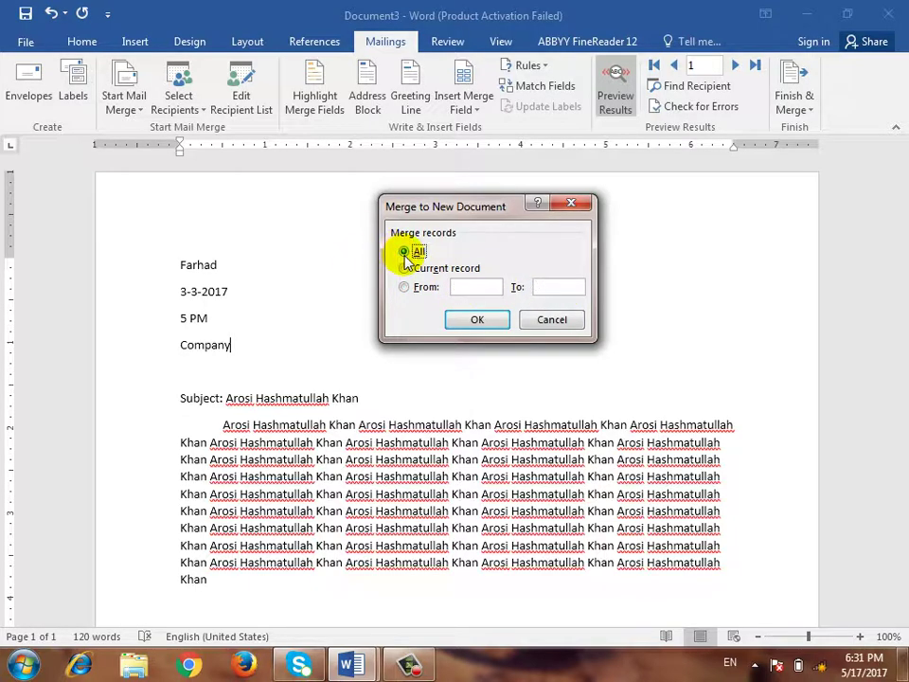
left_click(476, 321)
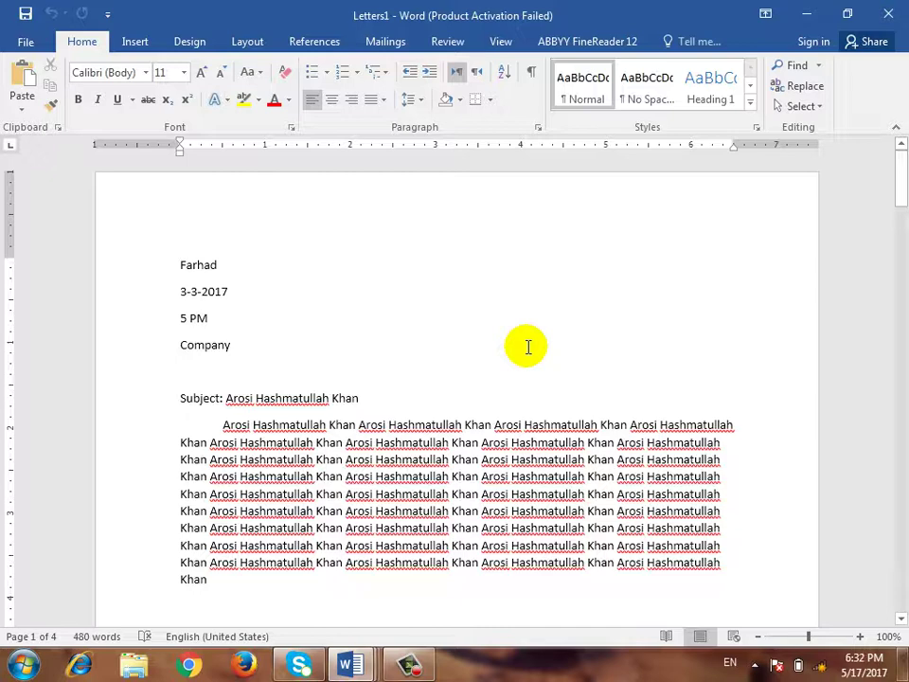
Review each of the four merged letters in Letters1, then create a new blank document
scroll(477, 430, "down", 15)
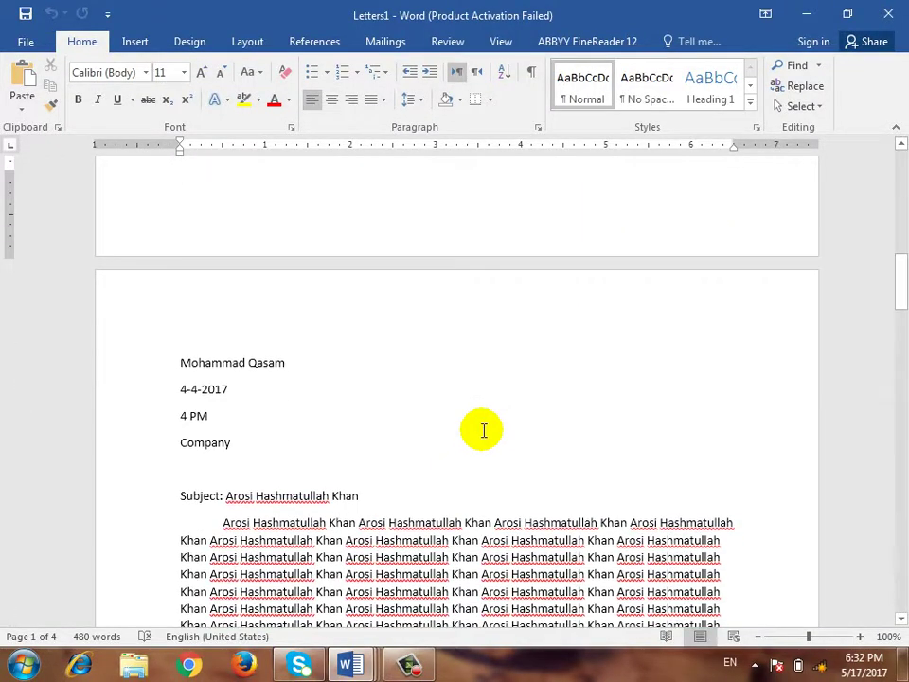
scroll(482, 430, "down", 10)
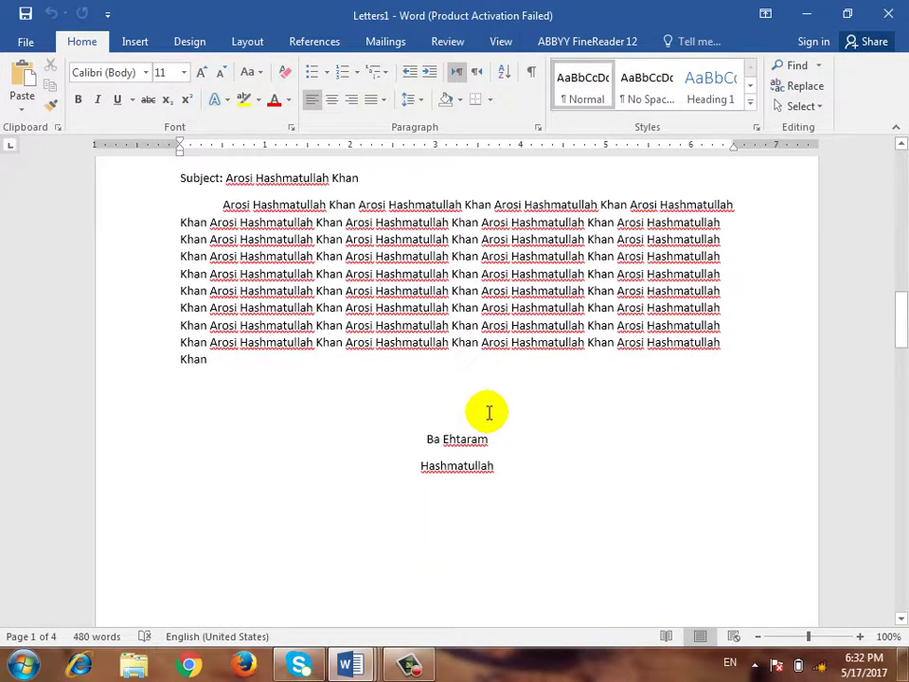
scroll(489, 406, "down", 12)
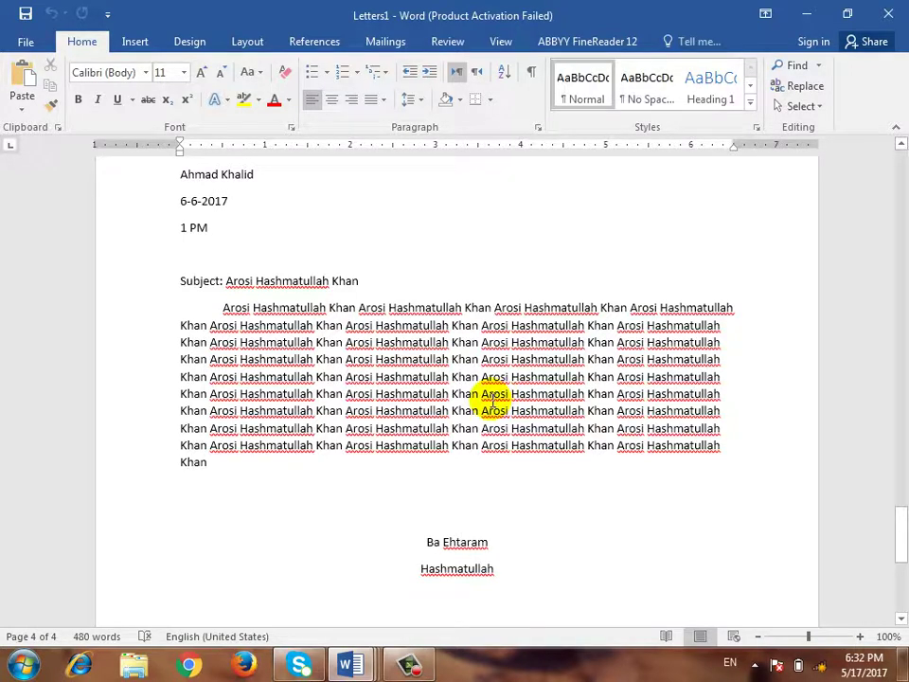
scroll(499, 411, "down", 18)
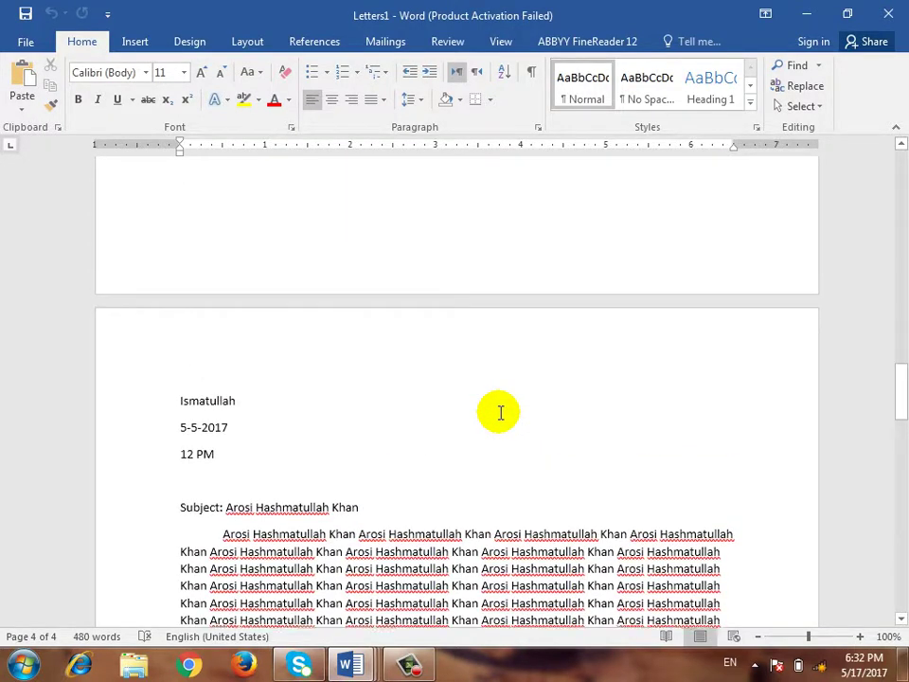
scroll(499, 411, "down", 4)
scroll(499, 411, "up", 12)
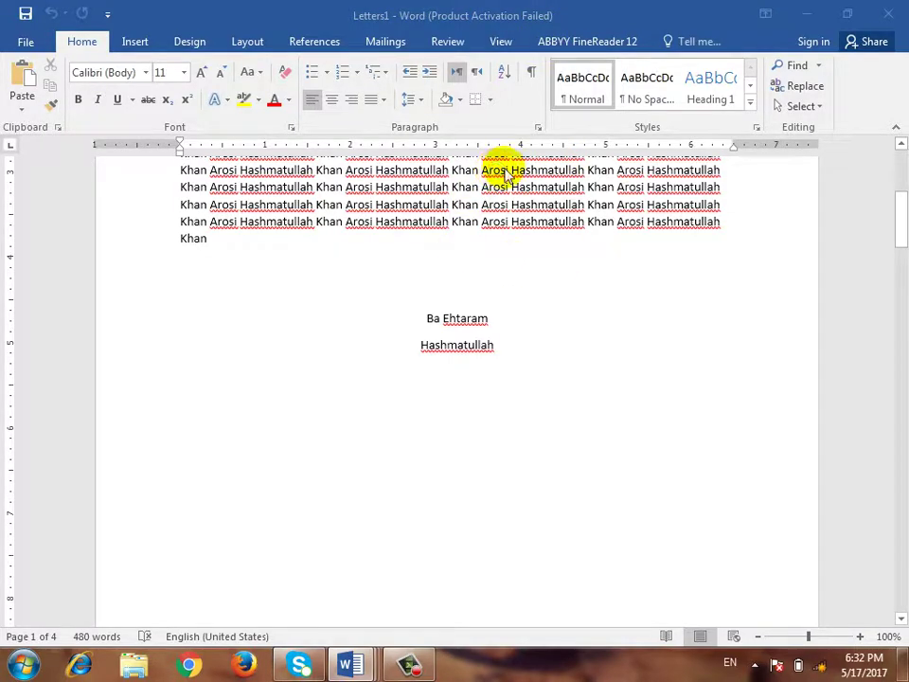
key("ctrl+n")
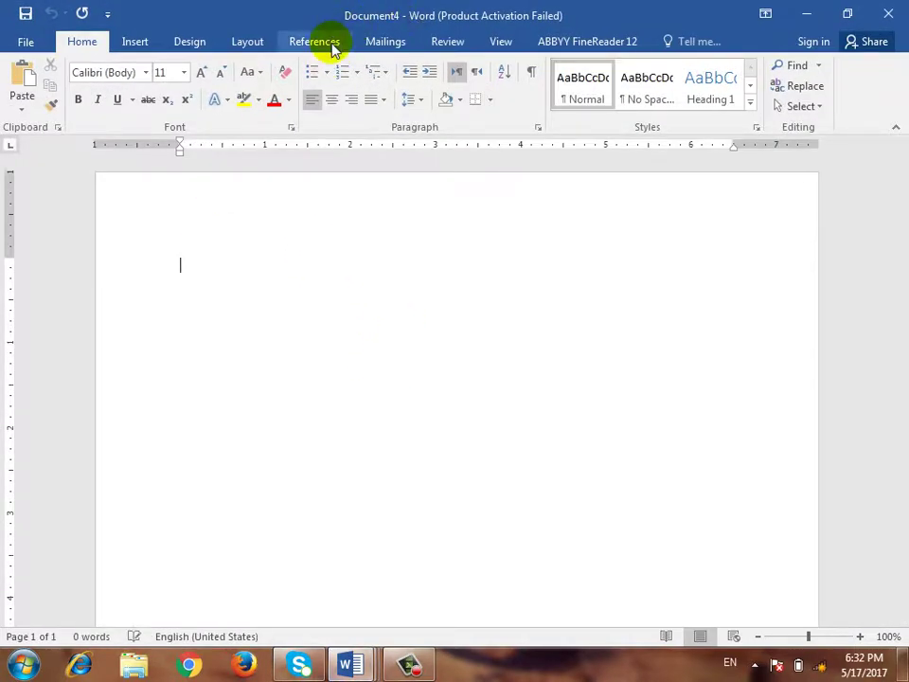
Make Document1 a Letters mail merge and start a newly typed recipient list
left_click(317, 42)
left_click(396, 42)
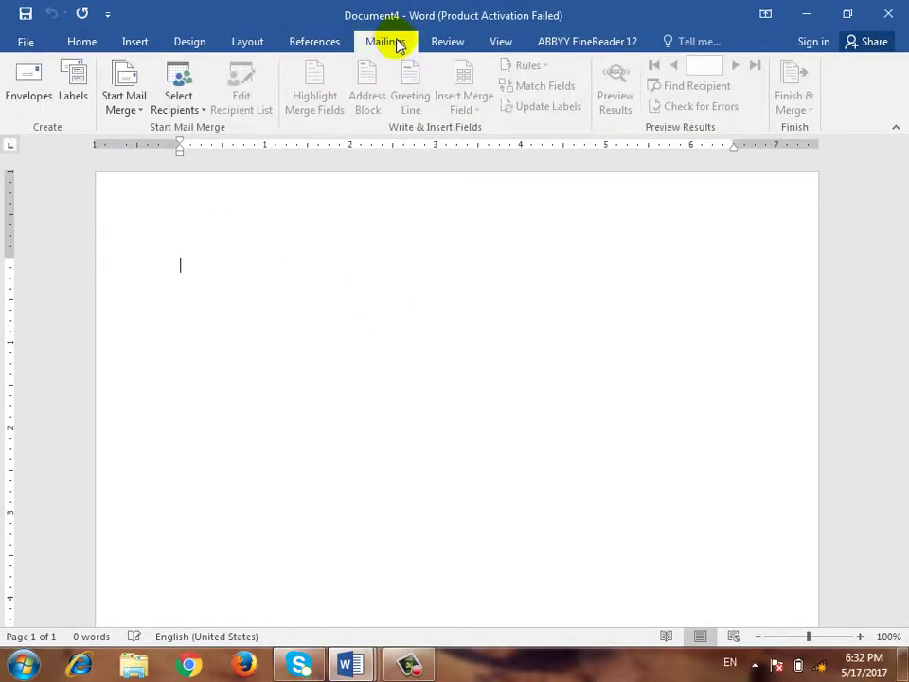
left_click(178, 110)
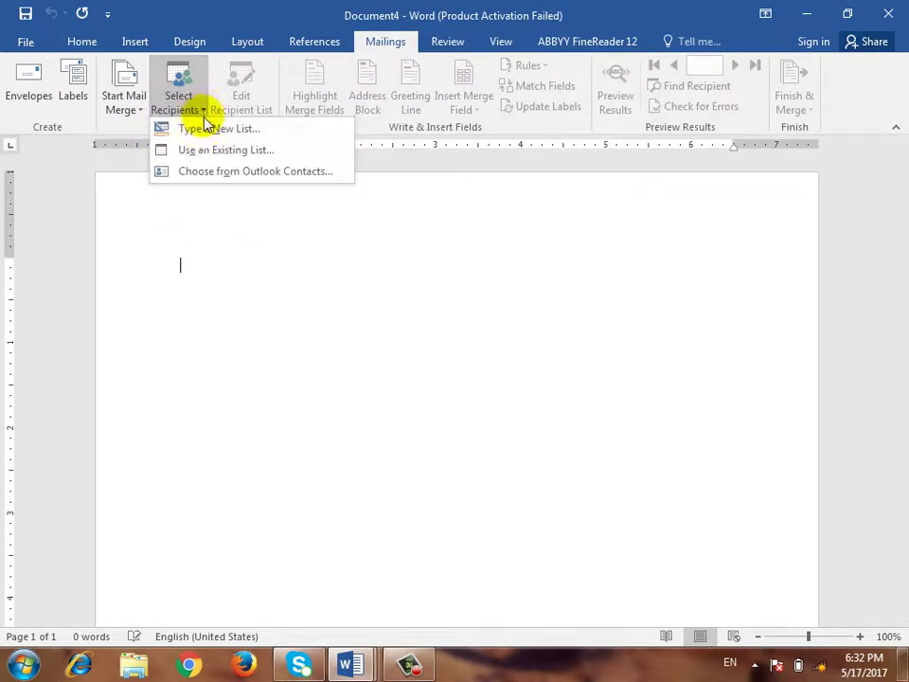
left_click(118, 108)
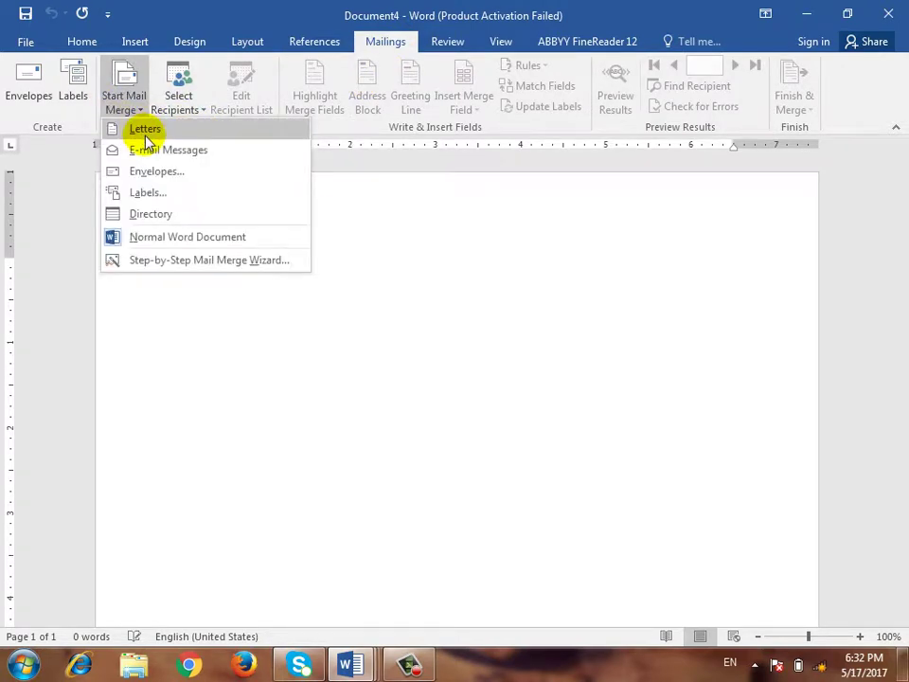
left_click(146, 133)
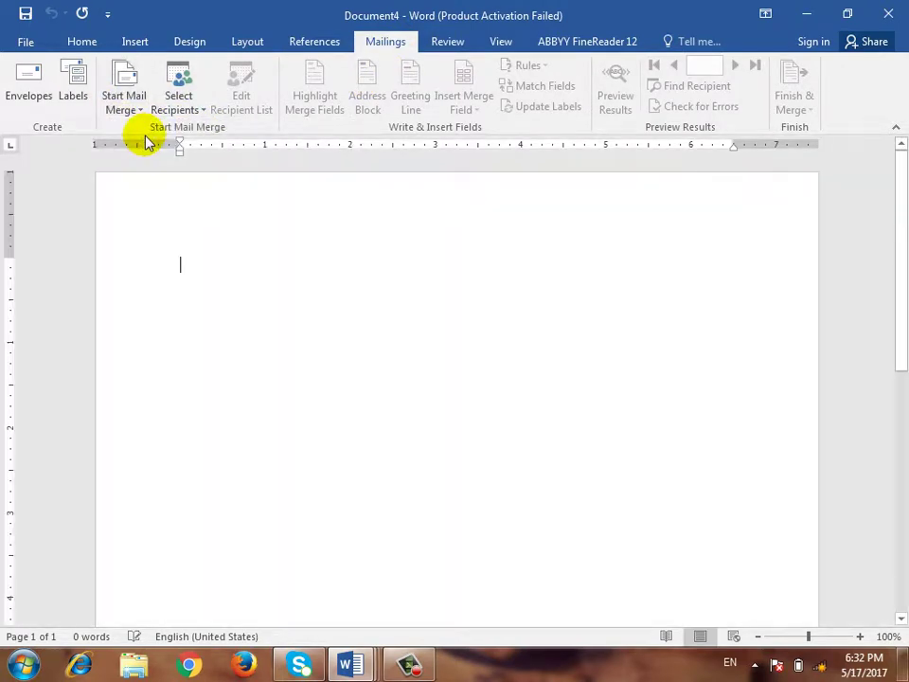
left_click(195, 112)
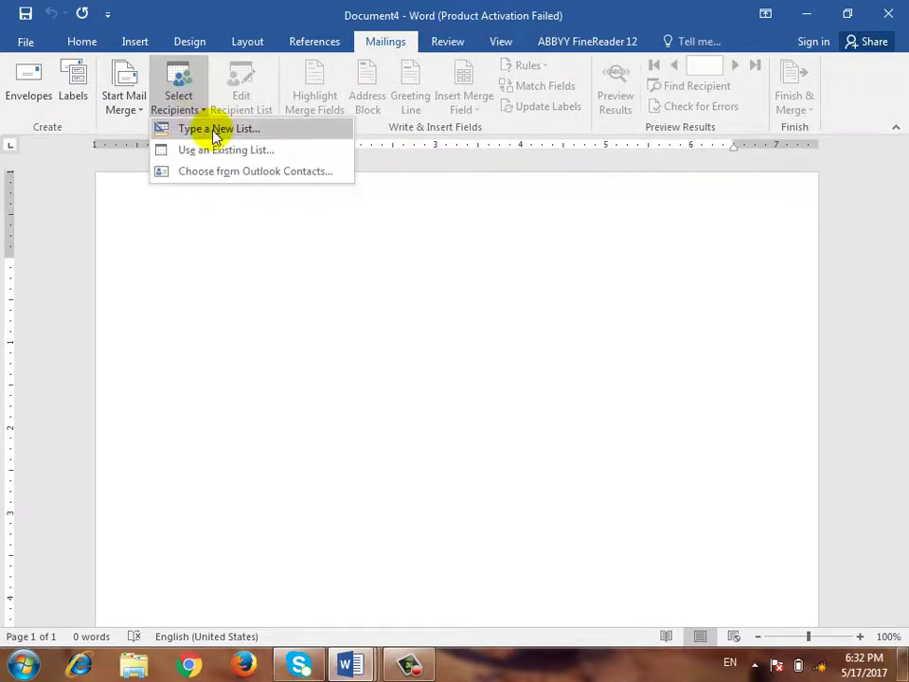
left_click(215, 138)
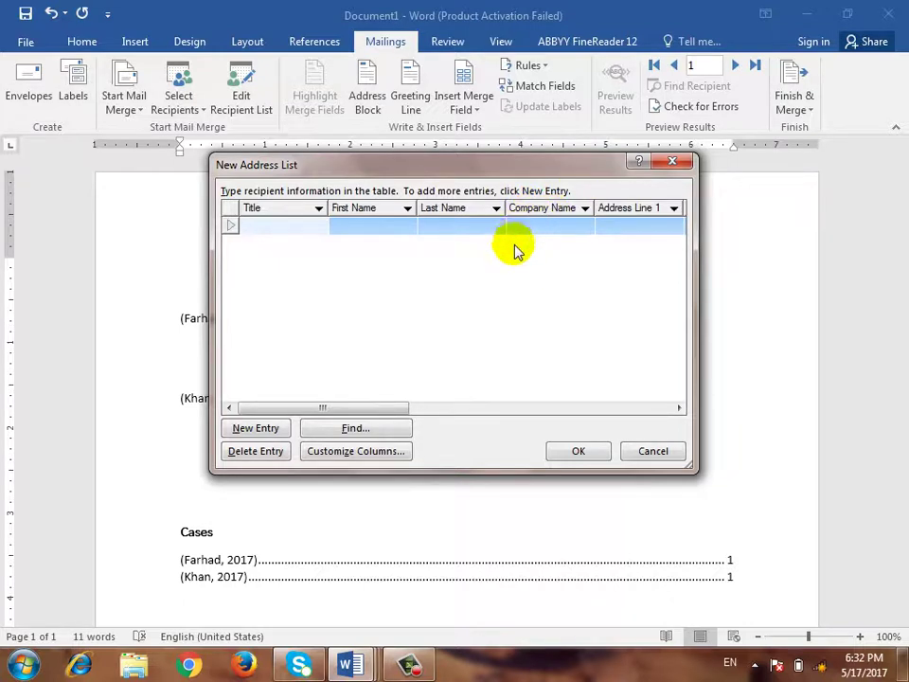
Delete every default address-list field, from Company Name onward, and add a single 'Name' field
left_click(352, 452)
left_click(286, 232)
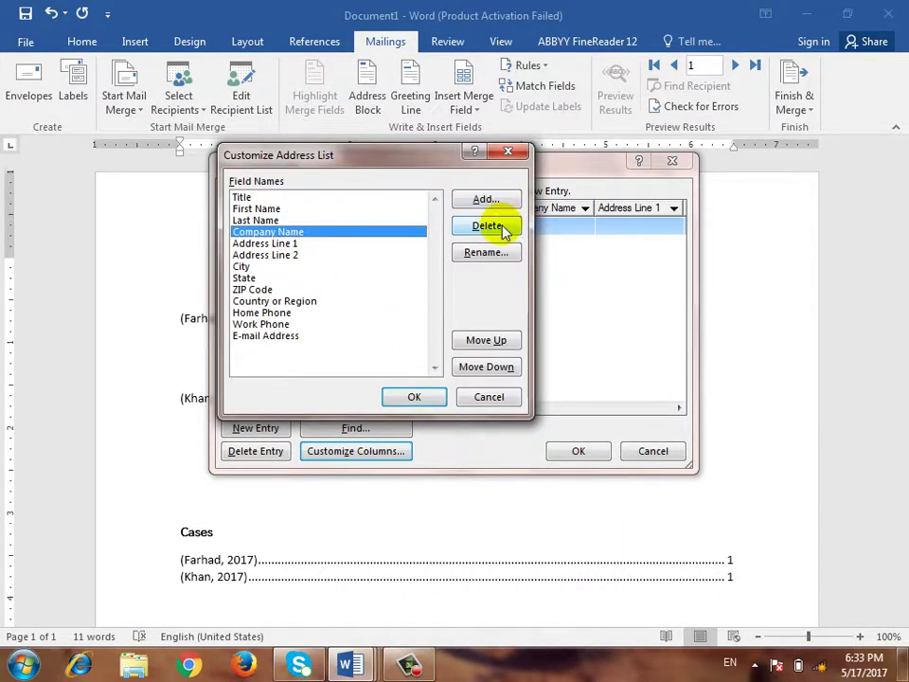
left_click(488, 227)
key("y")
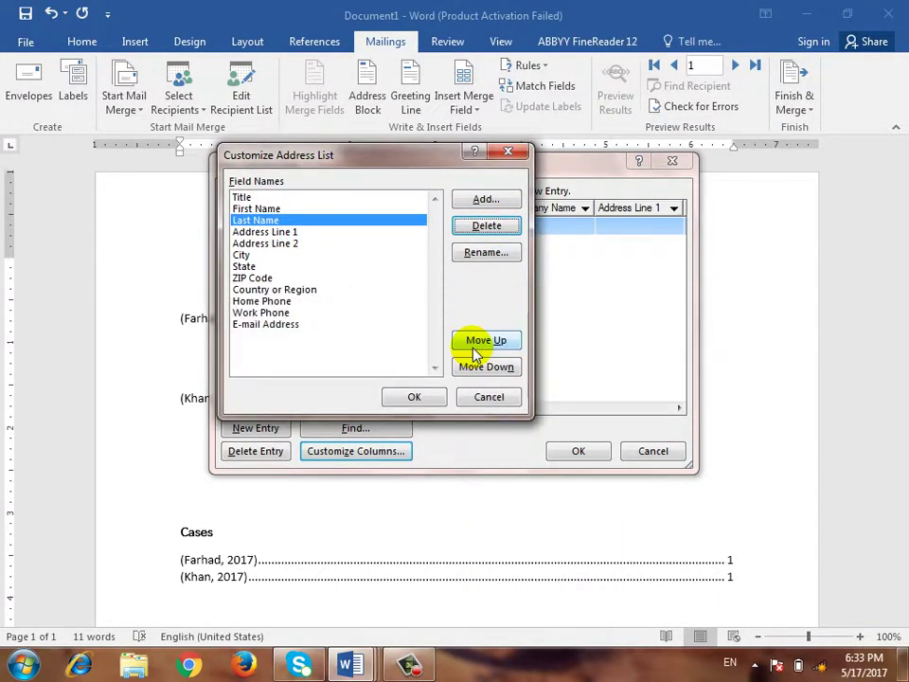
key("Return")
key("Return")
key("Return")
key("Return")
key("Return")
key("Return")
key("Return")
key("Return")
key("Return")
key("Return")
key("Return")
key("Return")
key("Return")
key("Return")
key("Return")
key("Return")
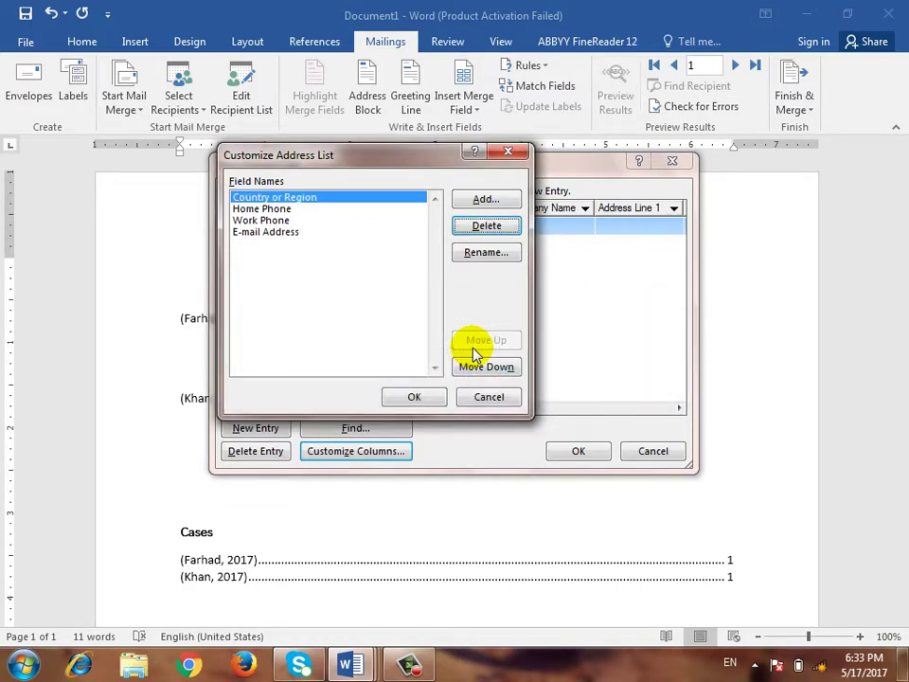
key("Return")
key("Return")
key("Return")
key("Return")
key("Return")
key("Return")
key("Return")
key("Return")
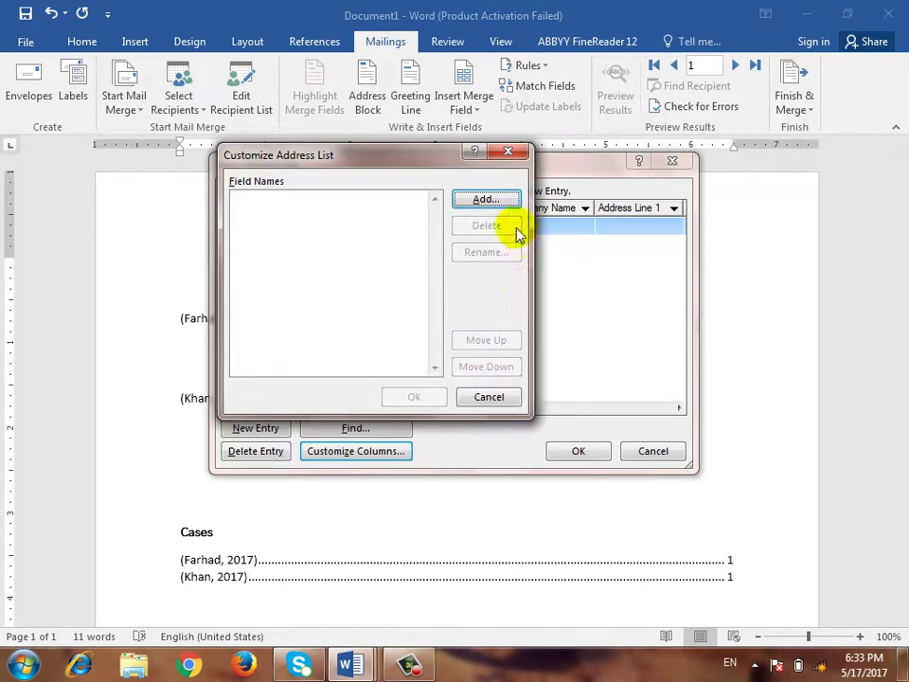
left_click(486, 201)
type("Name")
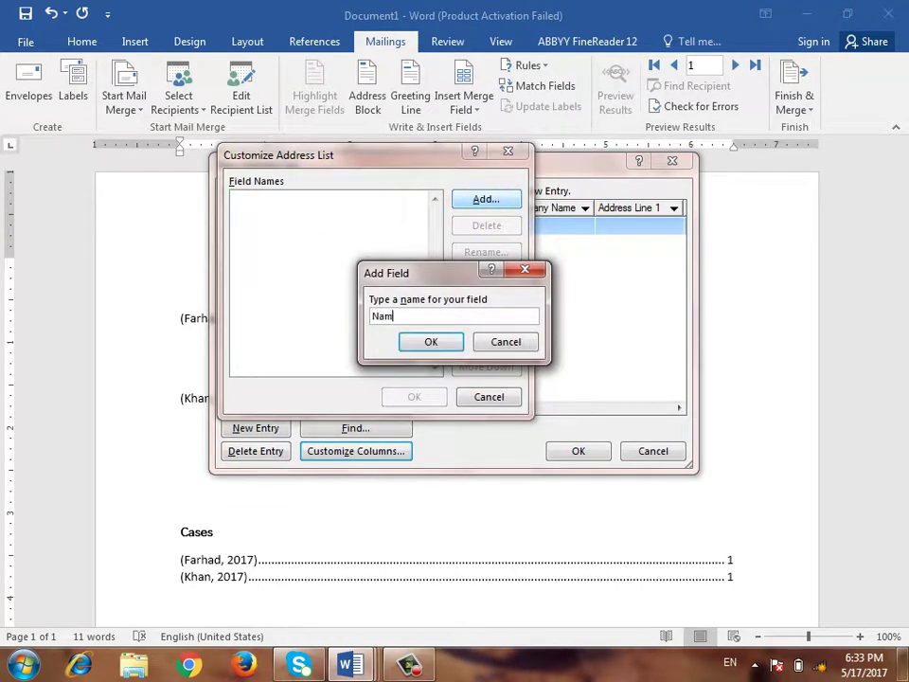
key("Return")
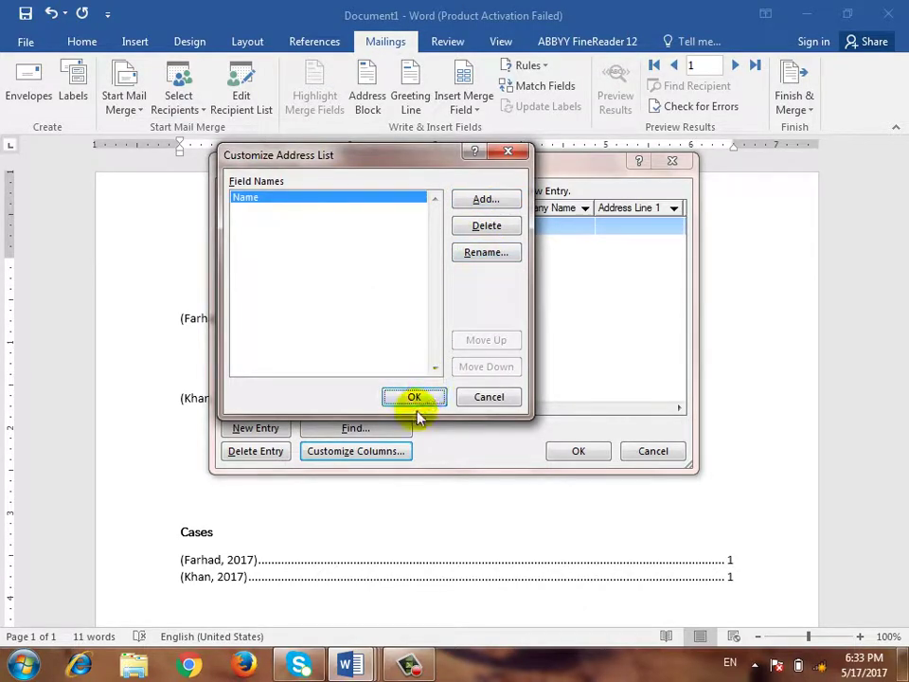
left_click(415, 397)
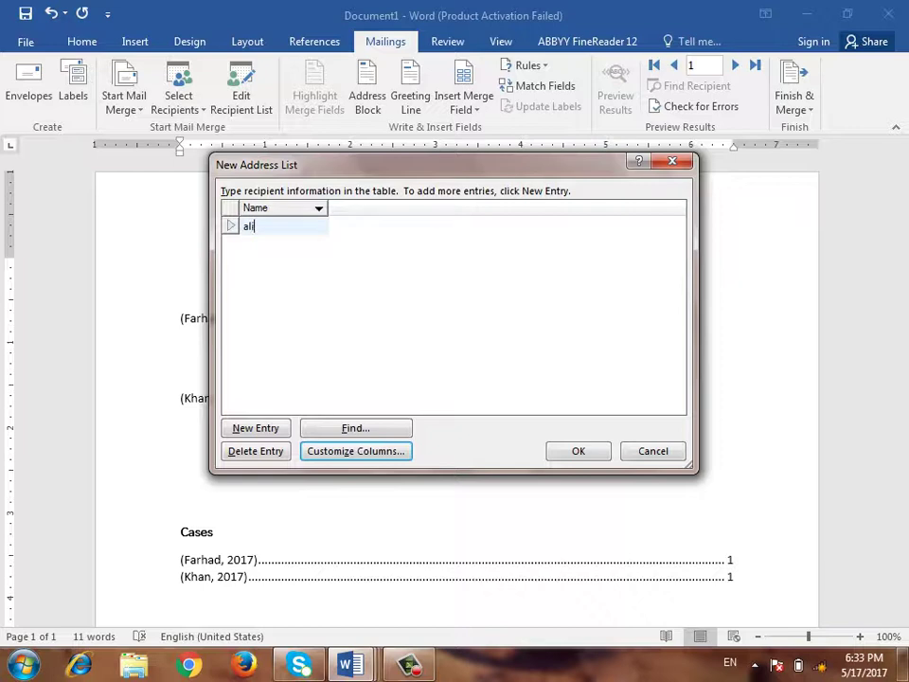
Add another recipient name in the Name column and finish the list to save it
left_click(237, 428)
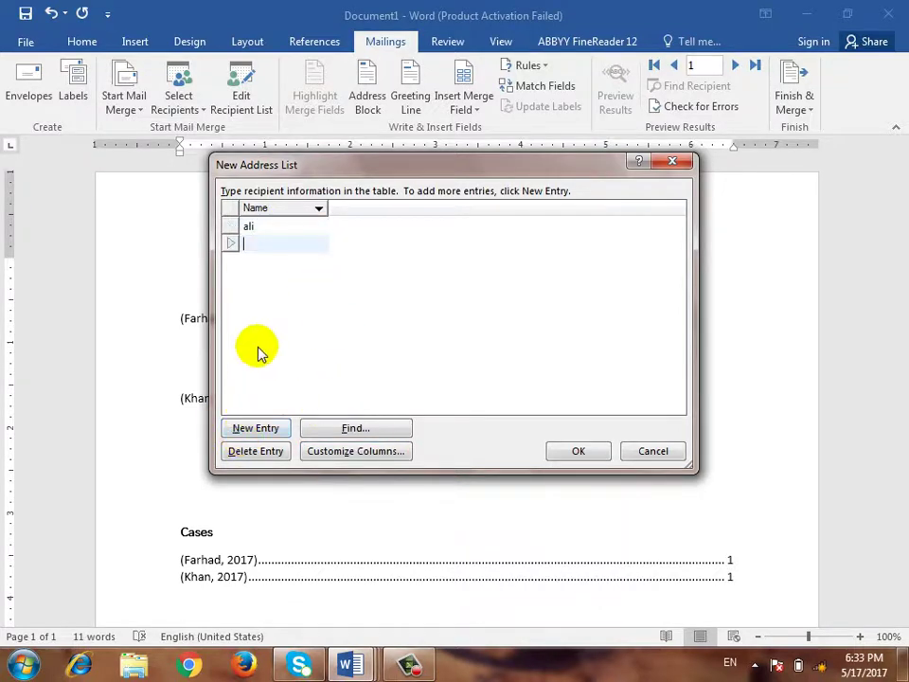
type("wali")
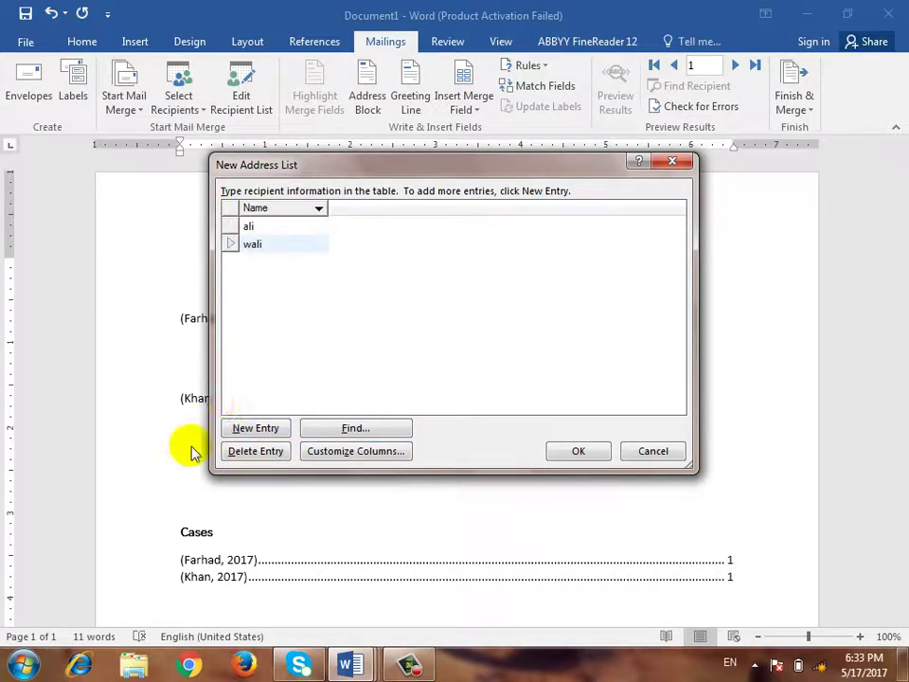
left_click(576, 450)
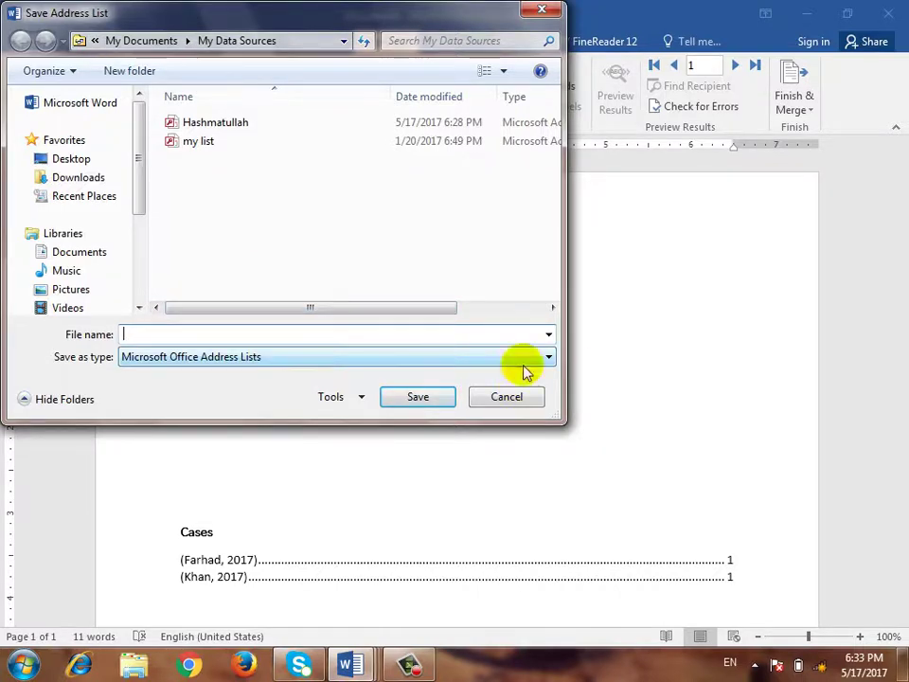
Discard the unsaved address list and connect the letter to the existing saved recipient data file
left_click(506, 396)
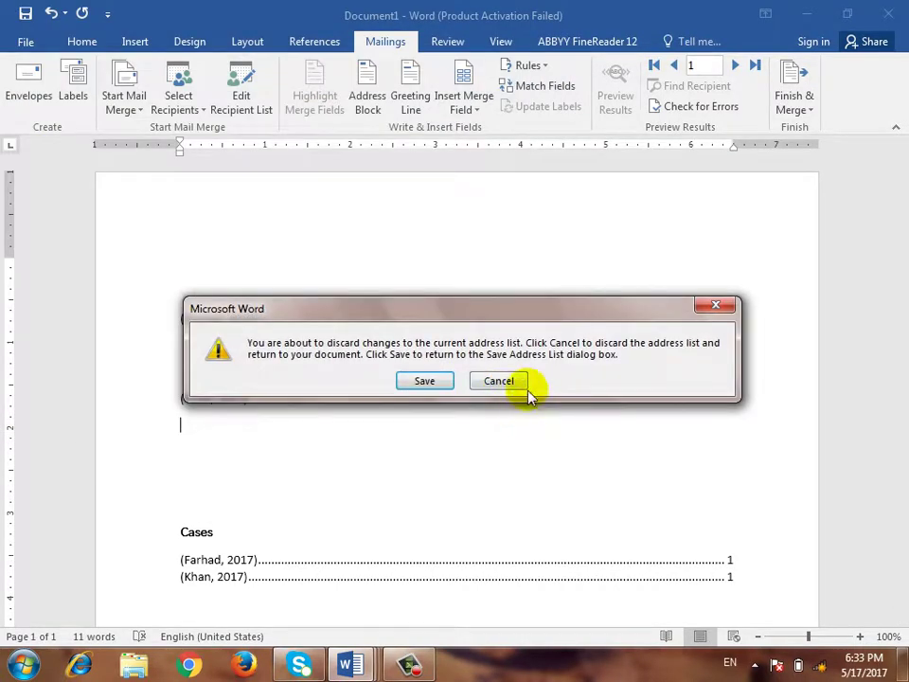
left_click(500, 381)
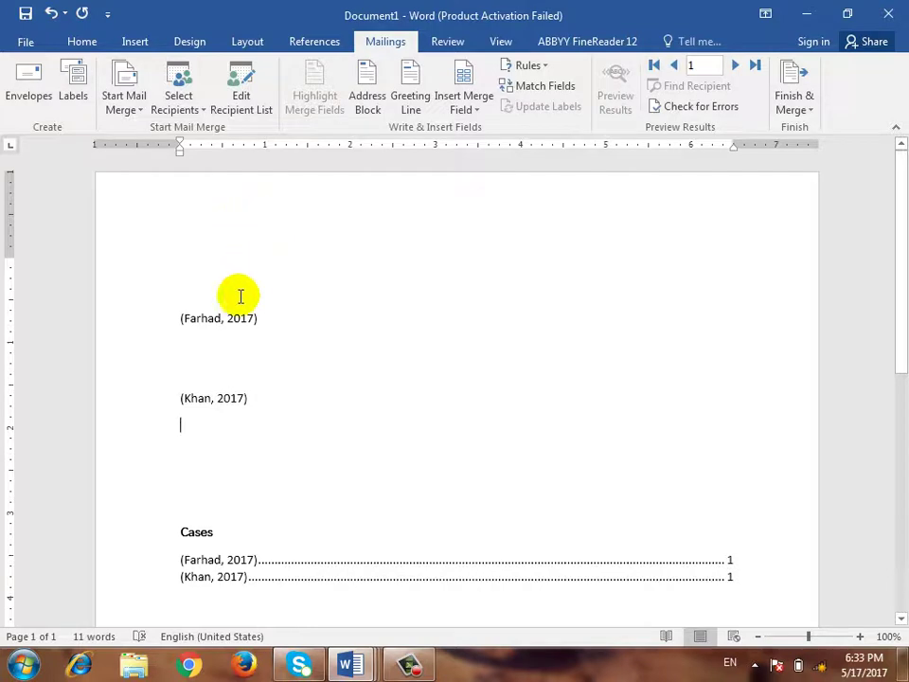
left_click(203, 101)
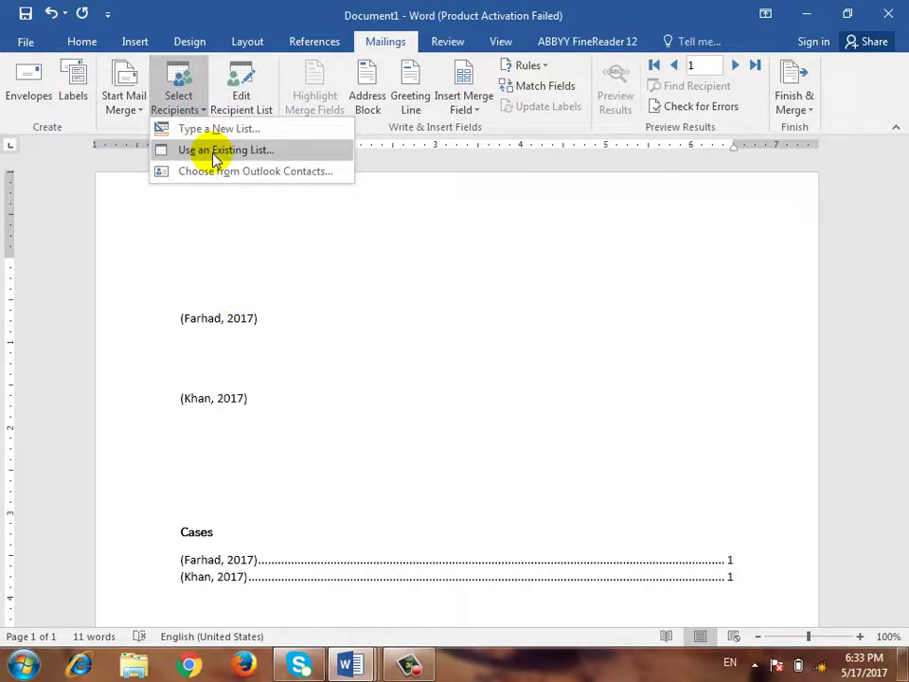
left_click(214, 159)
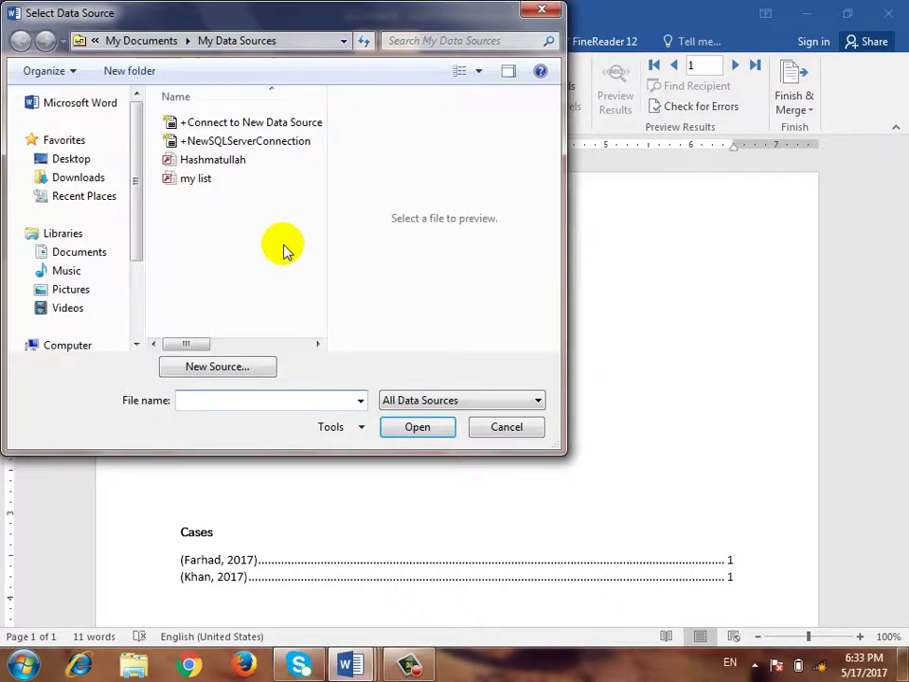
double_click(239, 161)
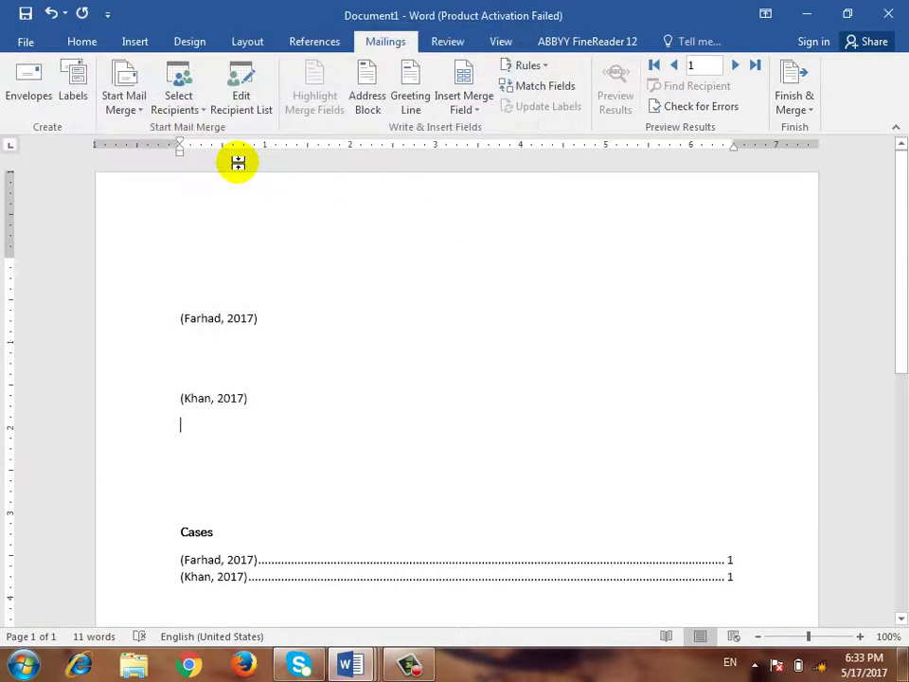
Add blank lines at the top of the letter above the (Farhad, 2017) citation
left_click(275, 314)
left_click(296, 250)
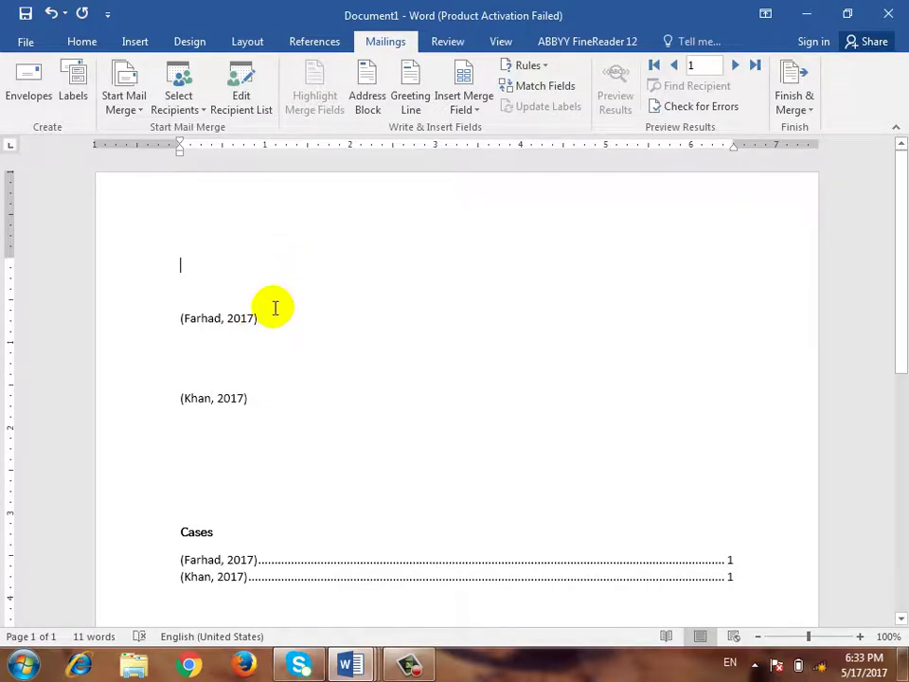
key("Return")
key("Return")
key("Return")
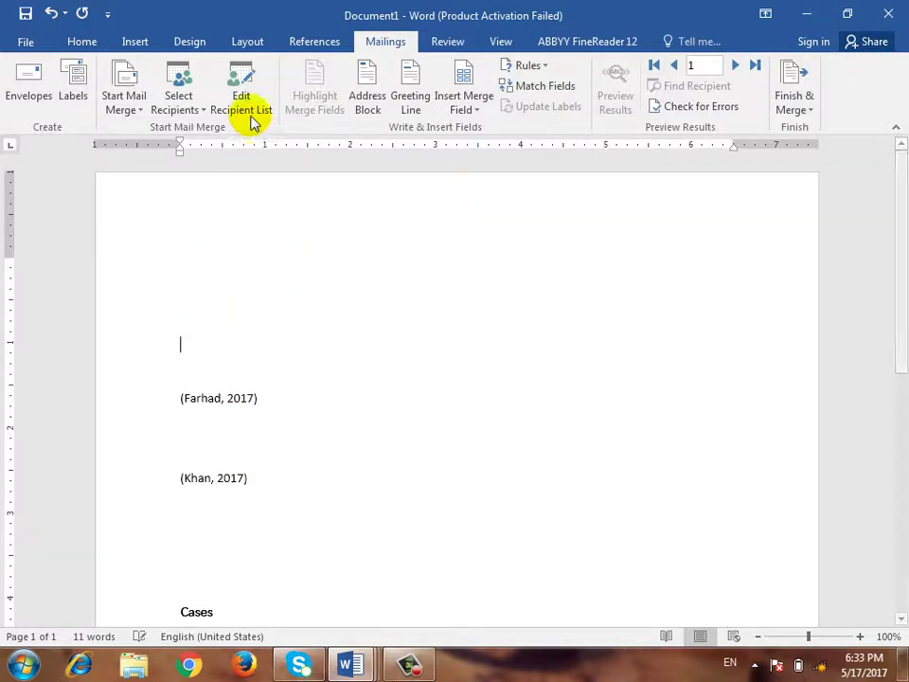
left_click(248, 97)
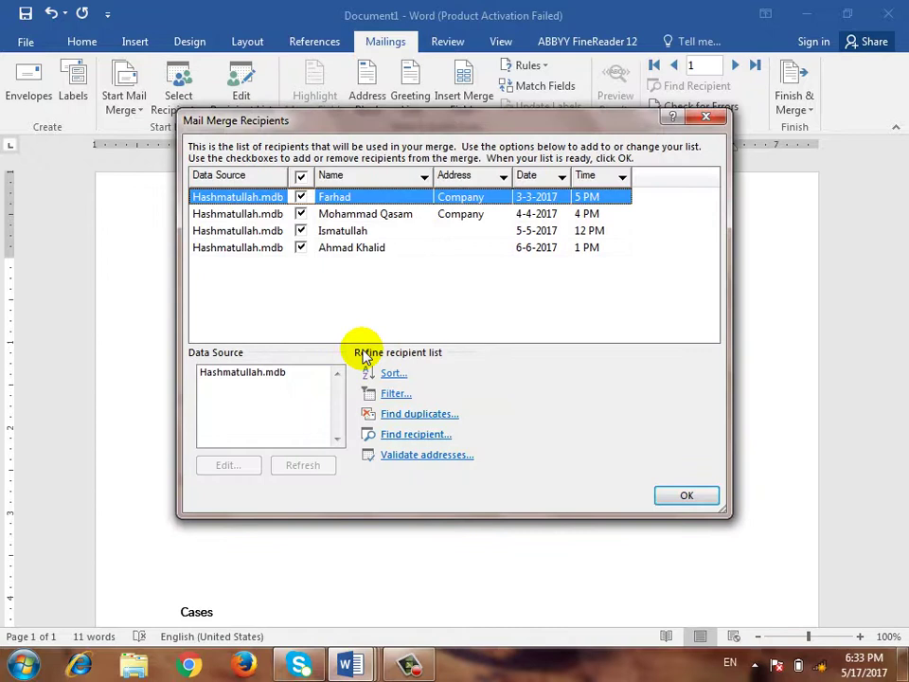
left_click(301, 248)
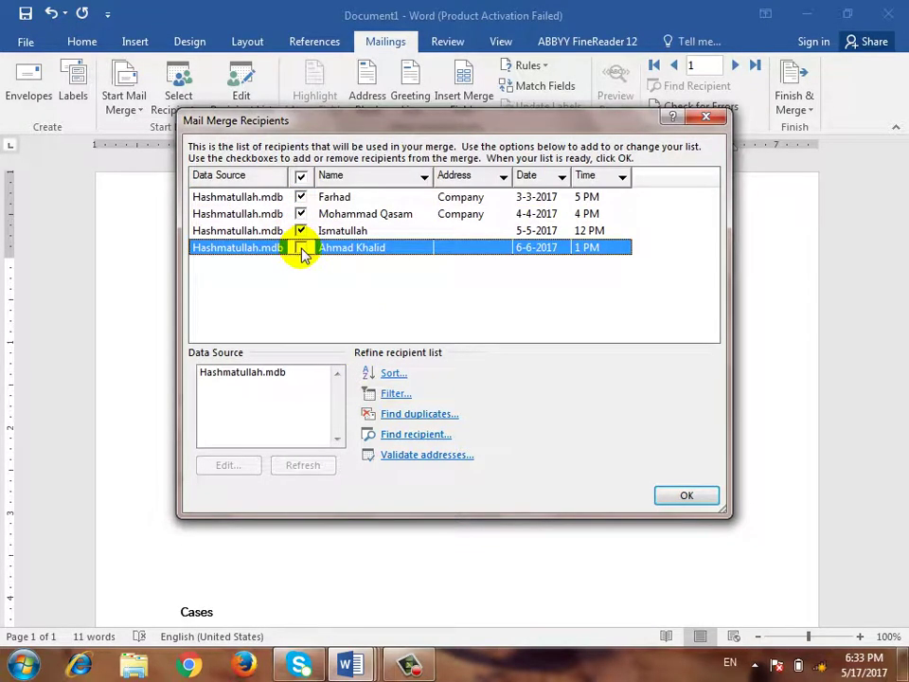
left_click(301, 248)
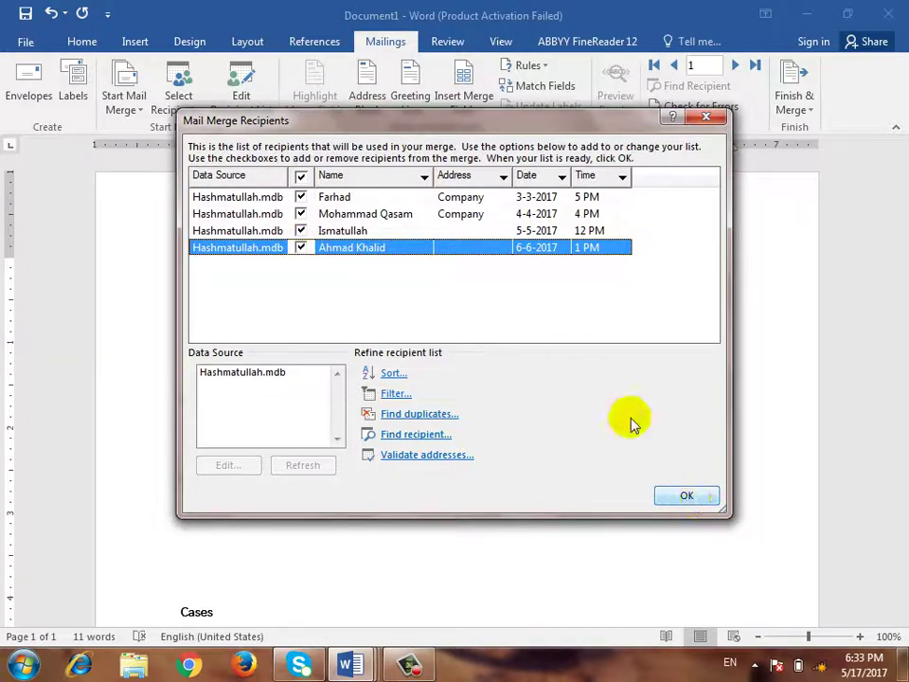
left_click(684, 494)
left_click(191, 282)
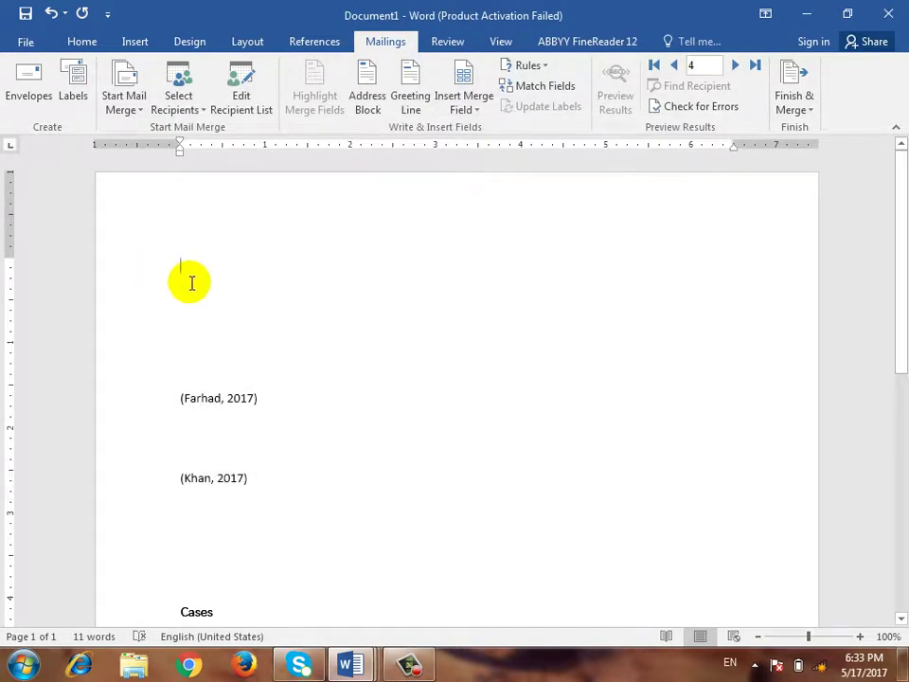
Insert the Name and Date merge fields on the first two lines of the letter
left_click(478, 111)
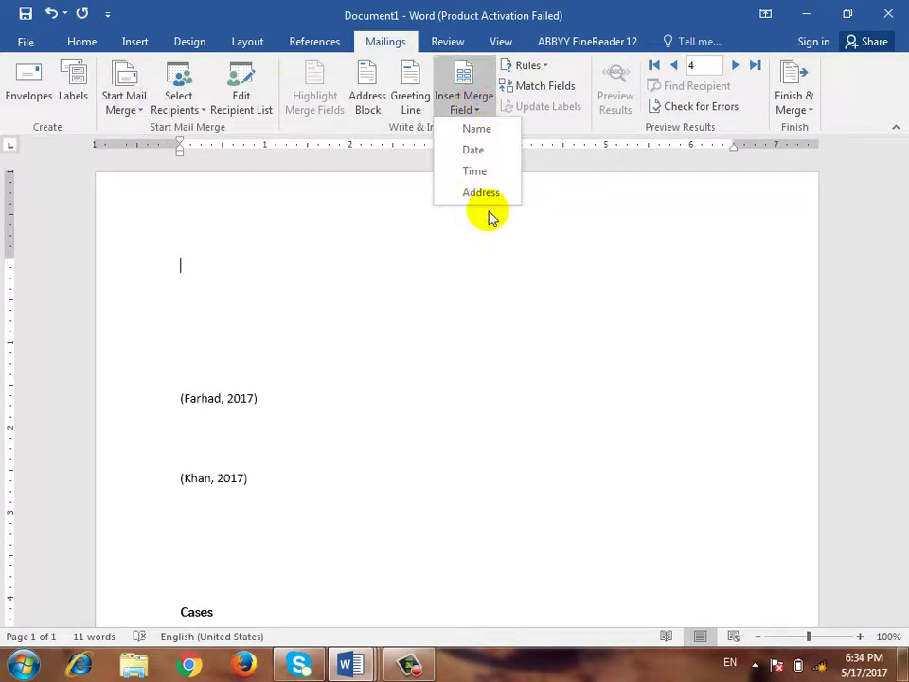
left_click(477, 129)
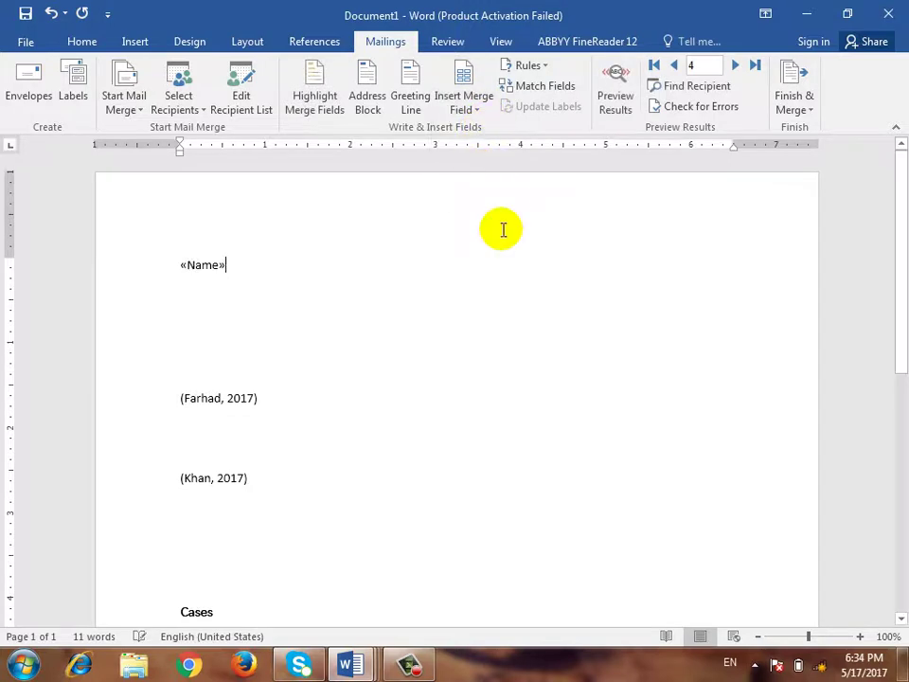
key("Return")
left_click(473, 104)
left_click(473, 151)
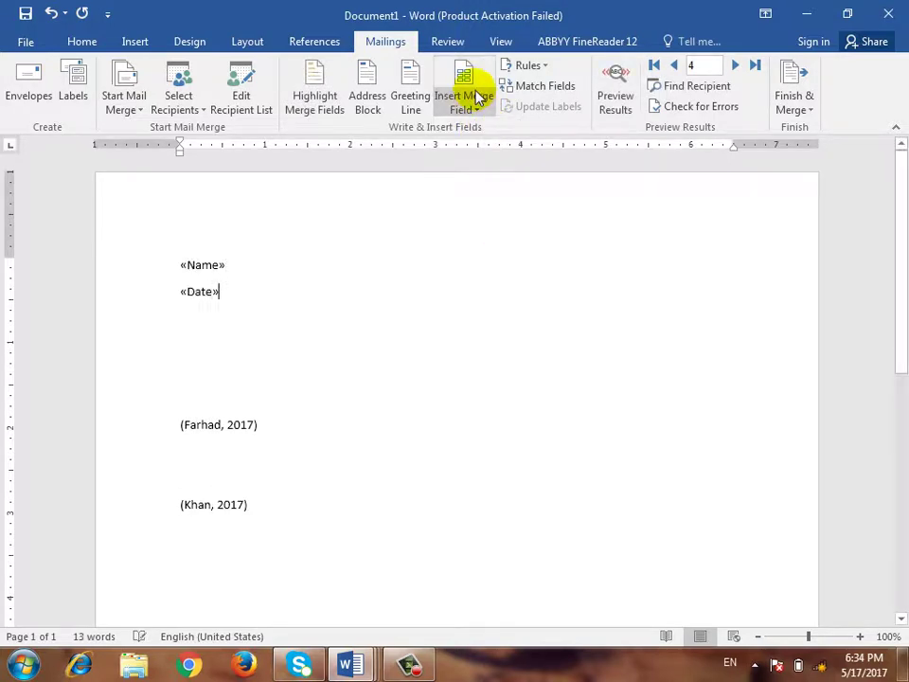
key("Return")
Insert the Time and Address merge fields on the next lines and preview real recipient data
left_click(478, 98)
left_click(471, 173)
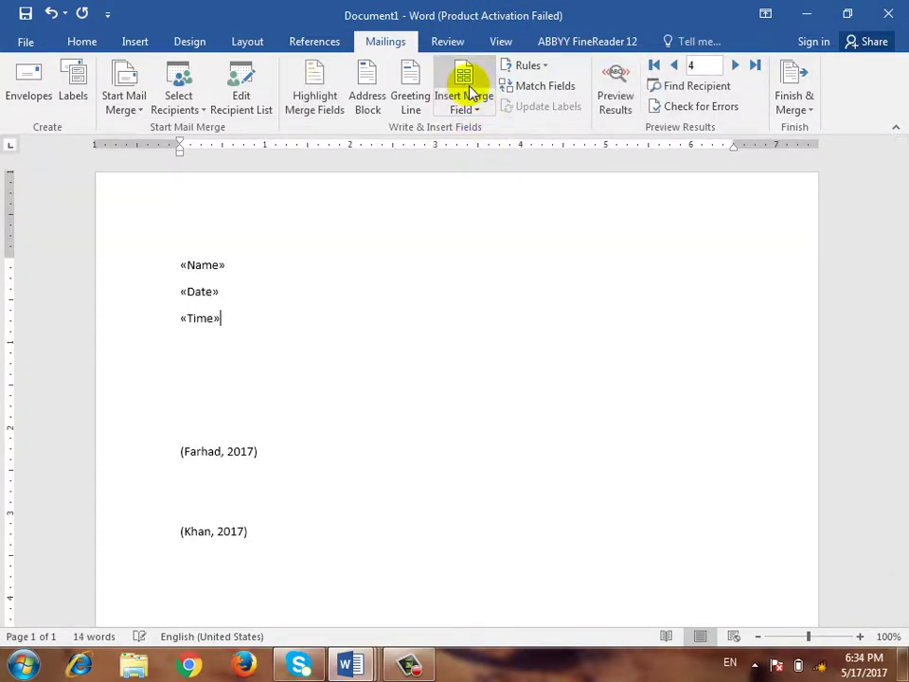
key("Return")
left_click(465, 83)
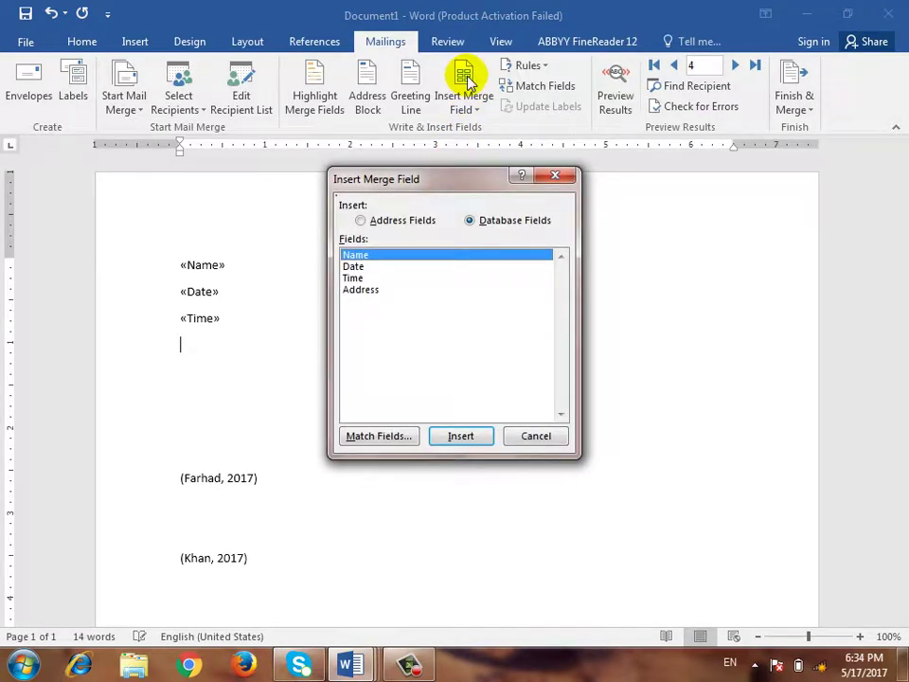
left_click(478, 106)
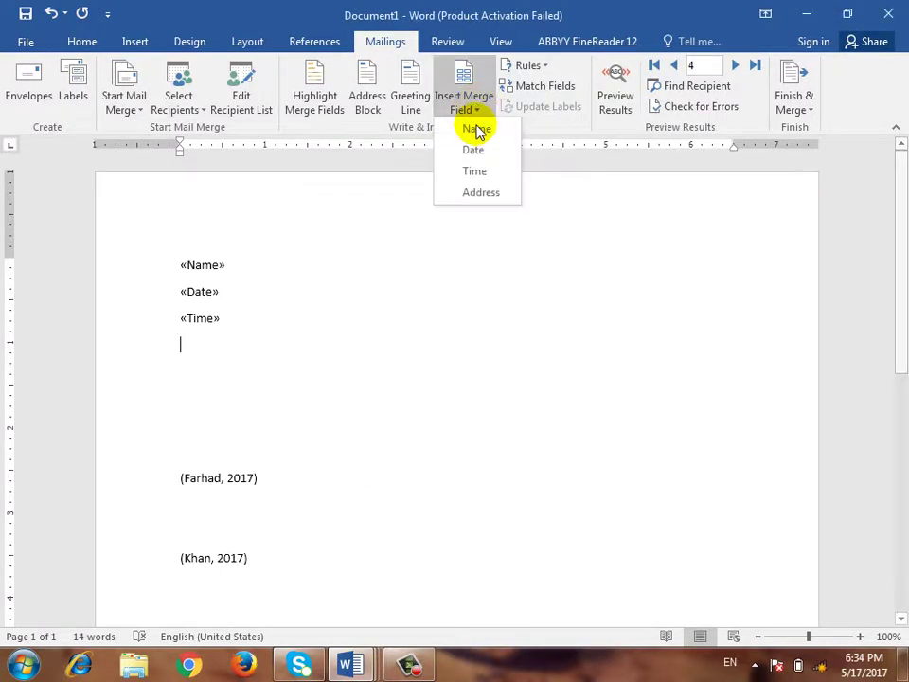
left_click(478, 194)
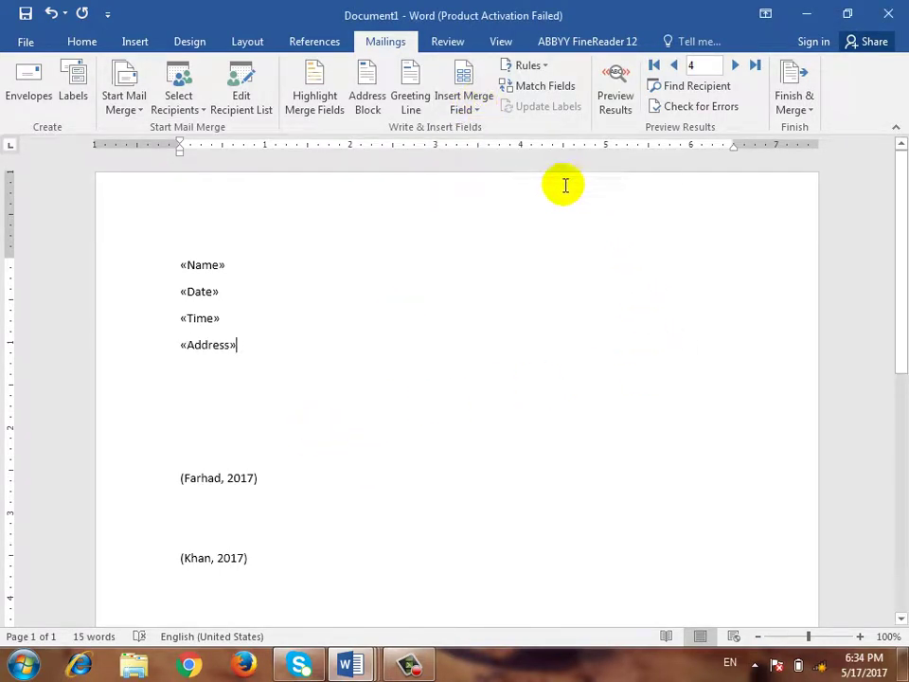
left_click(616, 87)
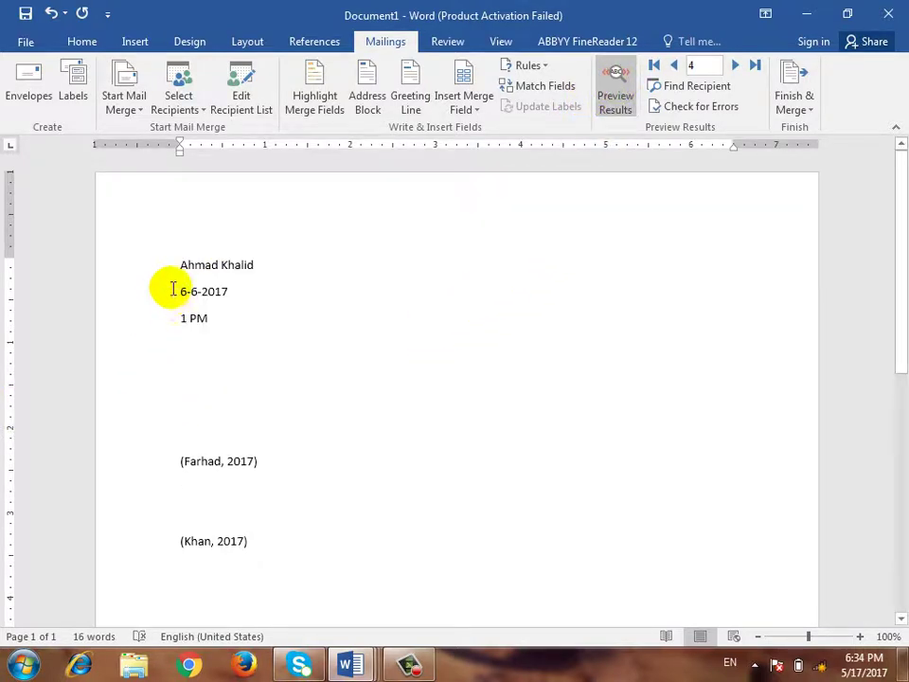
Step through previewed records, previous, first and last, ending on record 1 (3-3-2017, 5 PM)
left_click(680, 68)
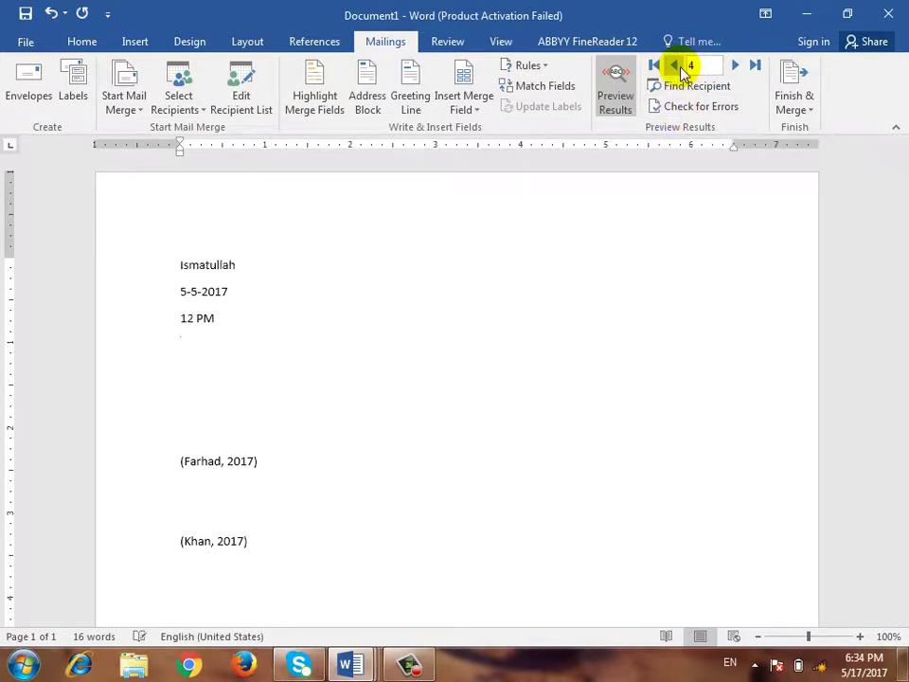
double_click(680, 69)
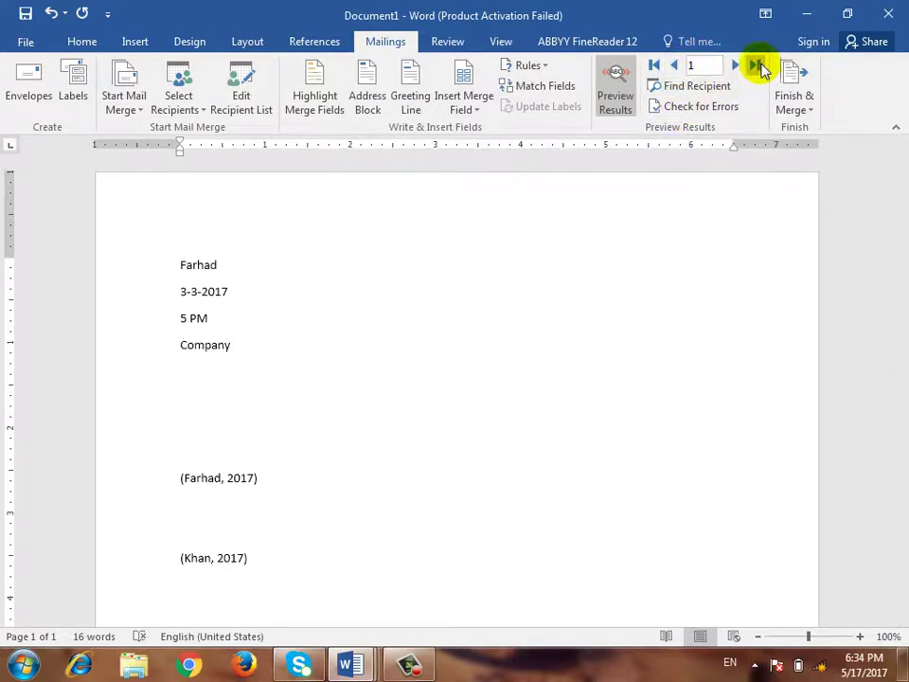
left_click(755, 66)
left_click(652, 66)
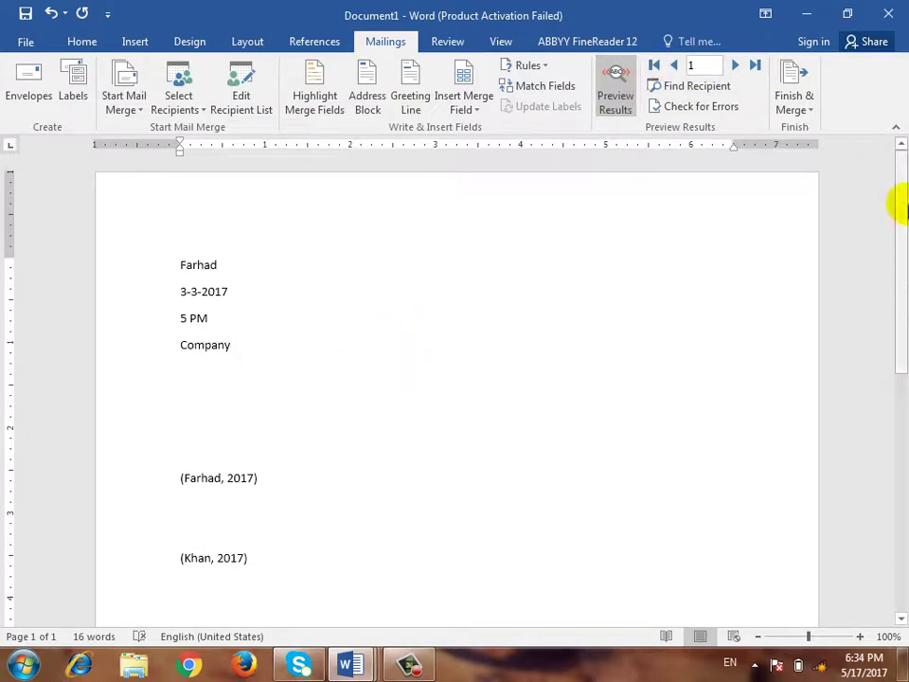
Merge all records into individual editable letters, producing the four-page Letters2 document
left_click(803, 107)
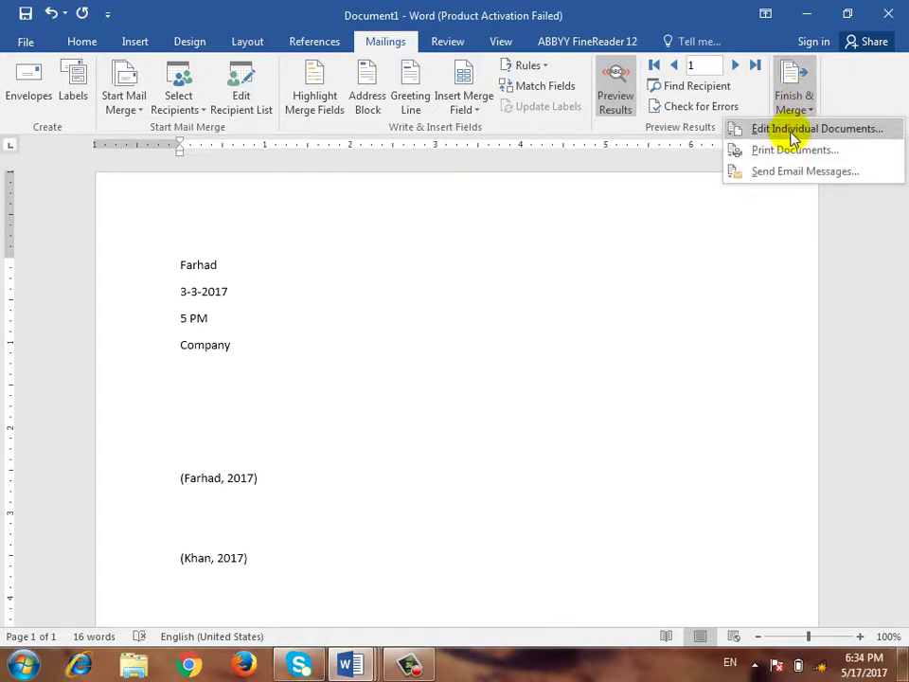
left_click(794, 133)
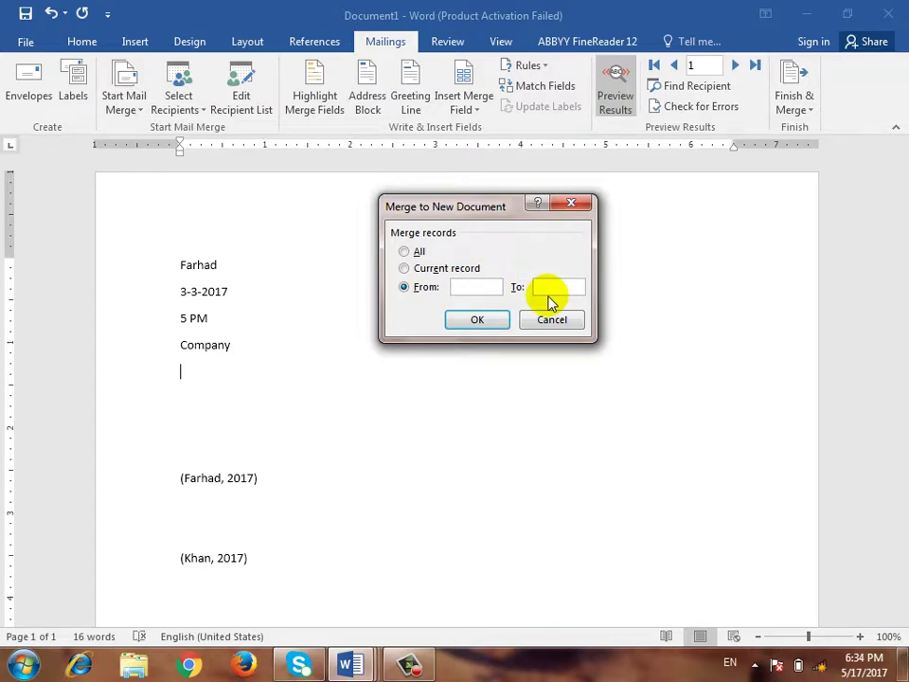
left_click(405, 252)
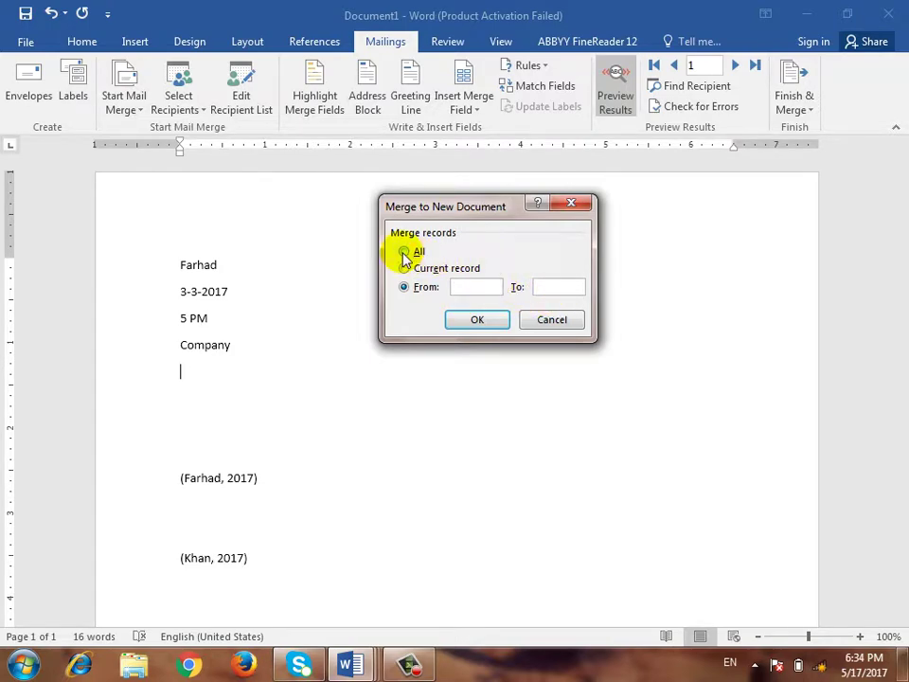
left_click(478, 322)
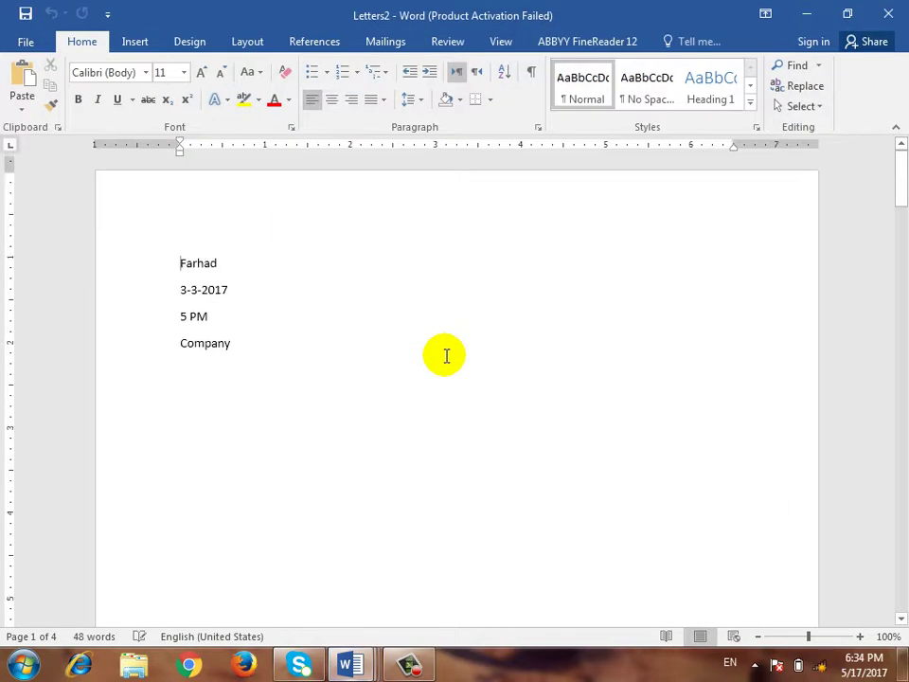
scroll(445, 355, "down", 20)
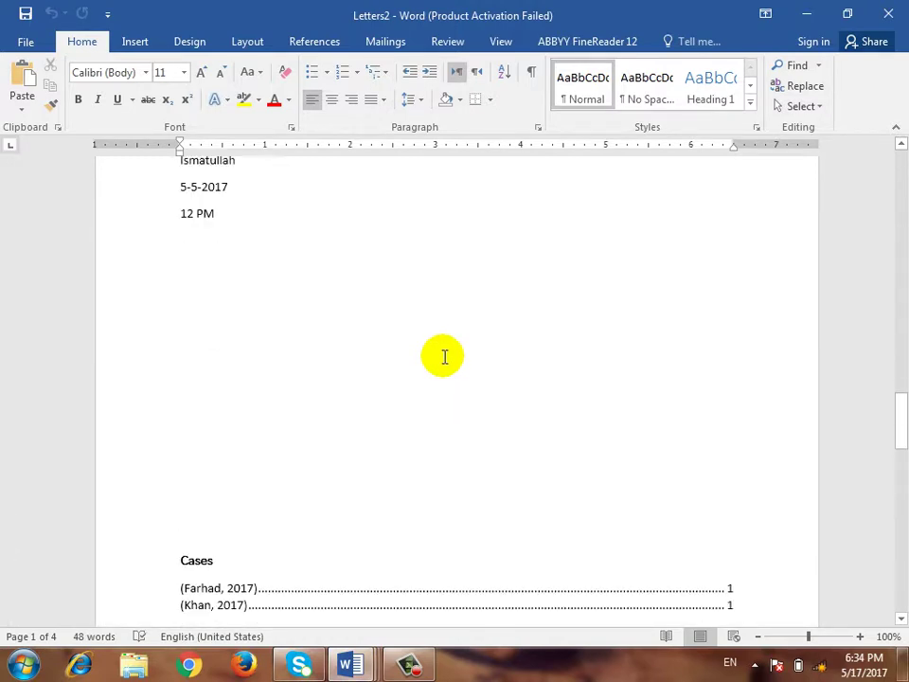
scroll(444, 356, "down", 18)
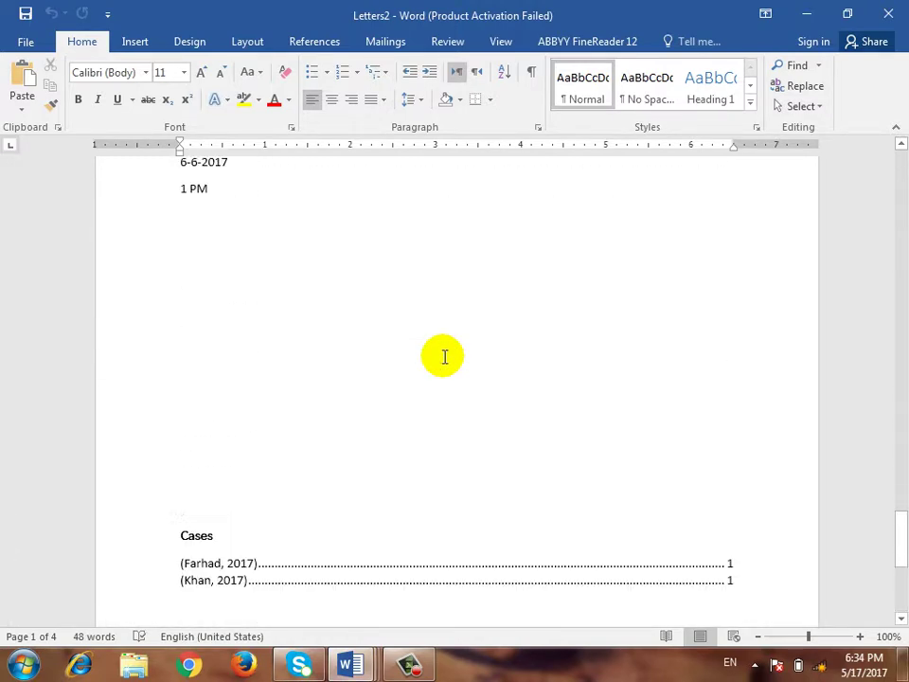
scroll(444, 356, "up", 15)
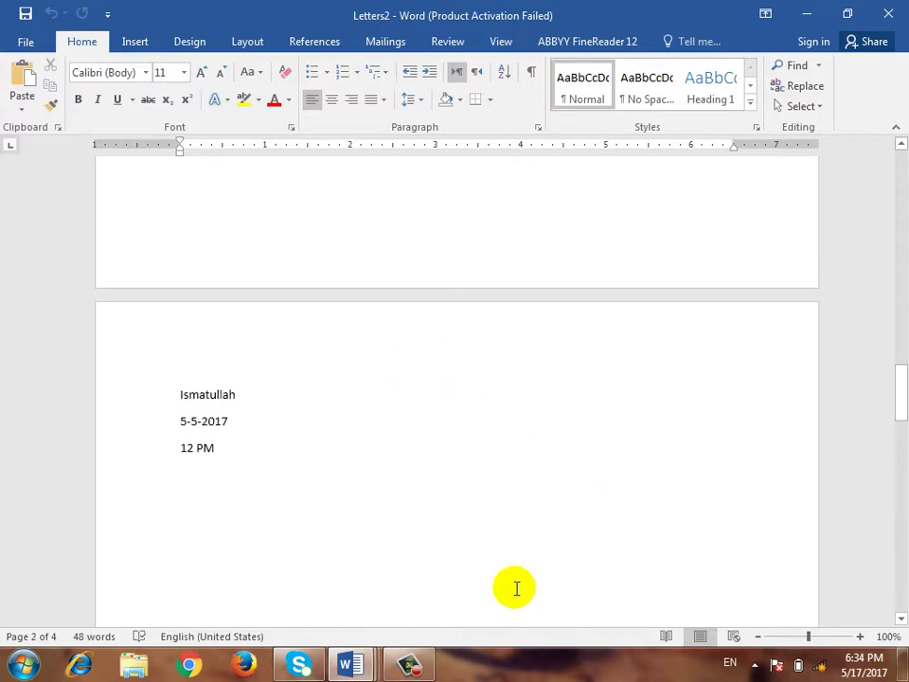